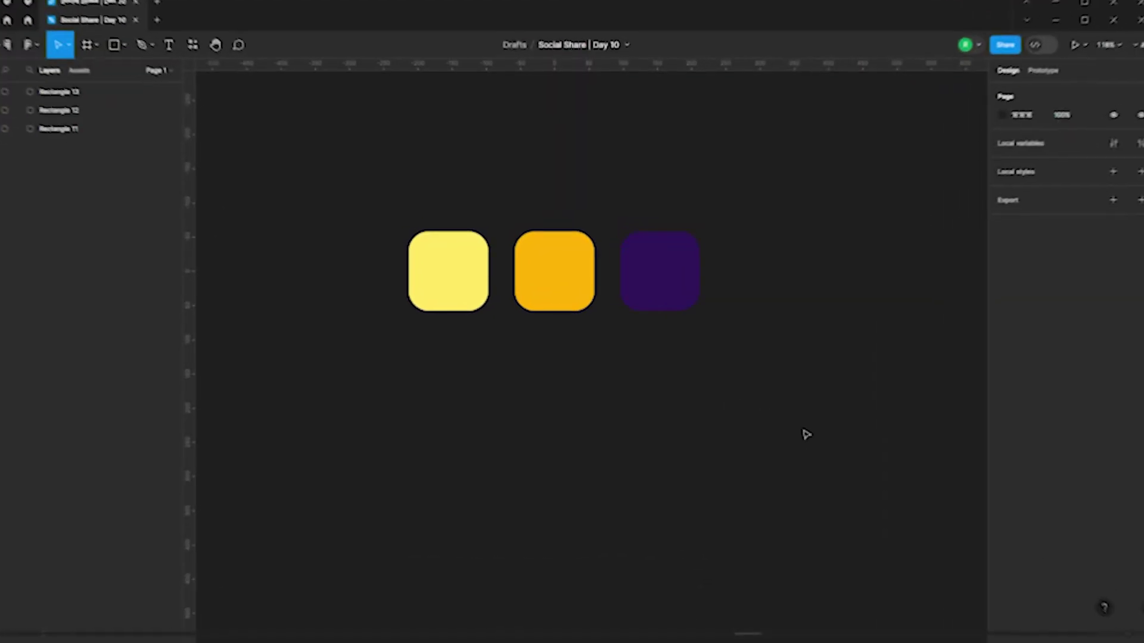
# Read the hex values of the three swatches: FFE963, FEB304 and 30155B
pyautogui.click(415, 274)
pyautogui.click(1013, 249)
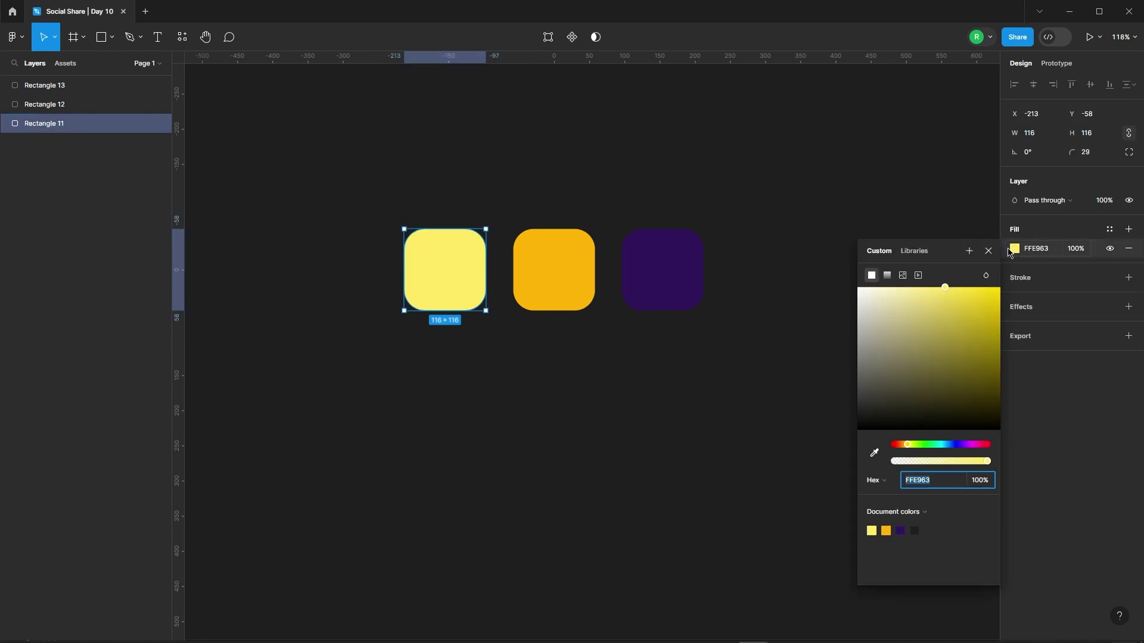
pyautogui.click(557, 268)
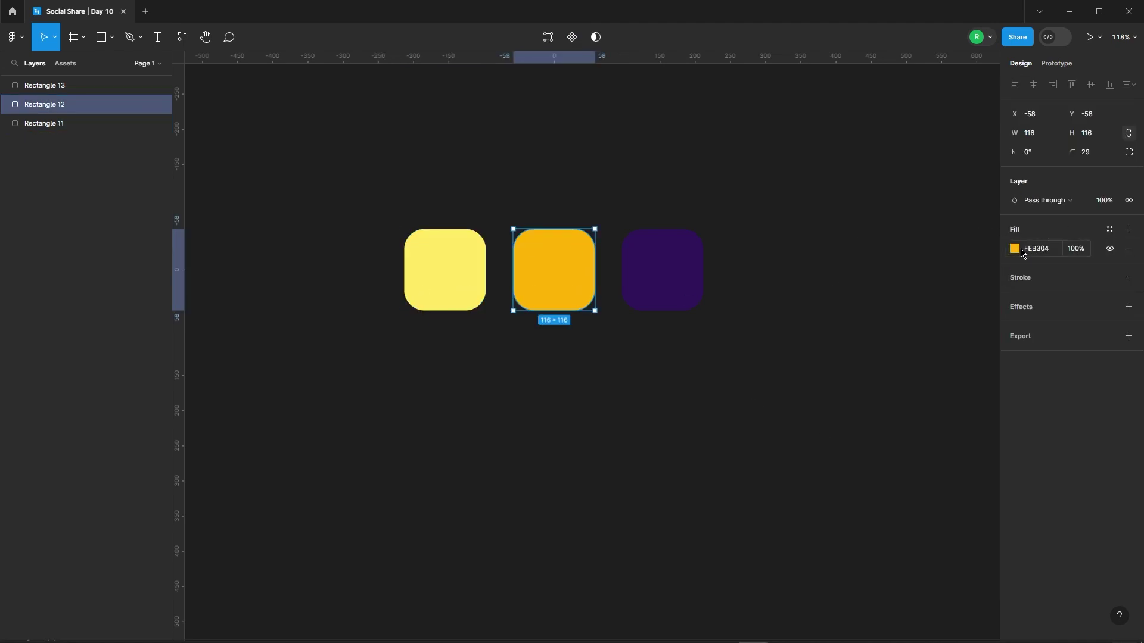
pyautogui.click(1015, 249)
pyautogui.click(651, 280)
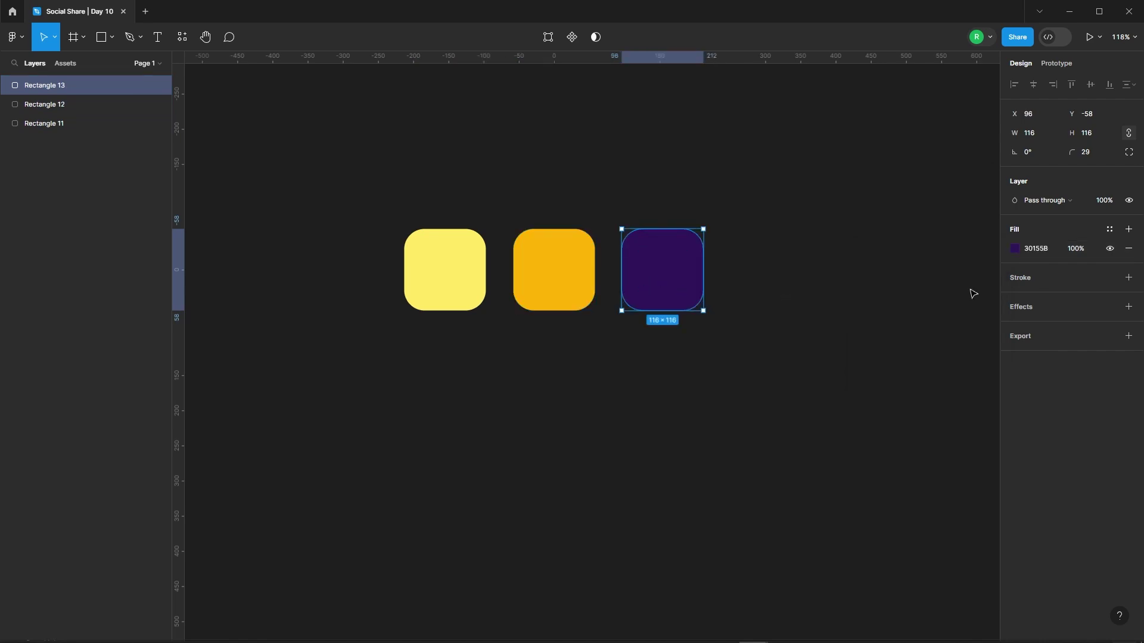
pyautogui.click(1014, 249)
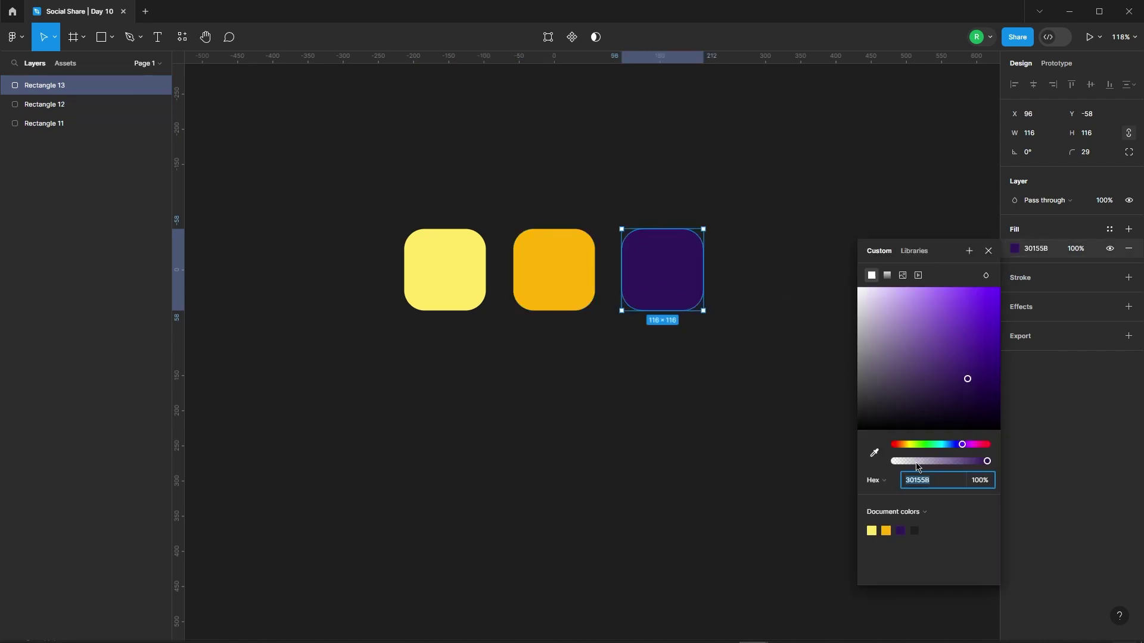
pyautogui.click(988, 251)
pyautogui.click(728, 184)
pyautogui.keyDown('ctrl'); pyautogui.scroll(-1, 685, 165); pyautogui.keyUp('ctrl')
# Draw Frame 1 below the swatches and size it 563 × 457
pyautogui.press('f')
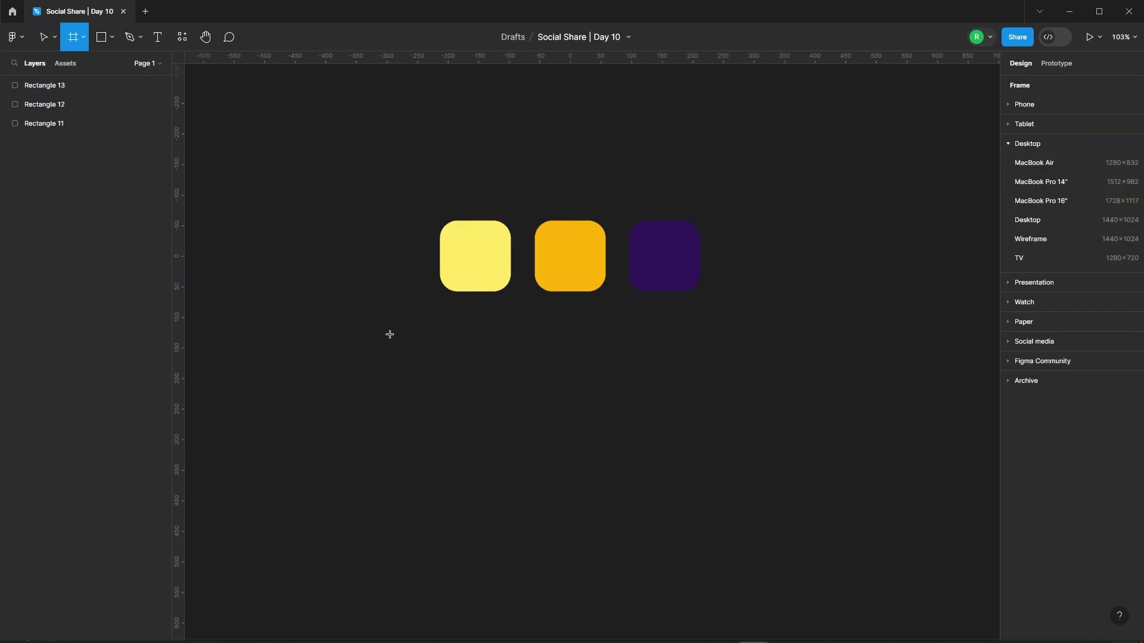
pyautogui.moveTo(389, 334); pyautogui.dragTo(518, 462)
pyautogui.write('563')
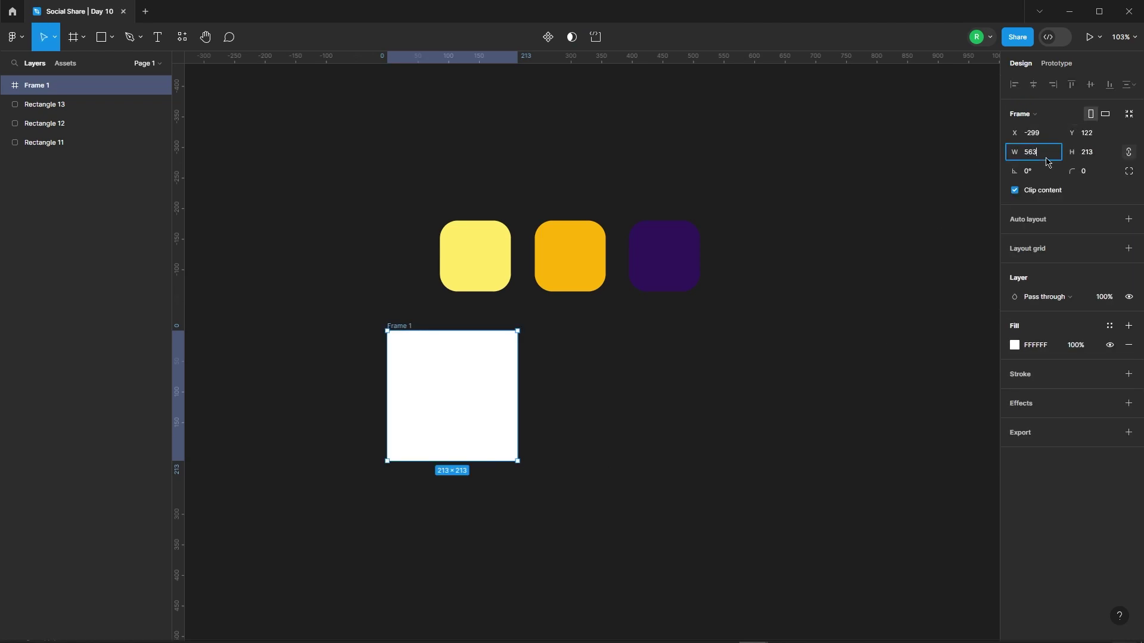
pyautogui.press('Return')
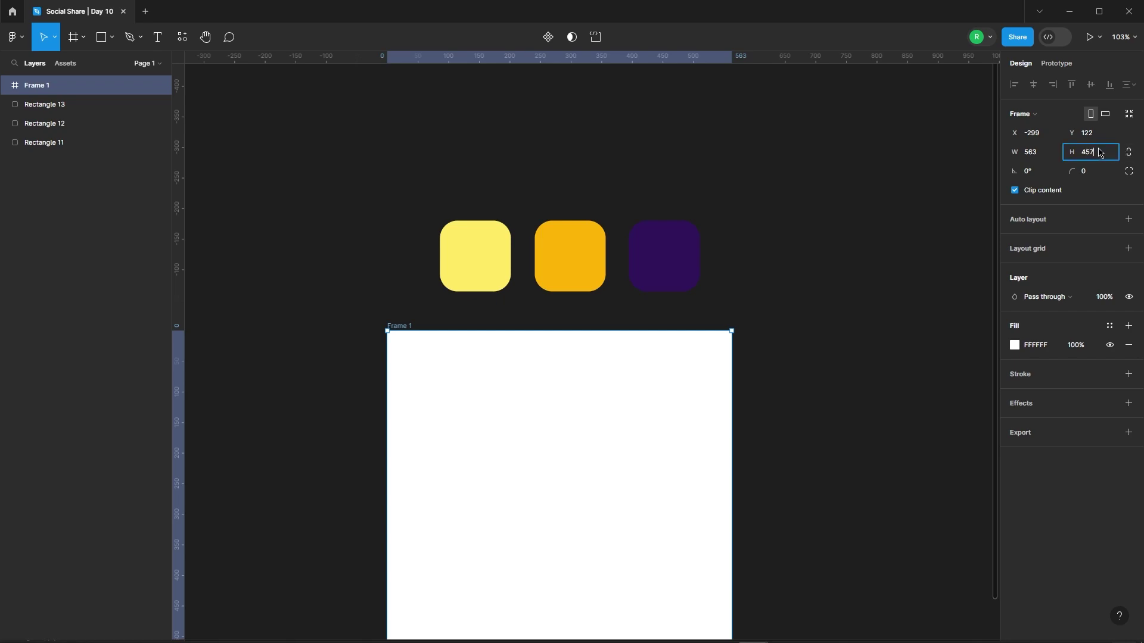
pyautogui.press('Return')
pyautogui.scroll(-2, 573, 374)
pyautogui.press('Escape')
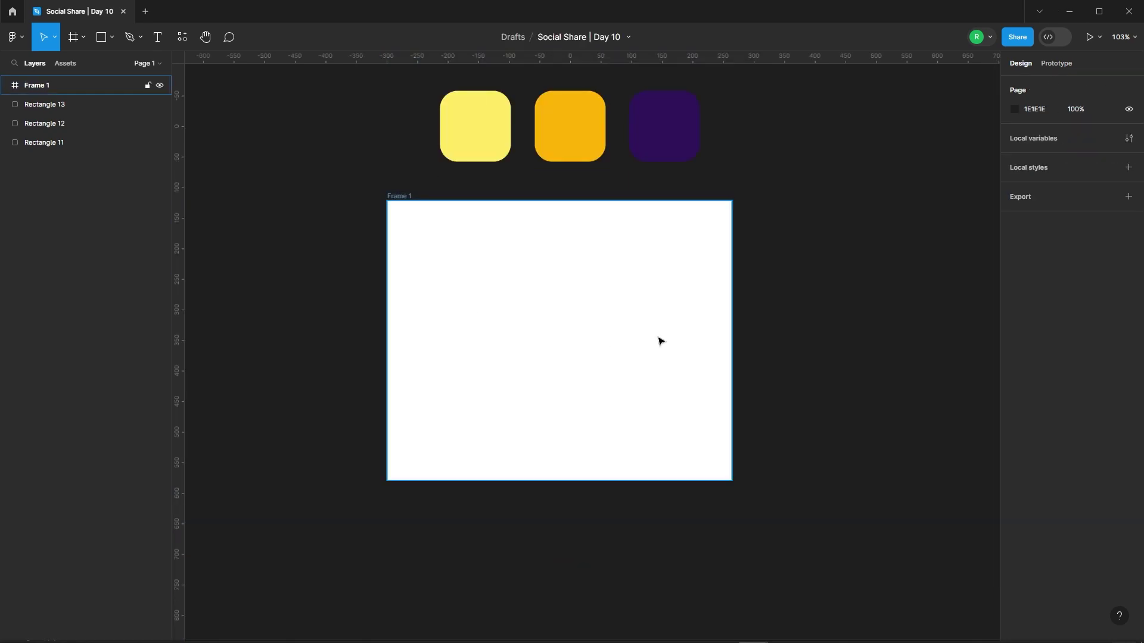
pyautogui.scroll(-3, 660, 341)
pyautogui.press('Tab')
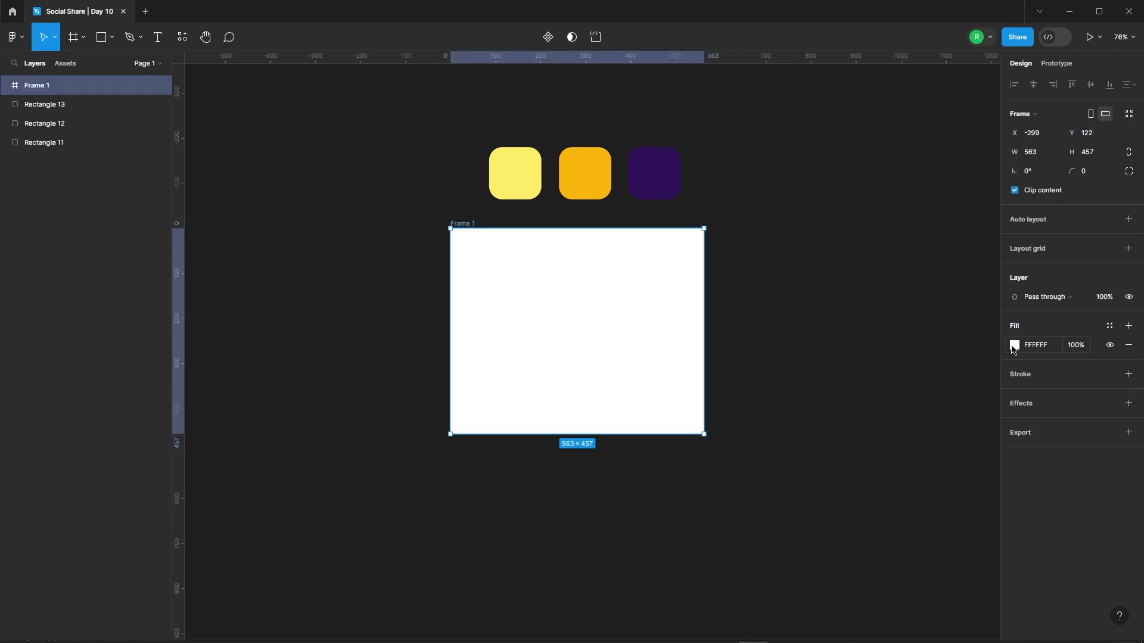
# Fill the frame with a linear gradient from the light yellow swatch to the orange swatch
pyautogui.click(1014, 345)
pyautogui.click(887, 320)
pyautogui.click(873, 498)
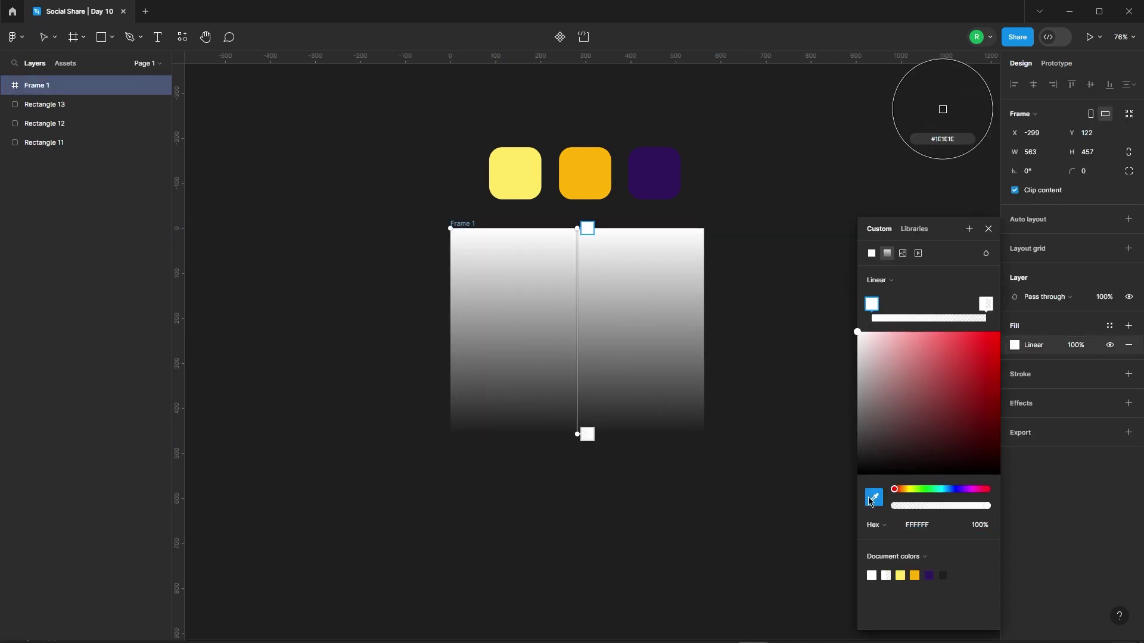
pyautogui.click(528, 164)
pyautogui.click(991, 307)
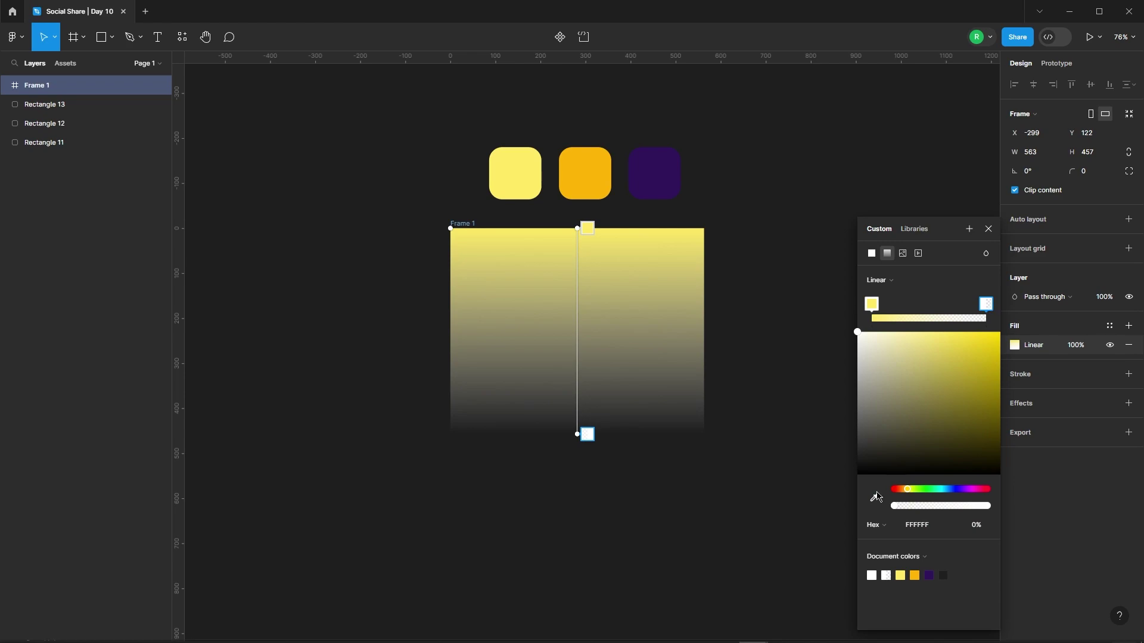
pyautogui.click(874, 499)
pyautogui.click(593, 158)
pyautogui.click(987, 229)
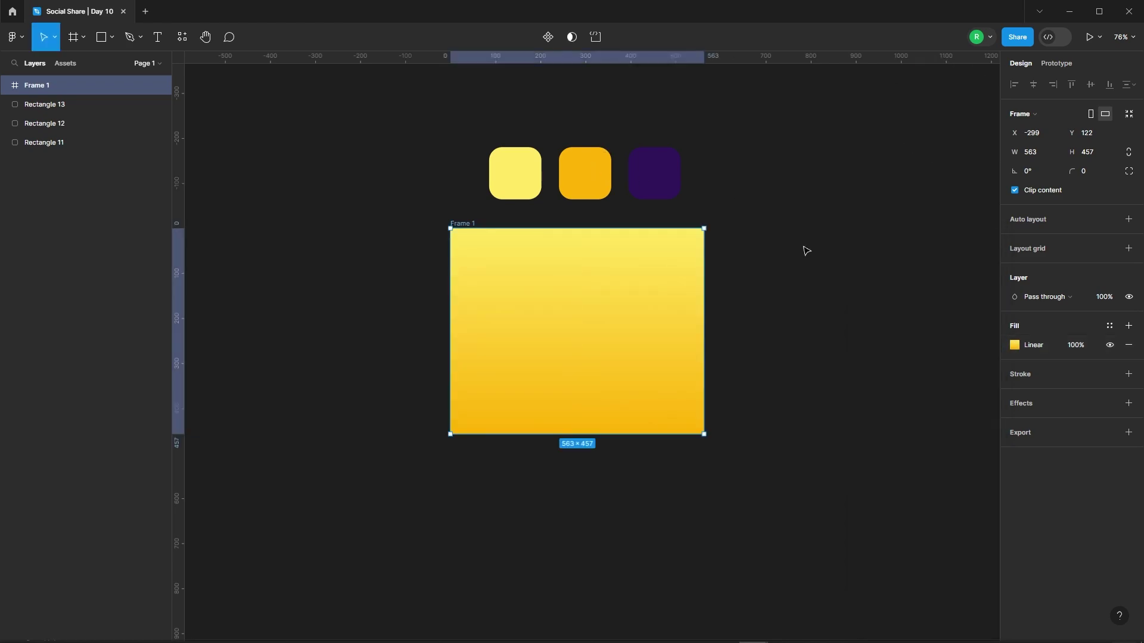
# Stretch the gradient diagonally from top-left to bottom-right and round the frame corners to 20
pyautogui.scroll(5, 718, 250)
pyautogui.click(1013, 345)
pyautogui.scroll(-2, 638, 187)
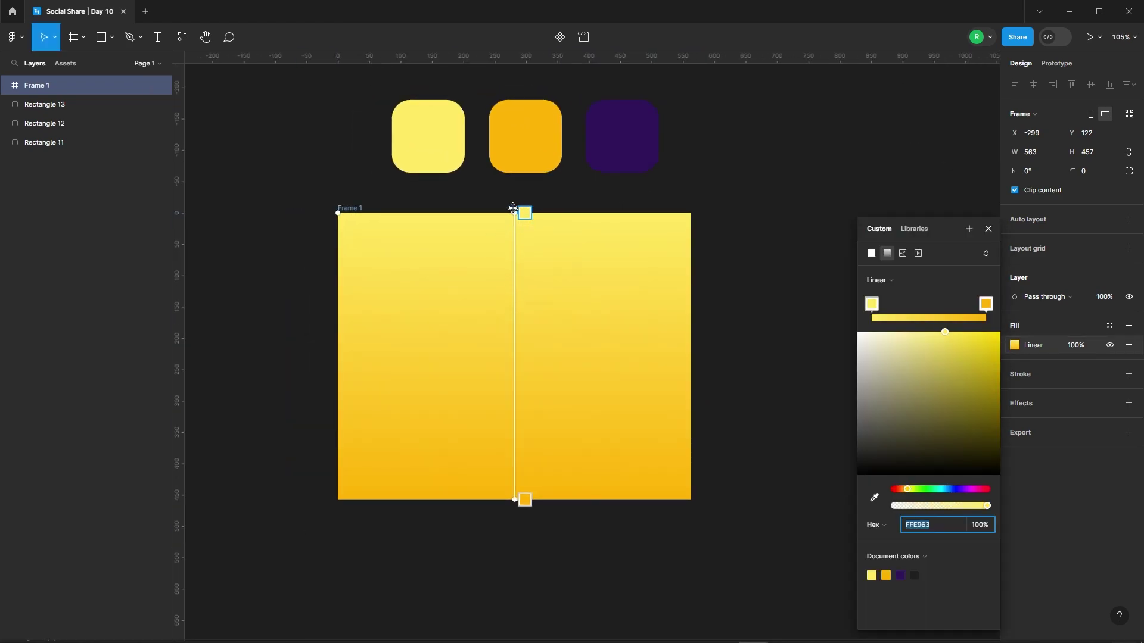
pyautogui.moveTo(513, 210); pyautogui.dragTo(337, 212)
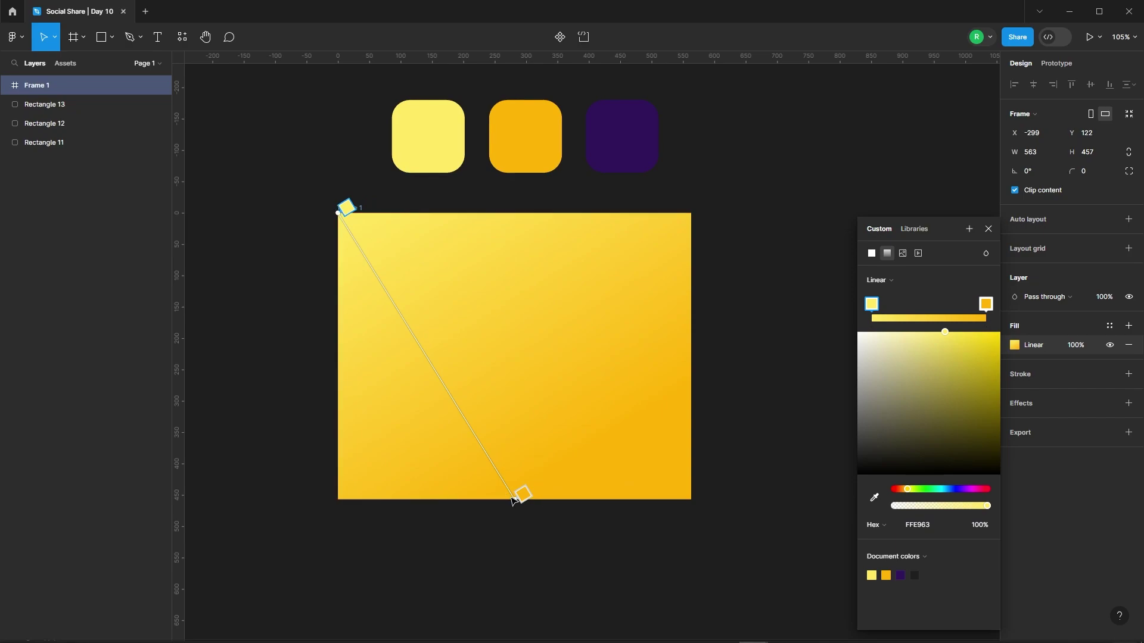
pyautogui.moveTo(513, 501); pyautogui.dragTo(690, 501)
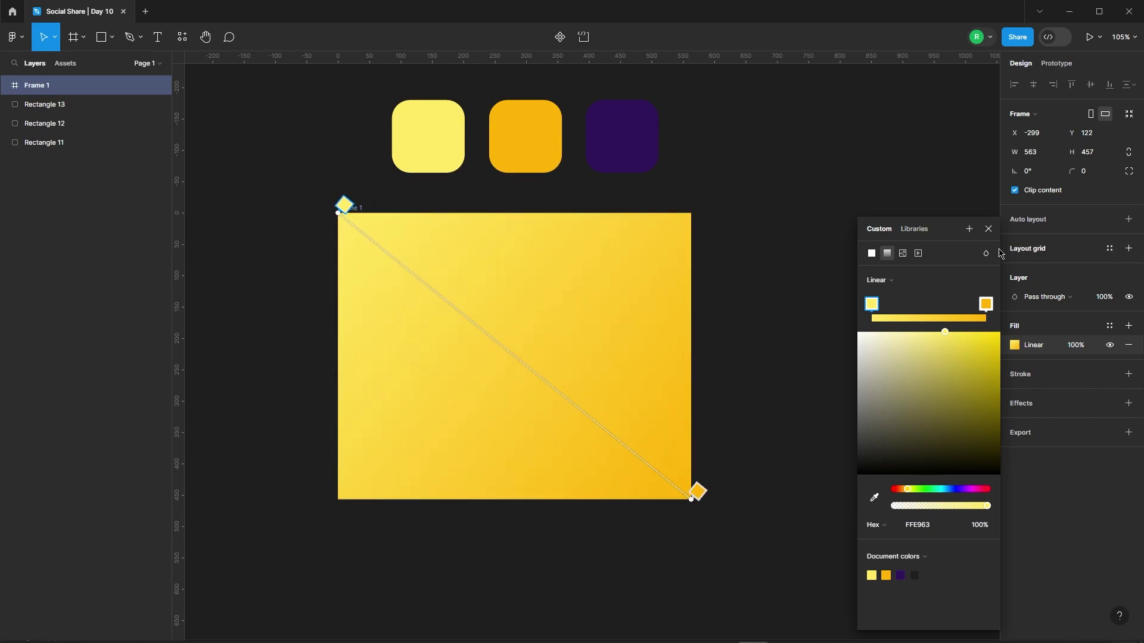
pyautogui.click(990, 231)
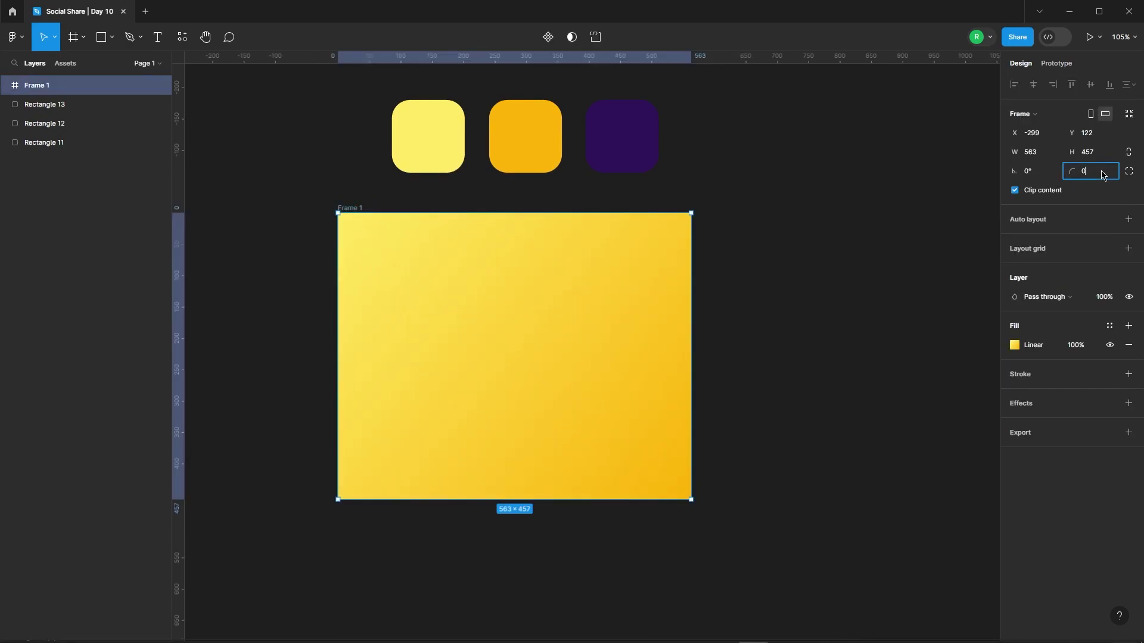
pyautogui.write('20')
pyautogui.press('Return')
pyautogui.click(794, 242)
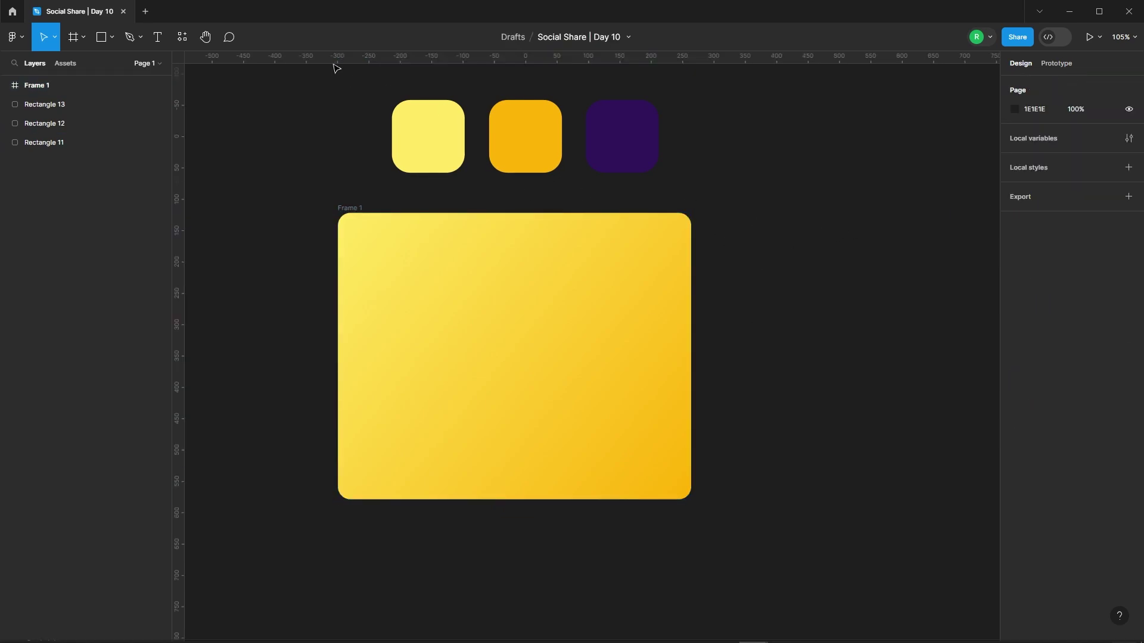
# Launch the Icons8 plugin from Resources and search its illustrations for 'awards'
pyautogui.click(181, 37)
pyautogui.click(241, 64)
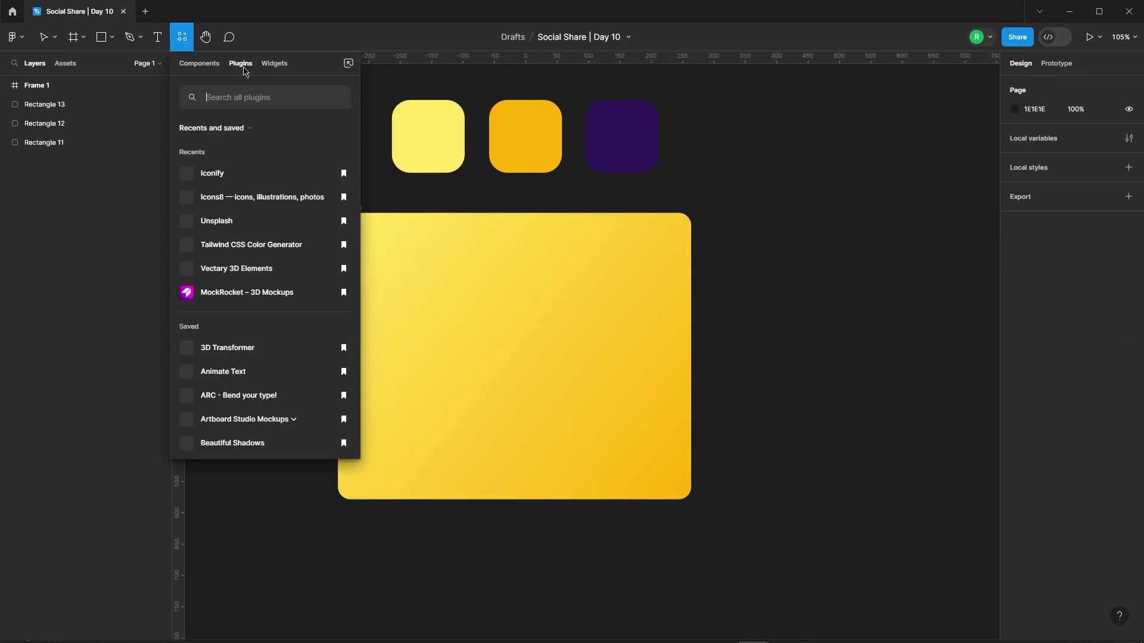
pyautogui.click(259, 200)
pyautogui.write('awards')
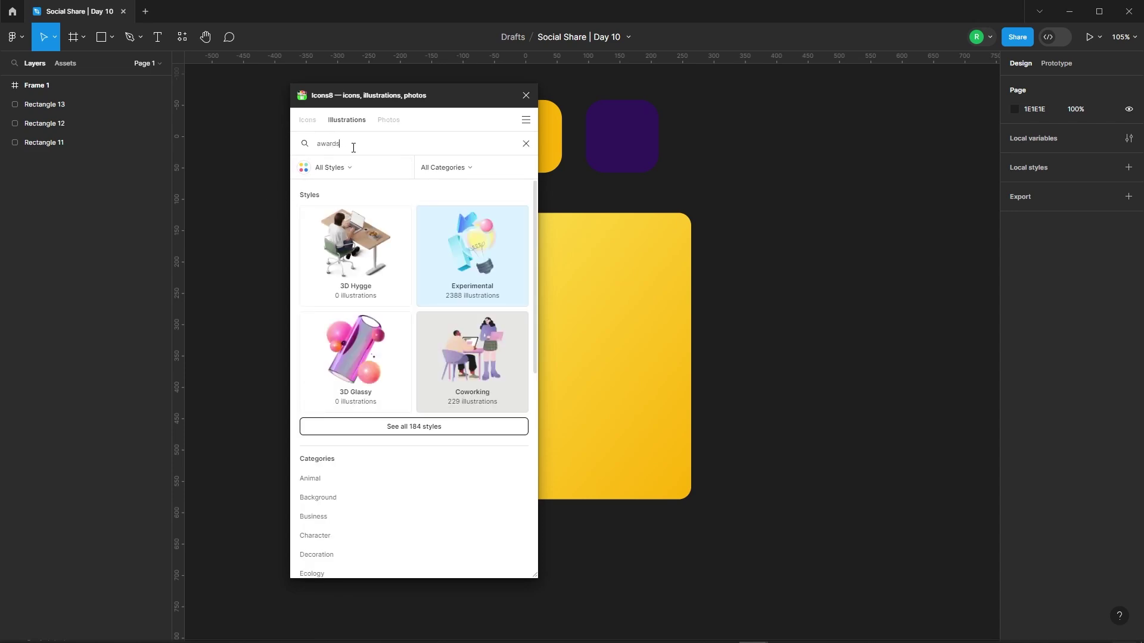
pyautogui.press('Return')
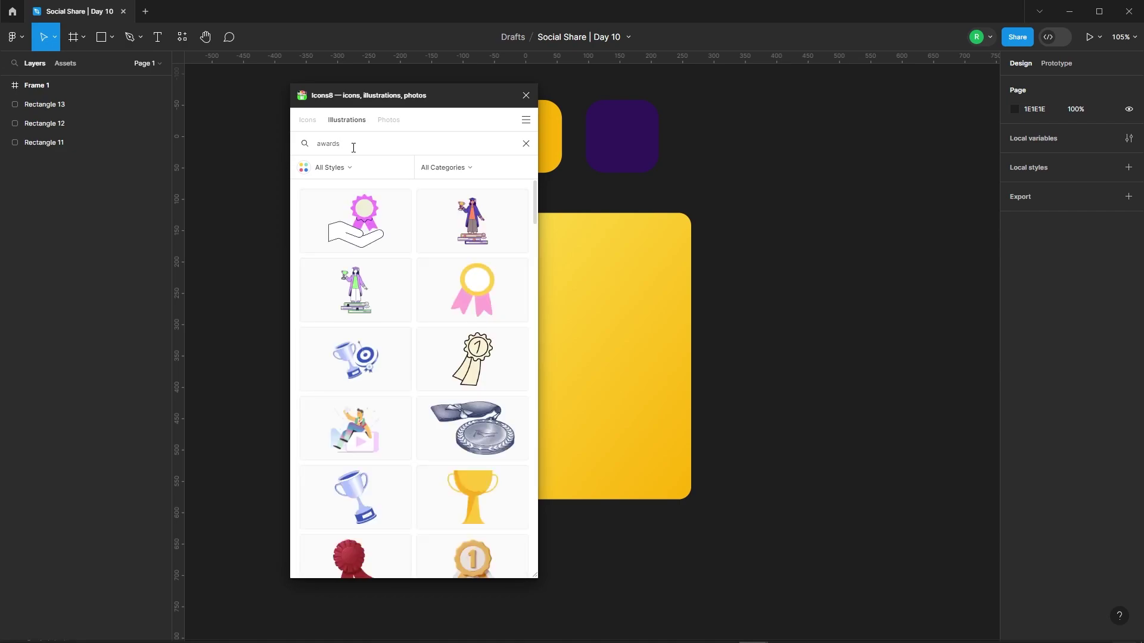
# Insert the gold trophy-with-star illustration and close the plugin
pyautogui.scroll(-3, 409, 362)
pyautogui.scroll(-2, 409, 362)
pyautogui.scroll(-3, 464, 356)
pyautogui.scroll(-3, 463, 356)
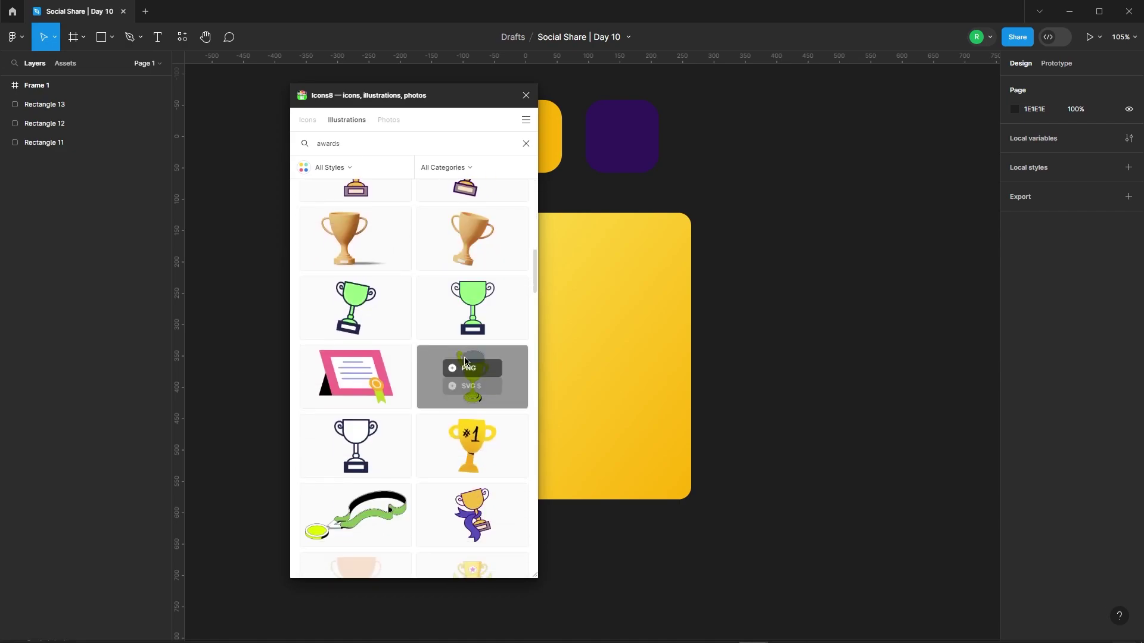
pyautogui.scroll(-3, 465, 361)
pyautogui.scroll(-3, 470, 369)
pyautogui.scroll(-3, 472, 370)
pyautogui.scroll(-3, 479, 407)
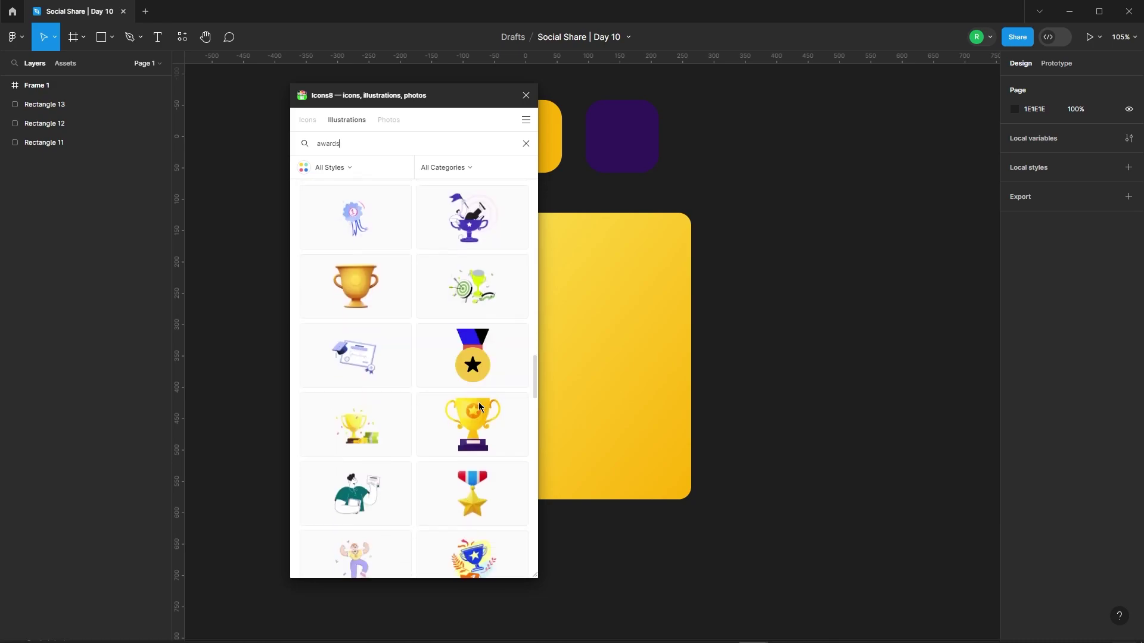
pyautogui.scroll(-1, 480, 407)
pyautogui.click(473, 341)
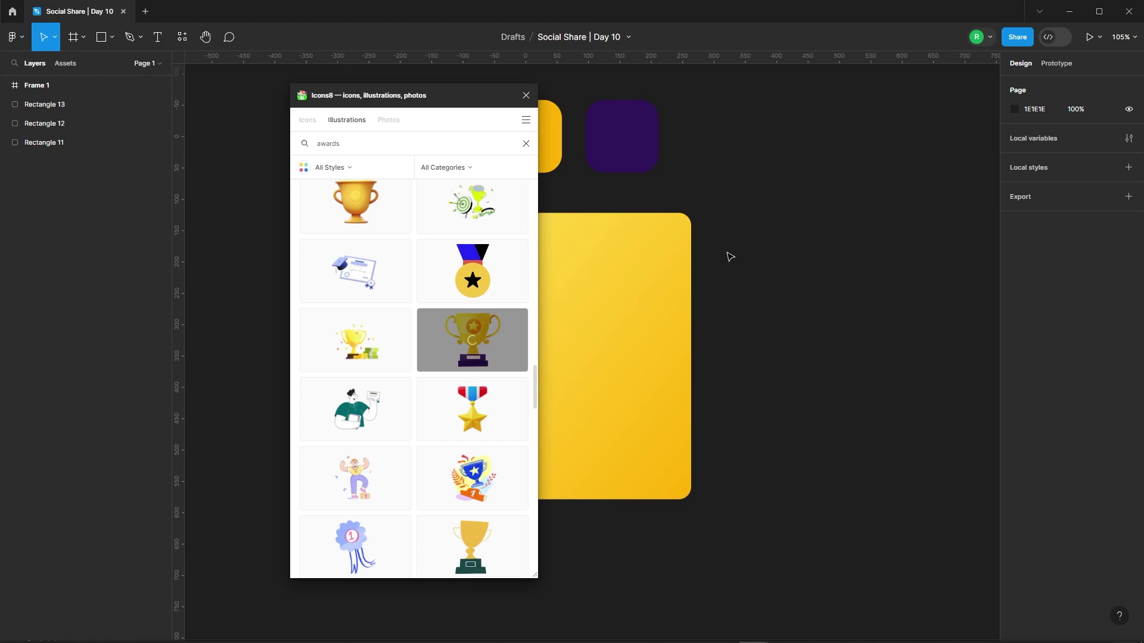
pyautogui.click(527, 96)
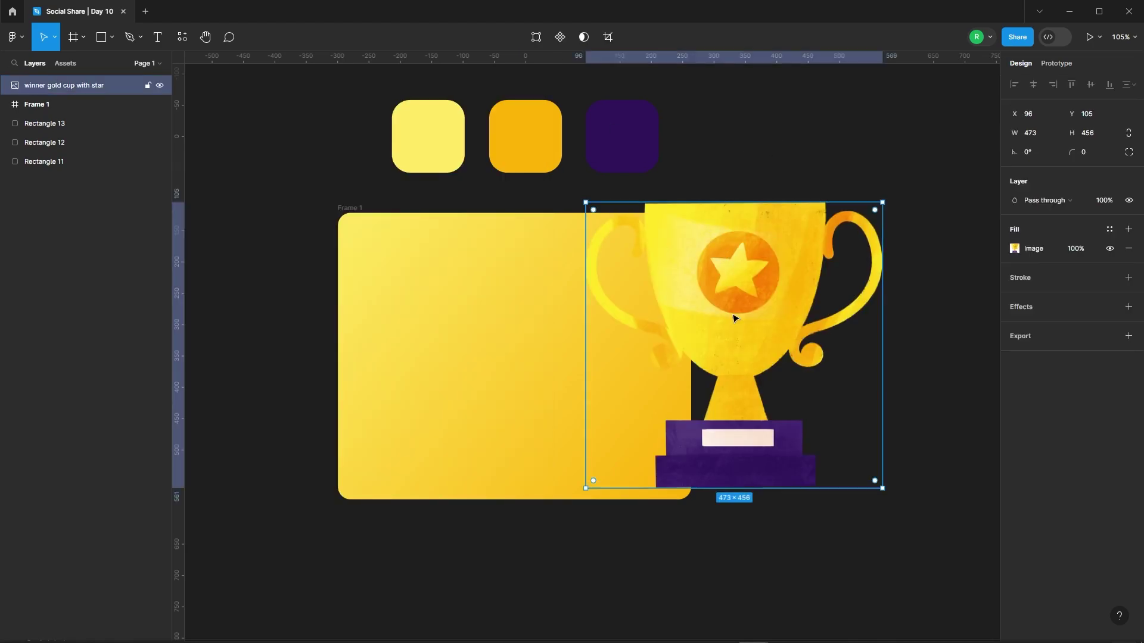
# Move the trophy beside Frame 1 and scale it down to 85 × 82
pyautogui.moveTo(735, 320); pyautogui.dragTo(846, 306)
pyautogui.scroll(-5, 531, 225)
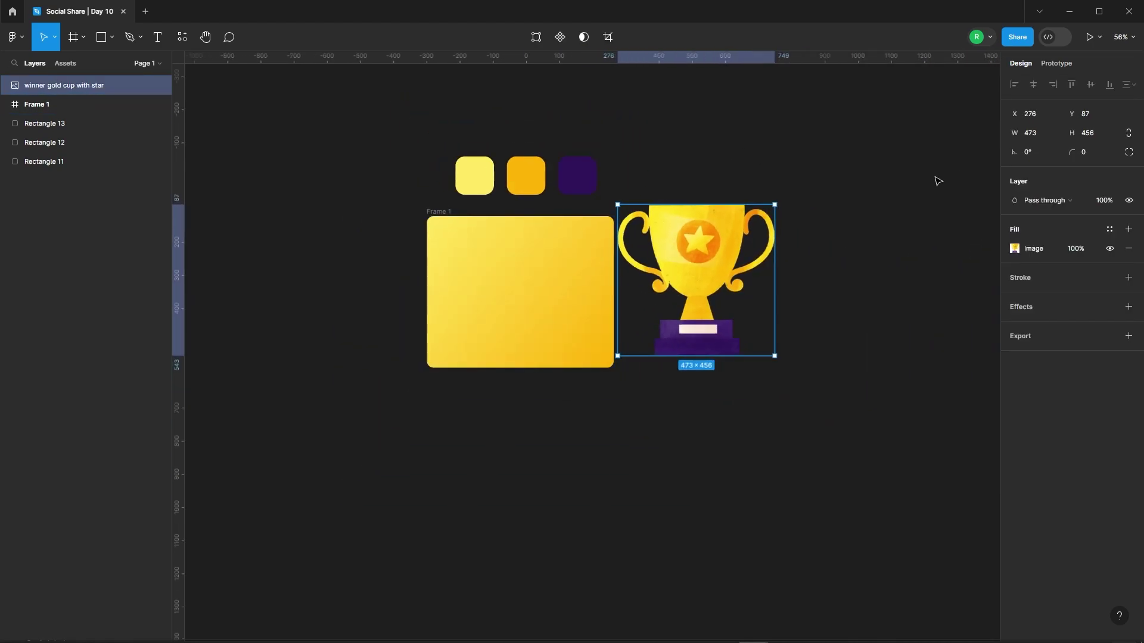
pyautogui.moveTo(774, 259); pyautogui.dragTo(714, 290)
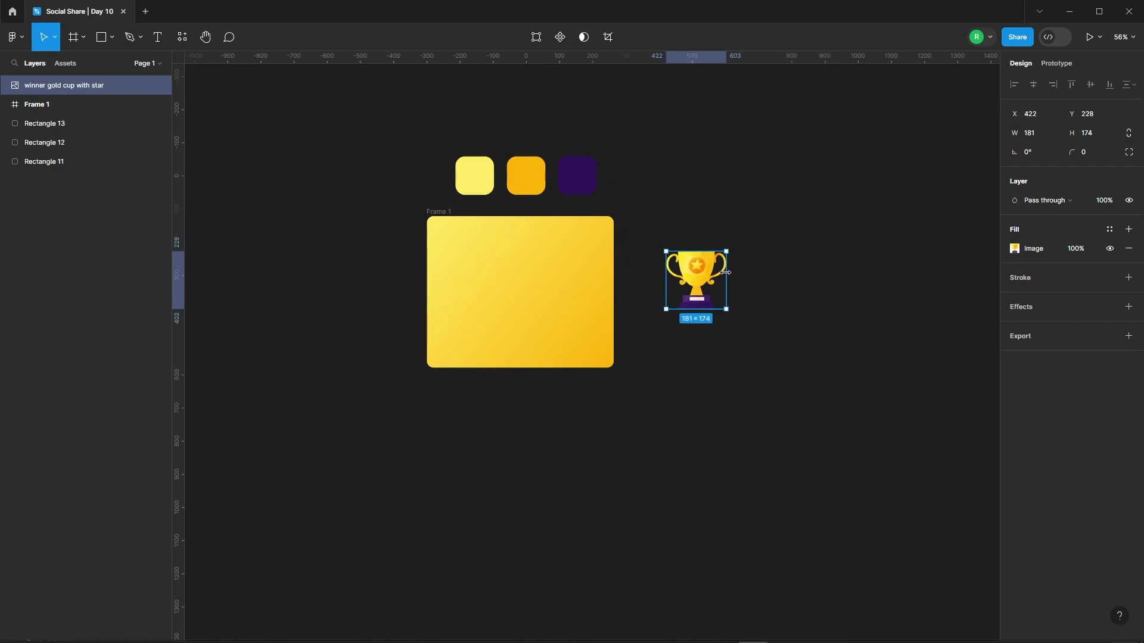
pyautogui.scroll(2, 714, 290)
pyautogui.scroll(10, 715, 280)
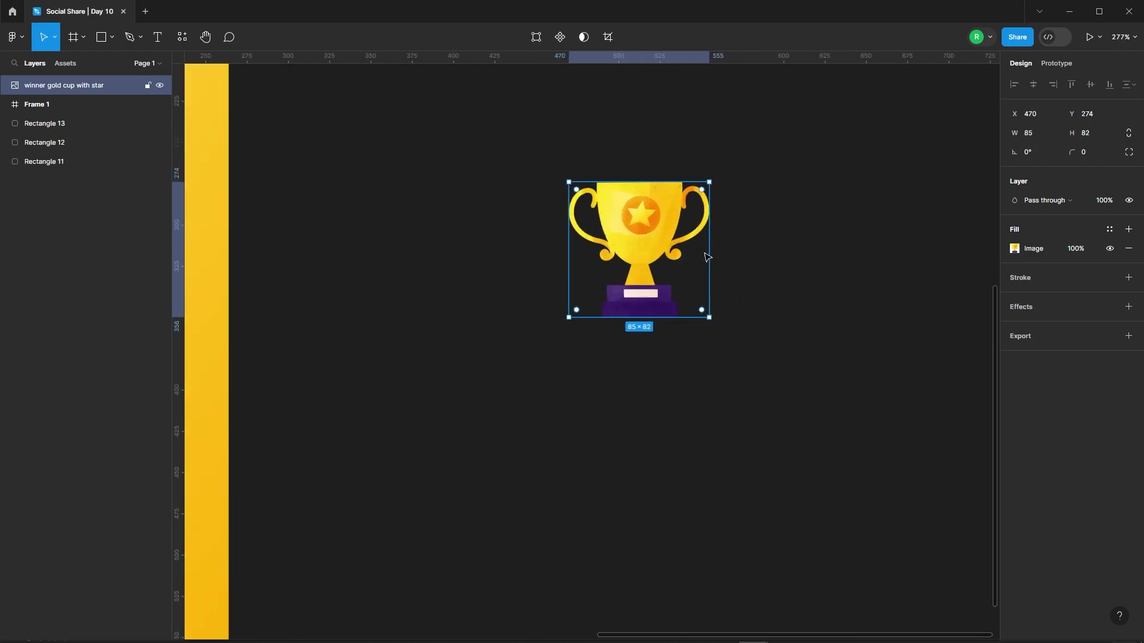
pyautogui.click(769, 251)
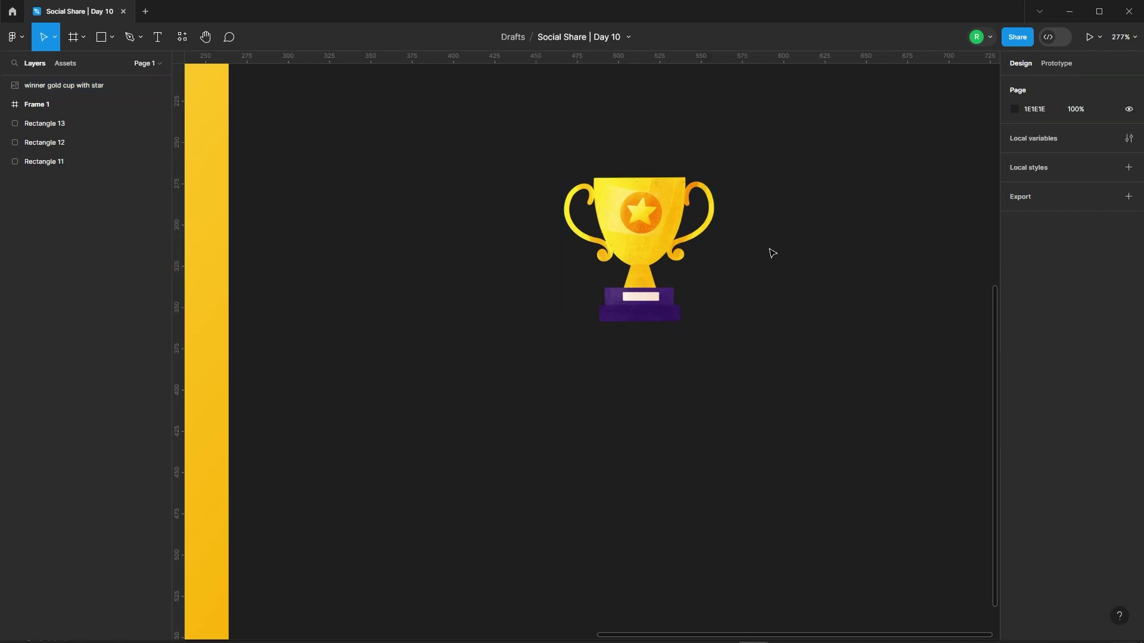
pyautogui.scroll(-6, 774, 280)
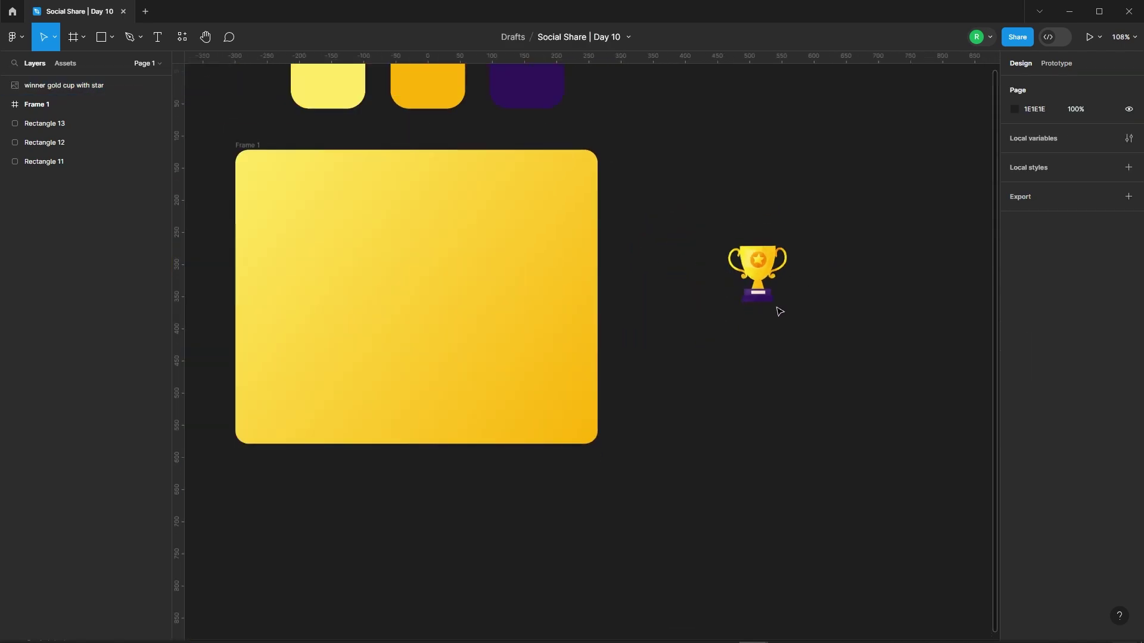
pyautogui.click(111, 37)
# Draw a 146-wide circle centred horizontally in Frame 1 with a white FFFFFF fill
pyautogui.click(75, 109)
pyautogui.scroll(3, 393, 209)
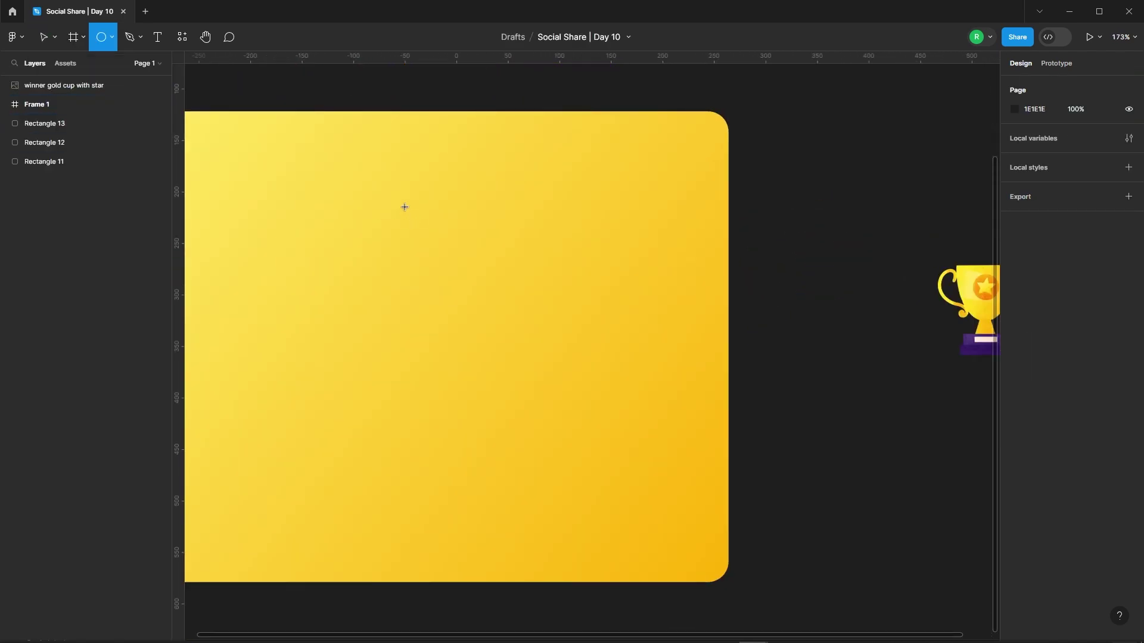
pyautogui.moveTo(404, 206); pyautogui.dragTo(492, 302)
pyautogui.write('146')
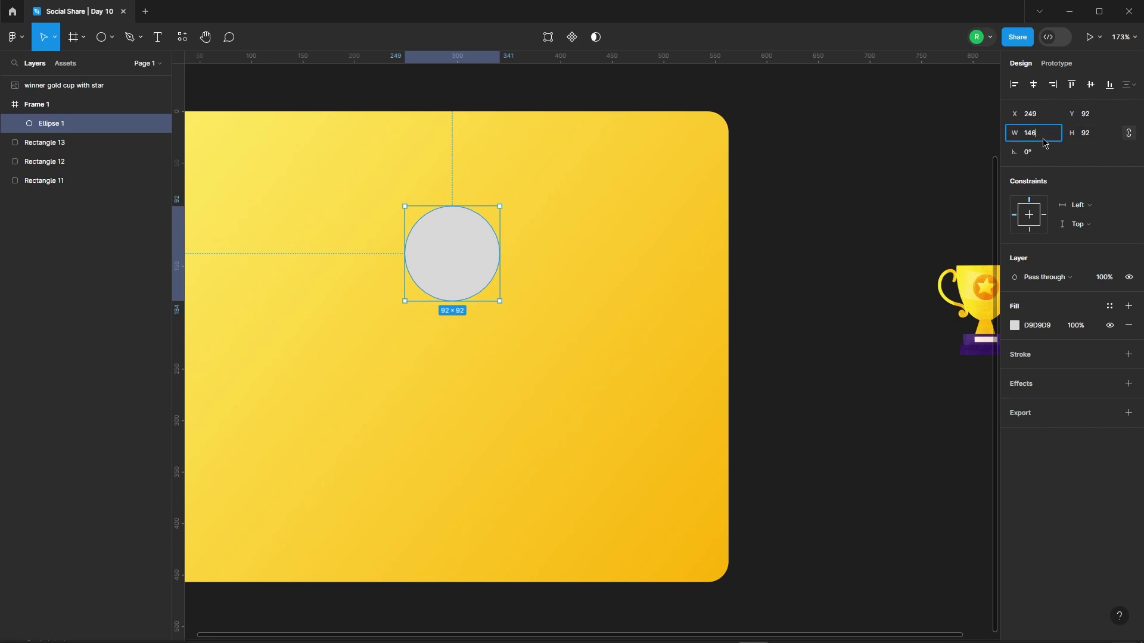
pyautogui.press('Return')
pyautogui.click(1033, 84)
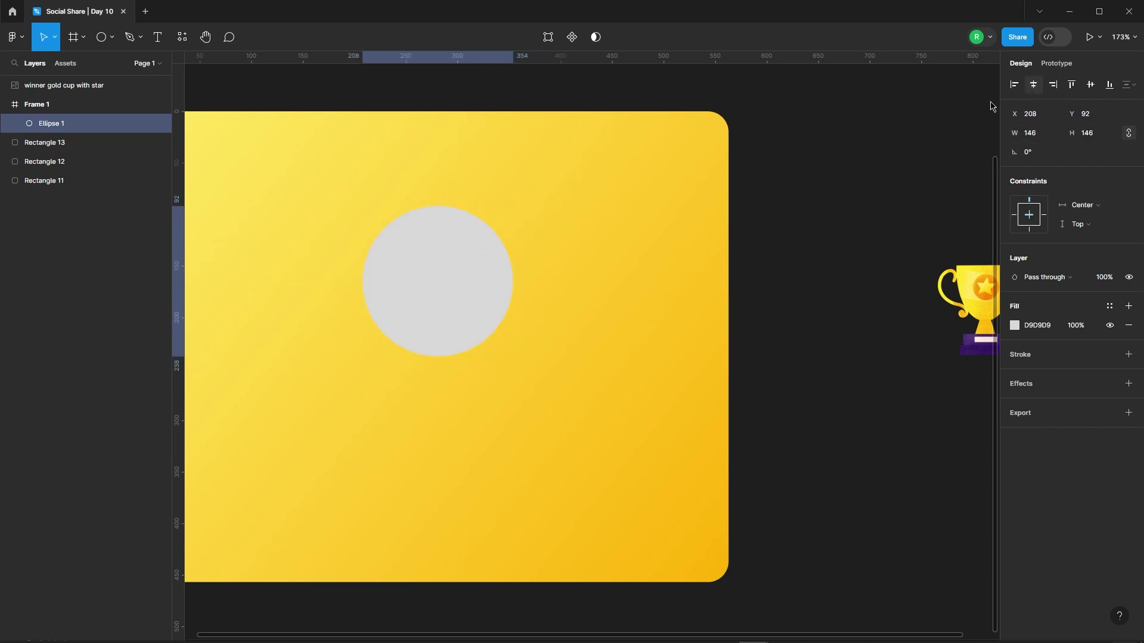
pyautogui.scroll(-3, 608, 154)
pyautogui.click(1014, 325)
pyautogui.write('FFFFFF')
pyautogui.press('Return')
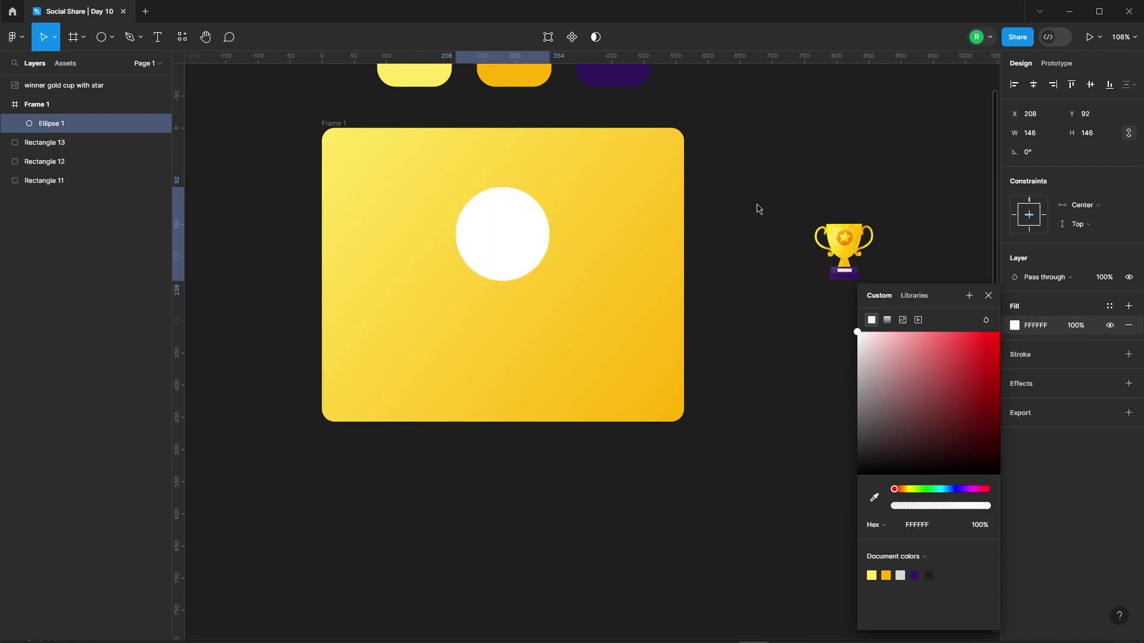
pyautogui.click(755, 210)
pyautogui.keyDown('ctrl'); pyautogui.scroll(3, 455, 147); pyautogui.keyUp('ctrl')
# Nudge the circle up 20, move the trophy inside it, and duplicate the circle
pyautogui.click(549, 257)
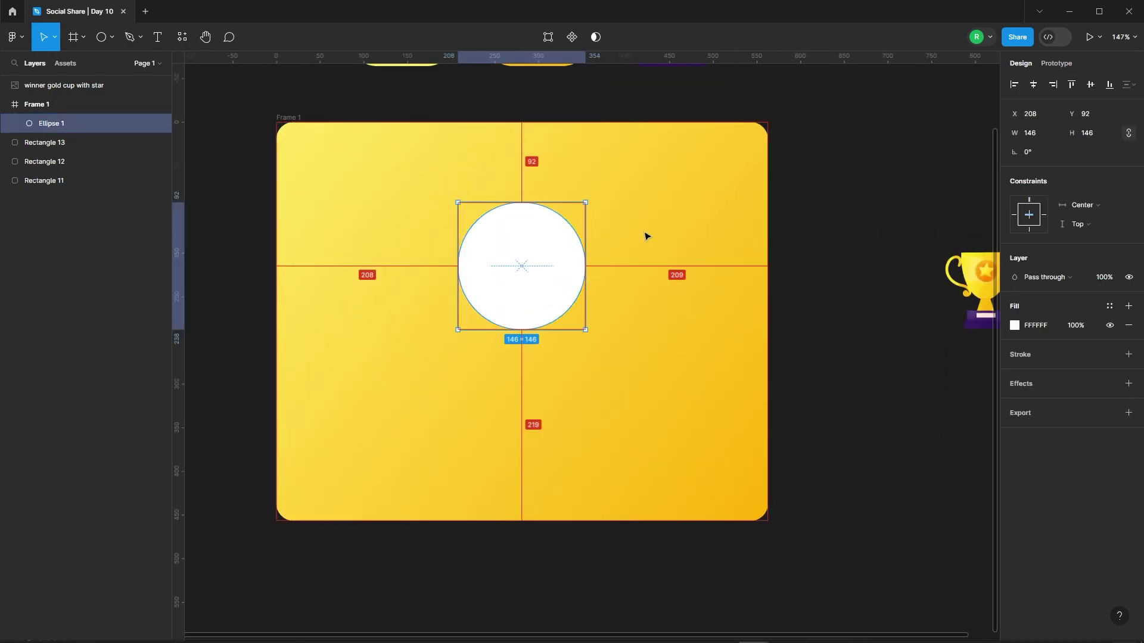
pyautogui.hotkey('shift', 'Up')
pyautogui.hotkey('shift', 'Up')
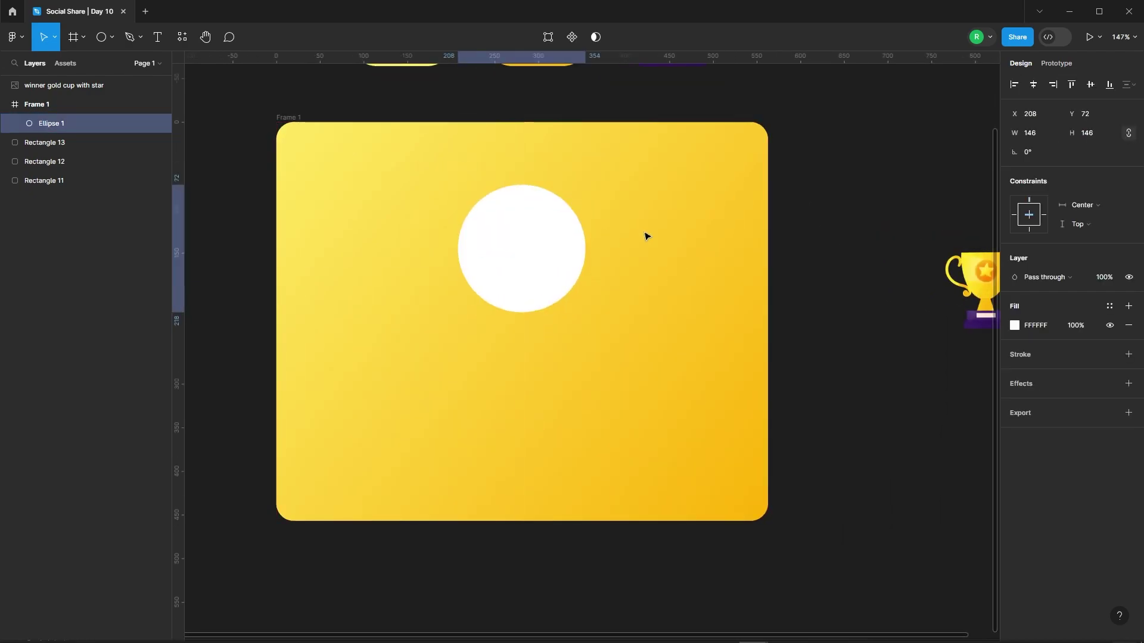
pyautogui.keyDown('ctrl'); pyautogui.scroll(-1, 650, 205); pyautogui.keyUp('ctrl')
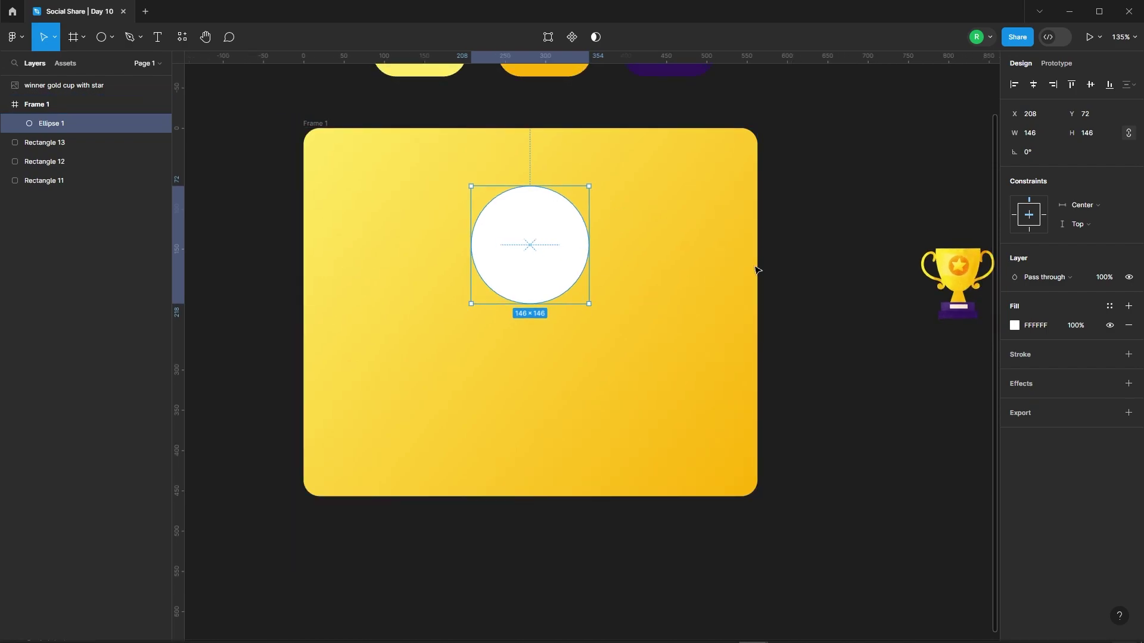
pyautogui.click(902, 289)
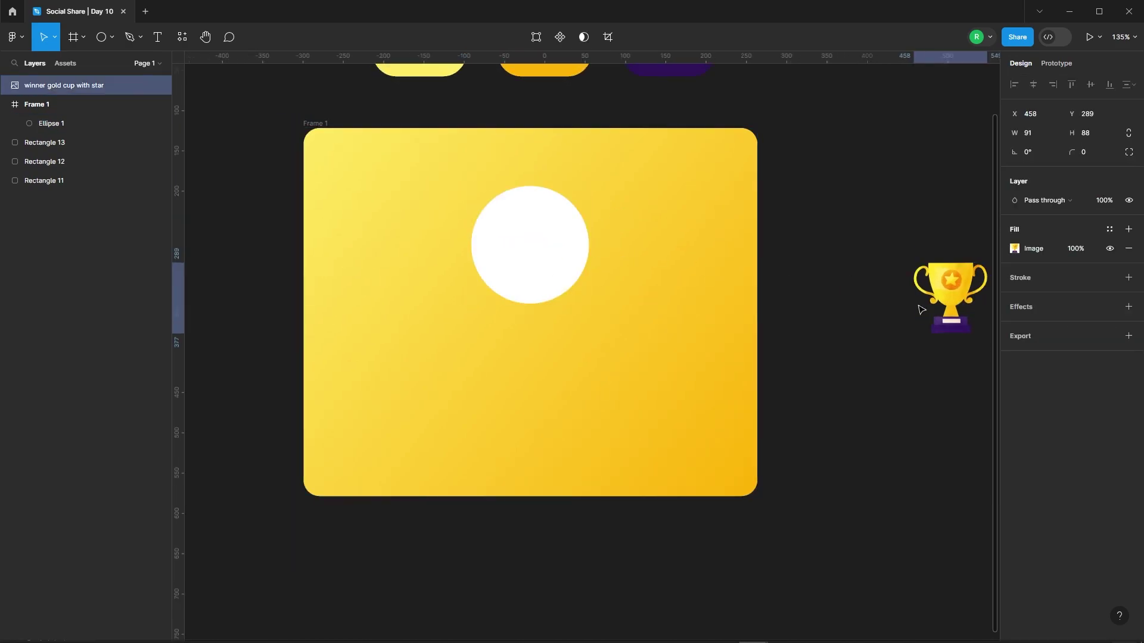
pyautogui.moveTo(920, 307); pyautogui.dragTo(529, 244)
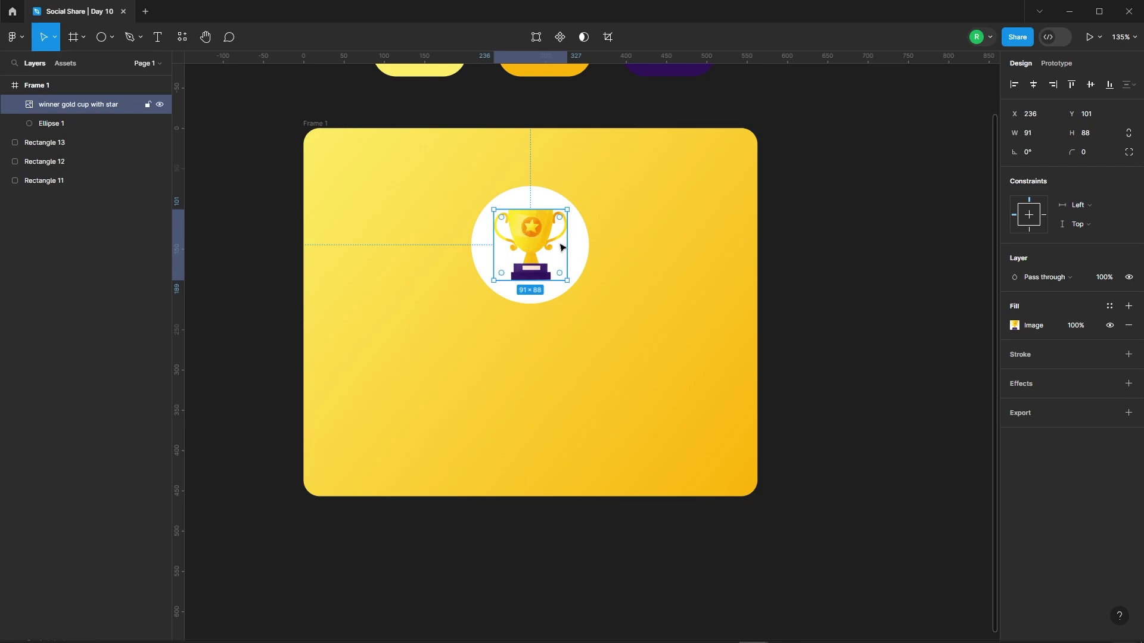
pyautogui.click(596, 256)
pyautogui.click(584, 250)
pyautogui.keyDown('ctrl'); pyautogui.scroll(5, 584, 250); pyautogui.keyUp('ctrl')
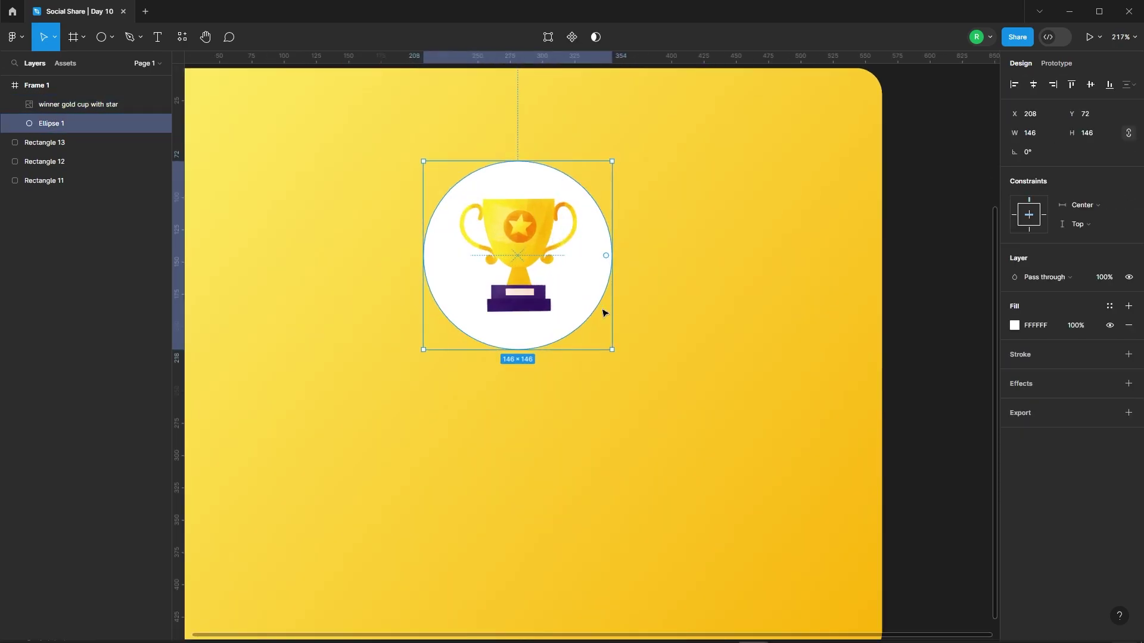
pyautogui.hotkey('ctrl', 'd')
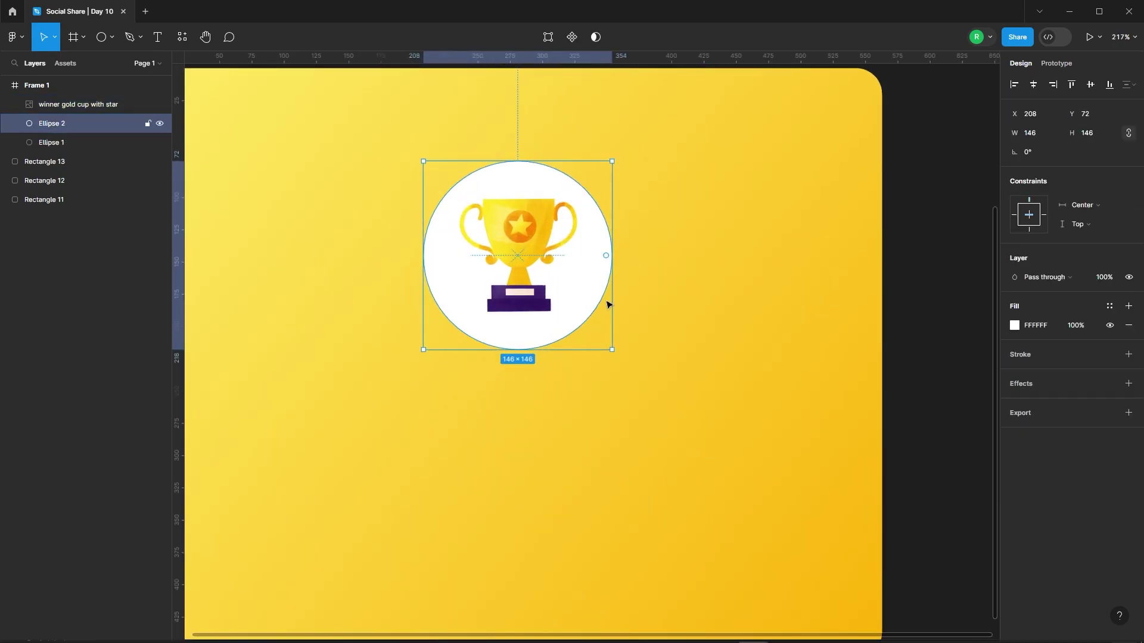
# Turn the duplicate circle into a 158×158 ring with no fill and a 70% white outline
pyautogui.keyDown('alt'); pyautogui.moveTo(609, 347); pyautogui.dragTo(620, 358); pyautogui.keyUp('alt')
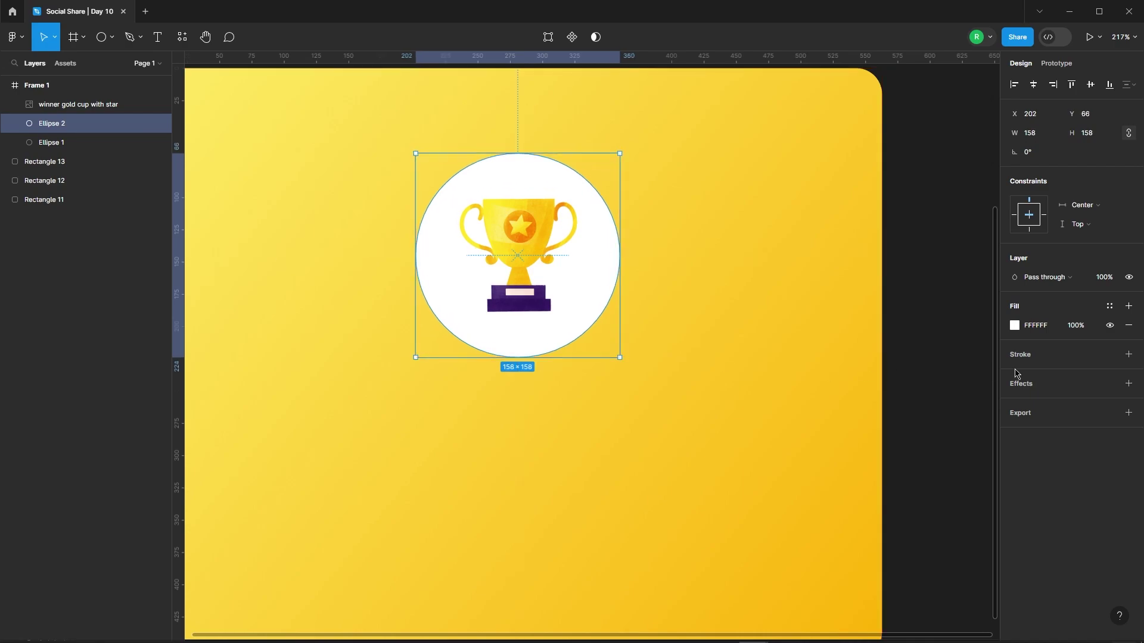
pyautogui.click(1129, 327)
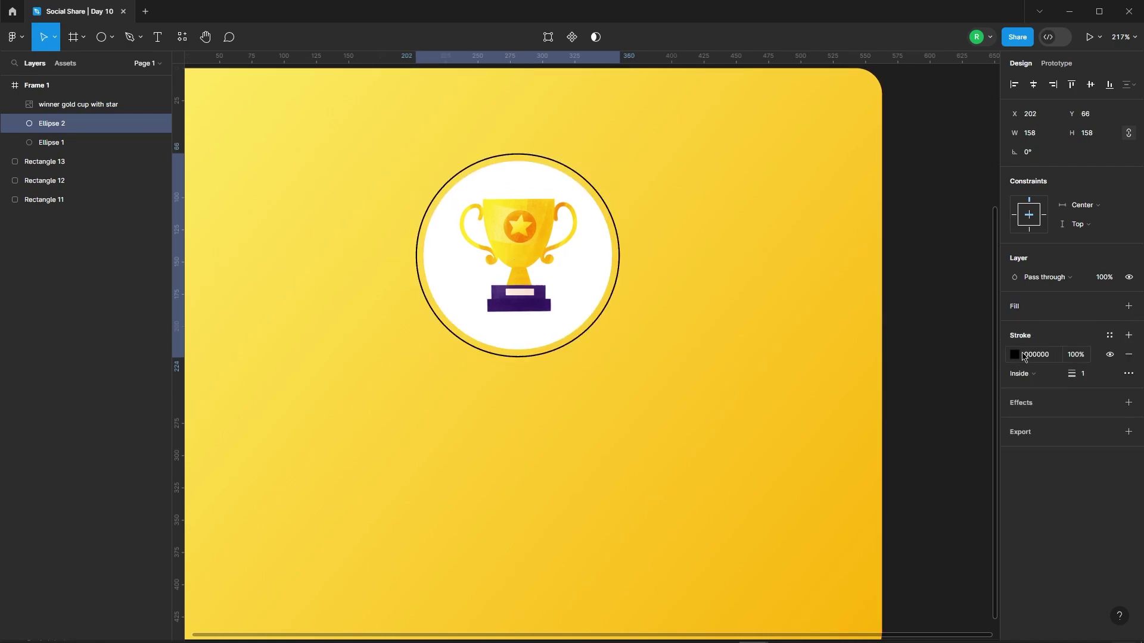
pyautogui.click(1014, 354)
pyautogui.write('FFFFFF')
pyautogui.press('Return')
pyautogui.click(989, 296)
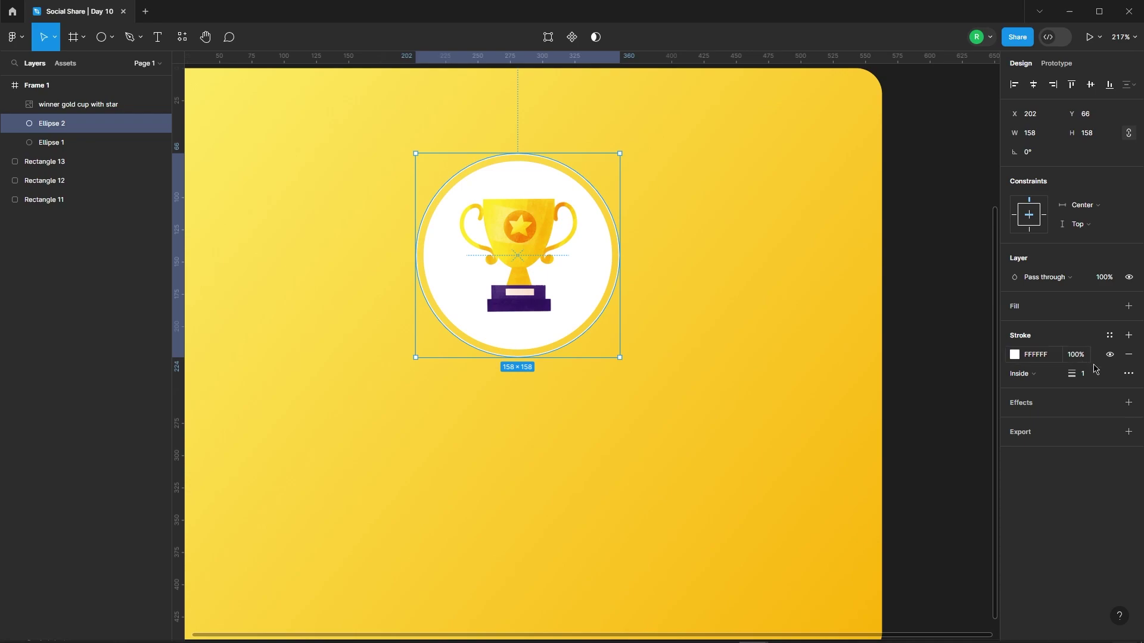
pyautogui.click(1082, 354)
pyautogui.write('70')
pyautogui.press('Return')
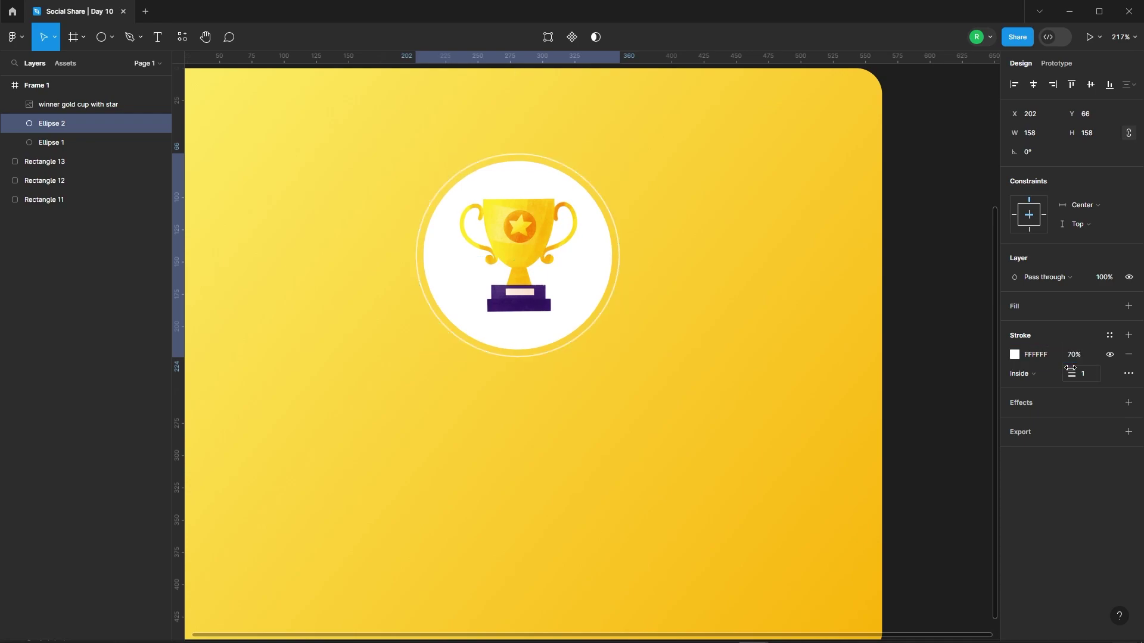
# Duplicate the ring and enlarge it to a 180×180 outer ring at 45% opacity
pyautogui.hotkey('ctrl', 'd')
pyautogui.press('alt')
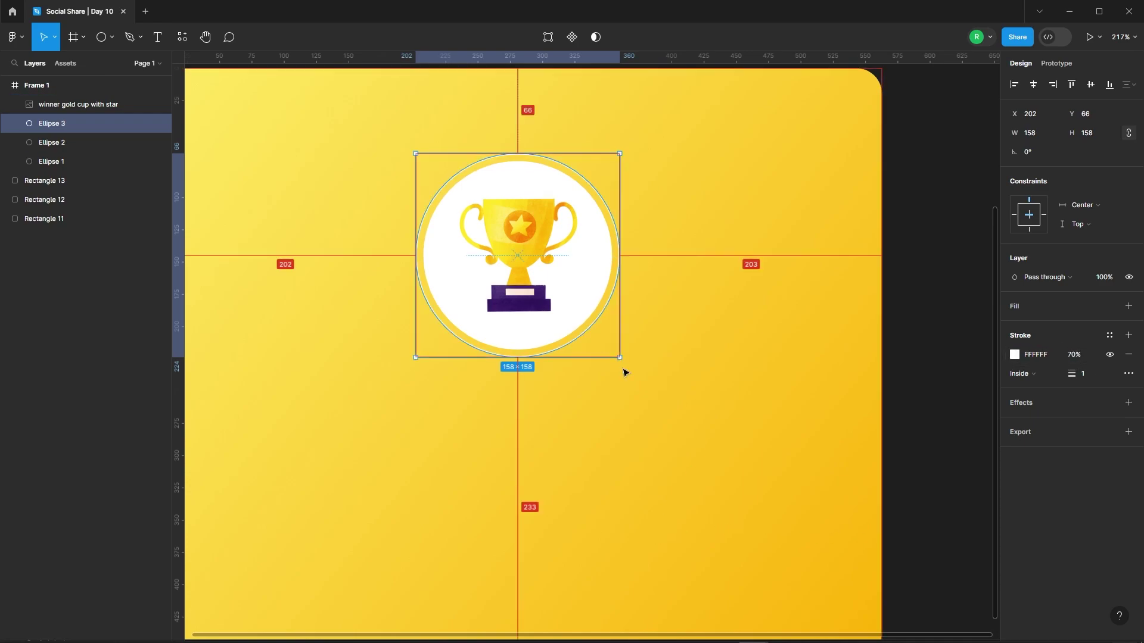
pyautogui.moveTo(621, 358); pyautogui.dragTo(631, 362)
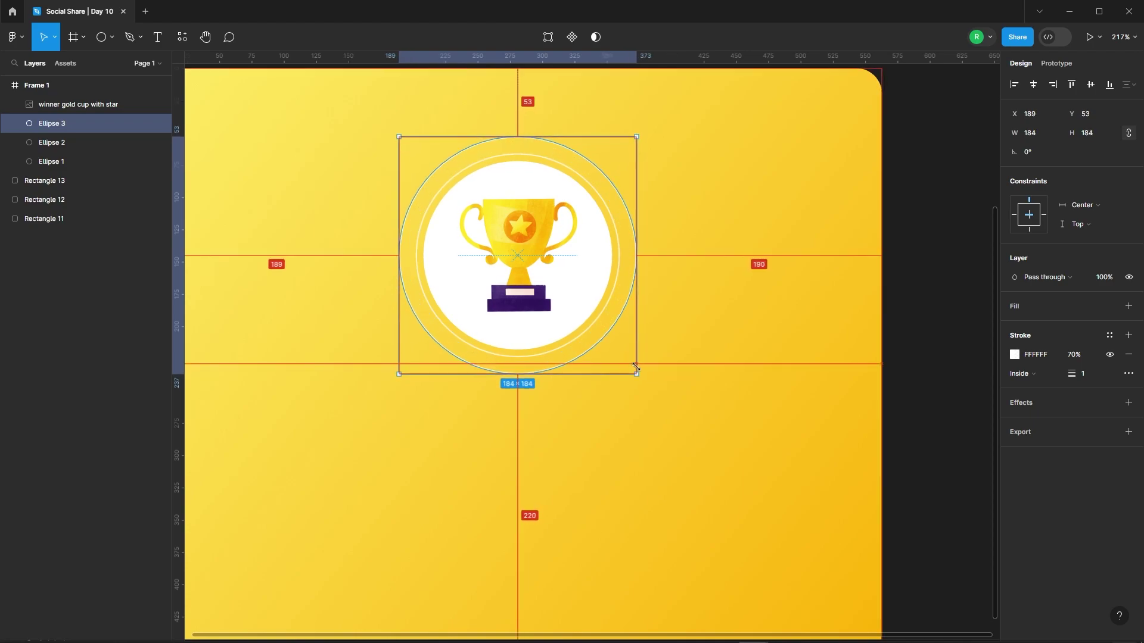
pyautogui.moveTo(631, 362); pyautogui.dragTo(632, 363)
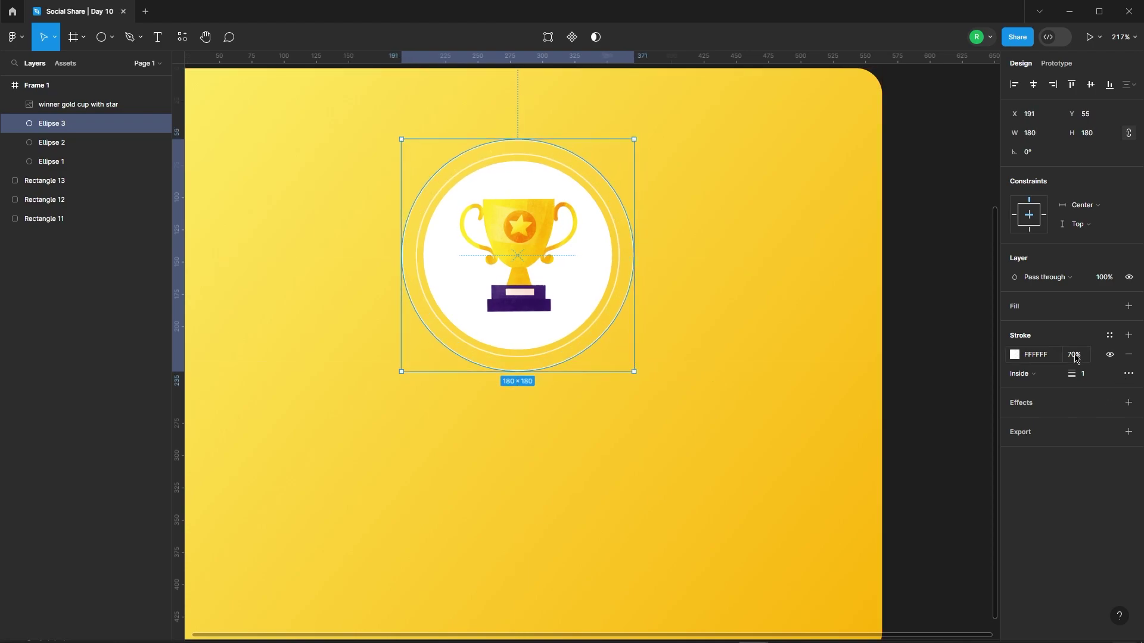
pyautogui.click(1074, 355)
pyautogui.click(944, 204)
# Shift the trophy and all three circles down slightly
pyautogui.scroll(-3, 804, 204)
pyautogui.moveTo(437, 141); pyautogui.dragTo(778, 357)
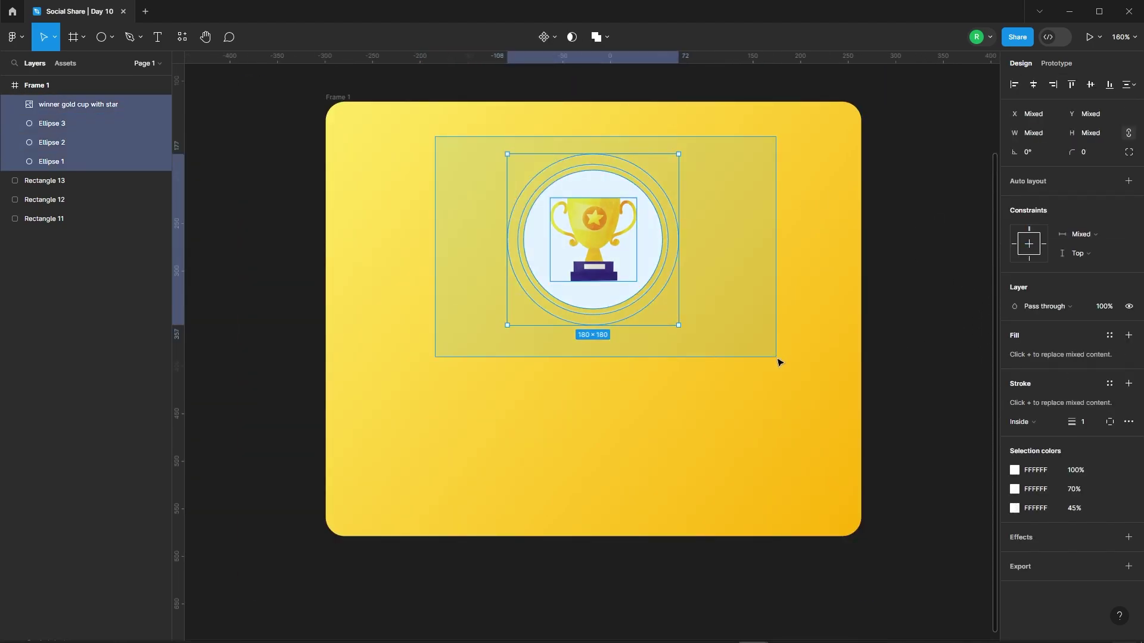
pyautogui.press('Down')
pyautogui.press('Down')
pyautogui.press('Down')
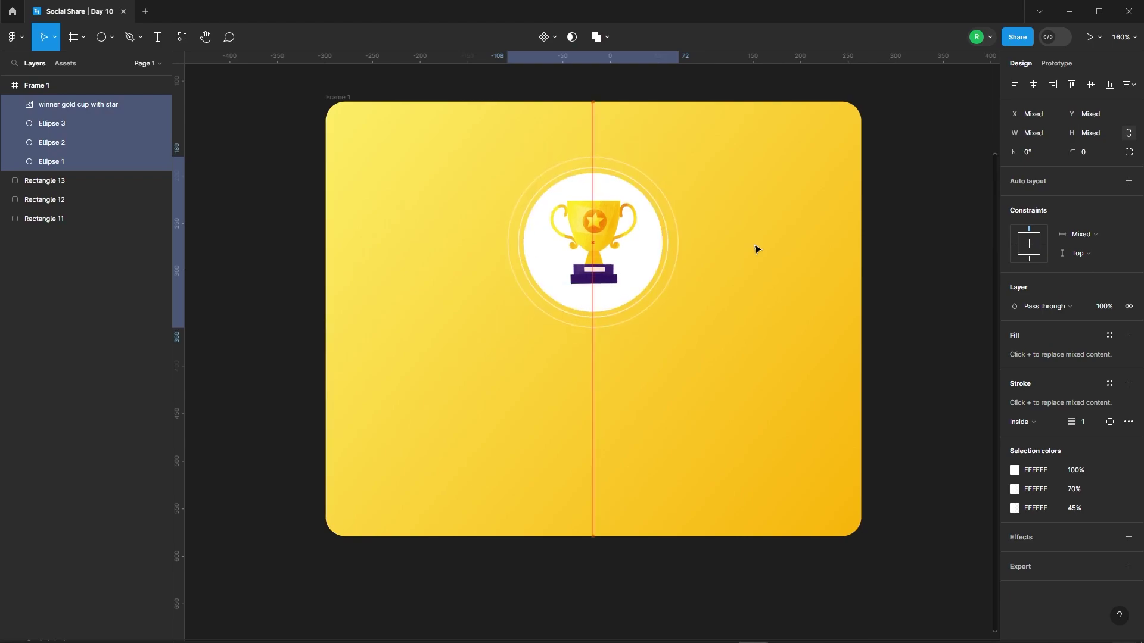
pyautogui.press('Down')
pyautogui.press('Down')
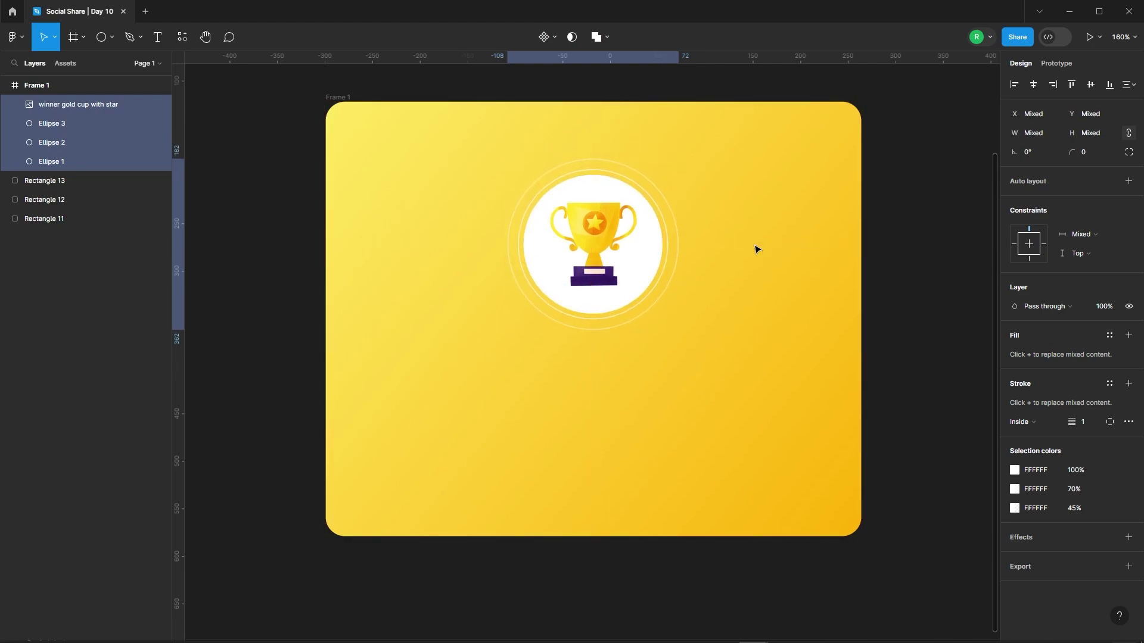
pyautogui.click(713, 196)
# Enlarge the middle ring to 162×162
pyautogui.scroll(-3, 713, 197)
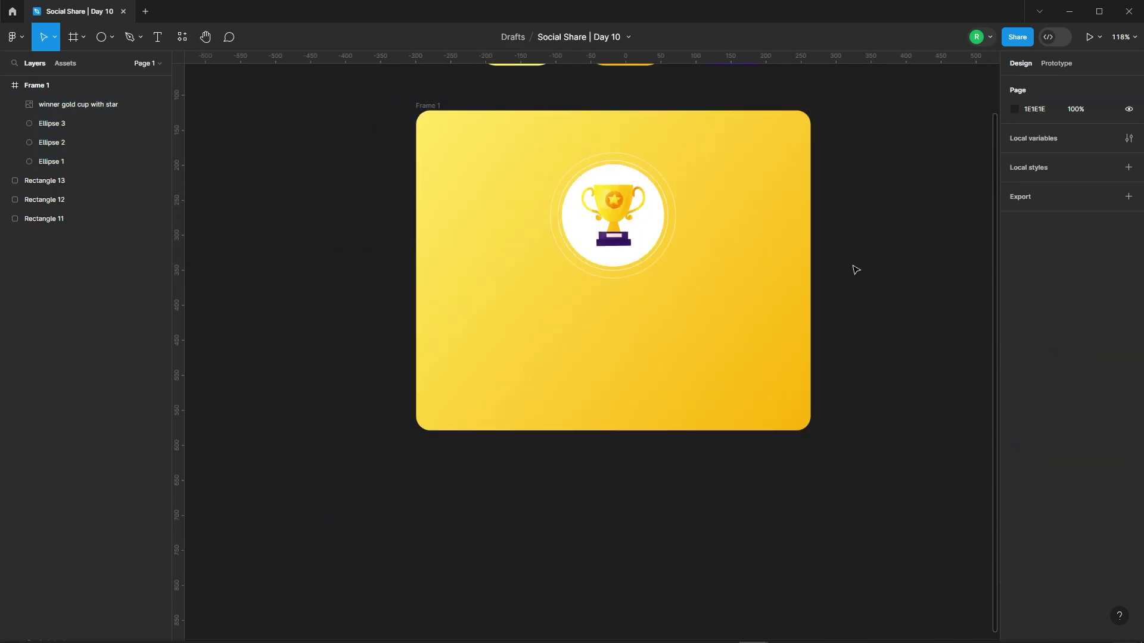
pyautogui.scroll(5, 694, 179)
pyautogui.click(695, 182)
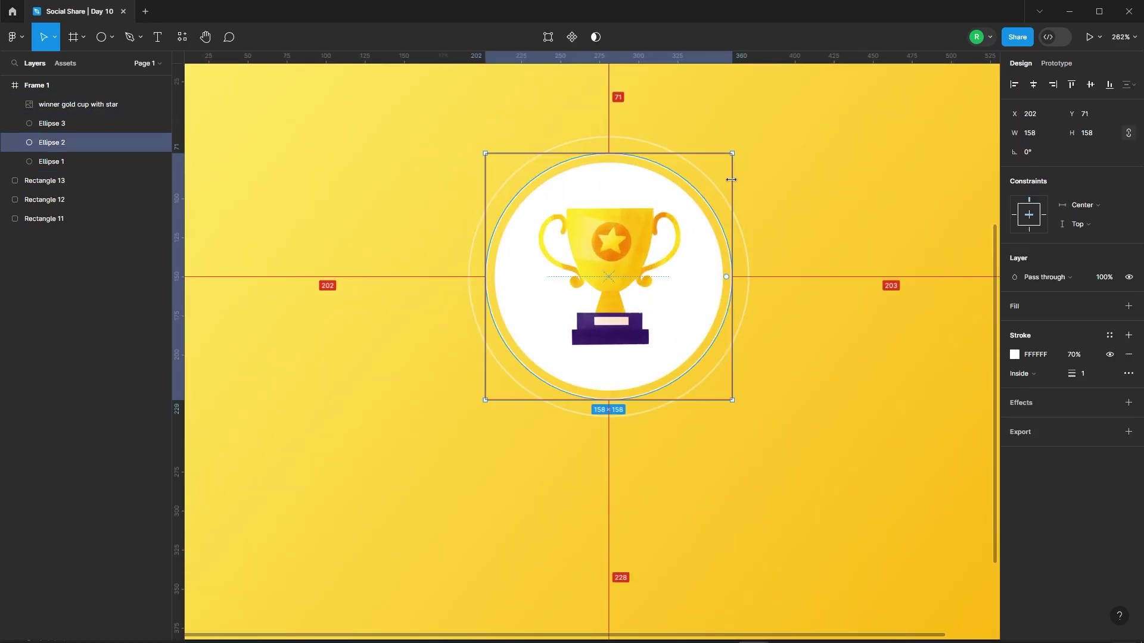
pyautogui.moveTo(737, 176); pyautogui.dragTo(735, 186)
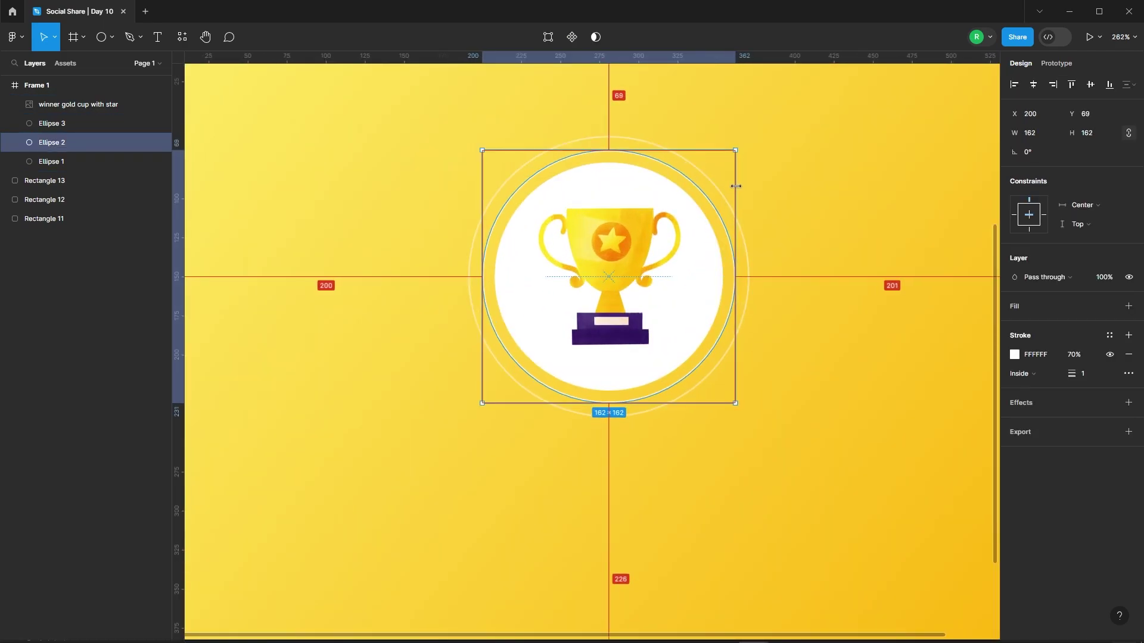
pyautogui.click(868, 179)
pyautogui.scroll(-5, 454, 121)
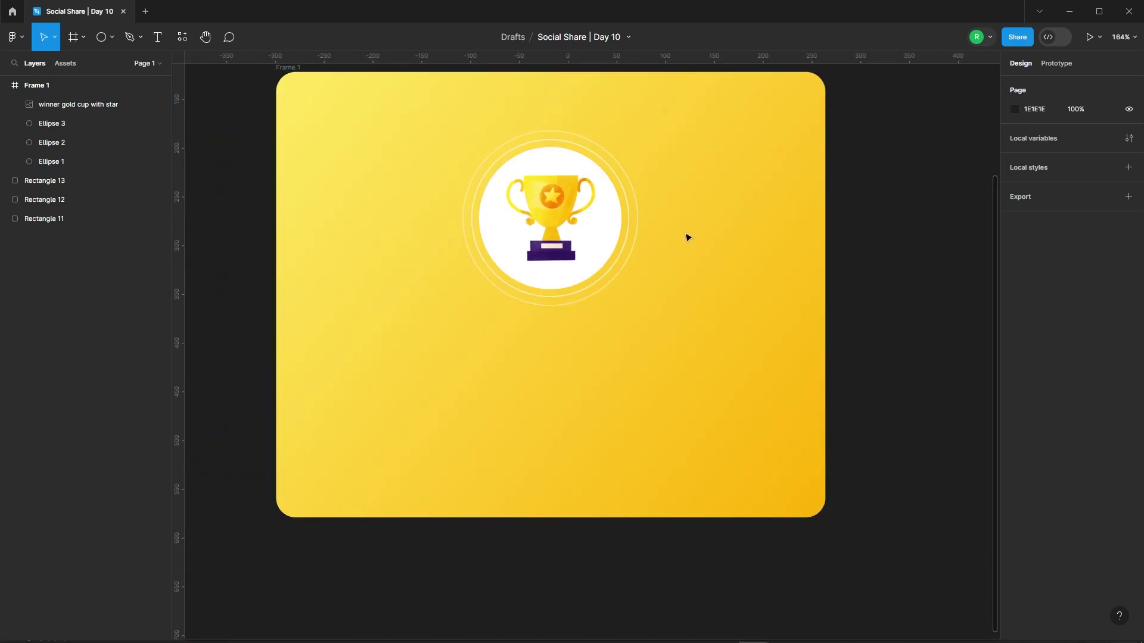
pyautogui.scroll(-1, 444, 193)
# Add a 'Congratulations!' heading below the trophy in DM Sans Bold 28
pyautogui.press('t')
pyautogui.click(441, 329)
pyautogui.write('Congratulations!')
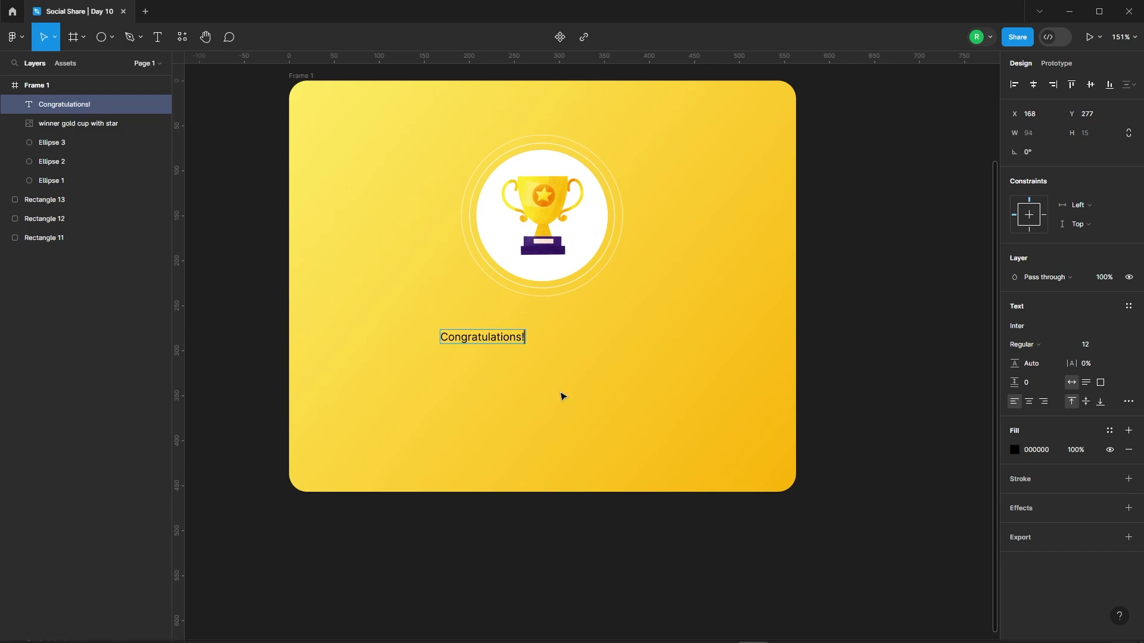
pyautogui.press('Escape')
pyautogui.scroll(5, 437, 355)
pyautogui.click(1024, 326)
pyautogui.write('dm')
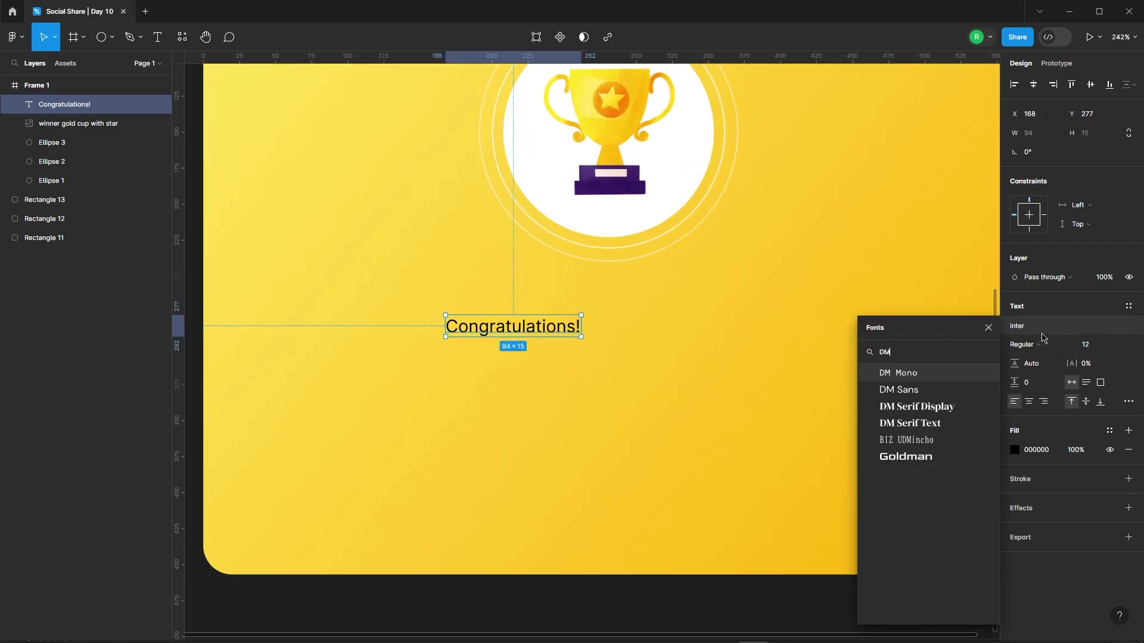
pyautogui.click(888, 389)
pyautogui.click(1085, 344)
pyautogui.write('28')
pyautogui.click(1023, 344)
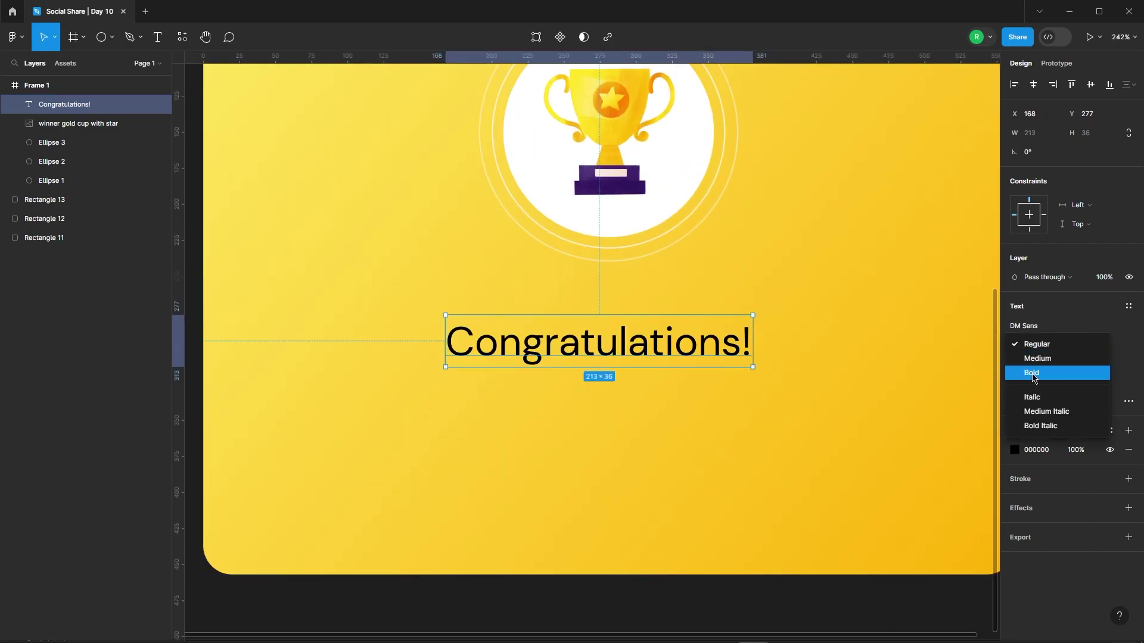
pyautogui.click(1034, 373)
pyautogui.click(775, 369)
pyautogui.scroll(-2, 775, 369)
# Copy the heading below as 'Your Channel has reached 1 million views' in Regular 20
pyautogui.click(566, 301)
pyautogui.moveTo(566, 301); pyautogui.dragTo(554, 351)
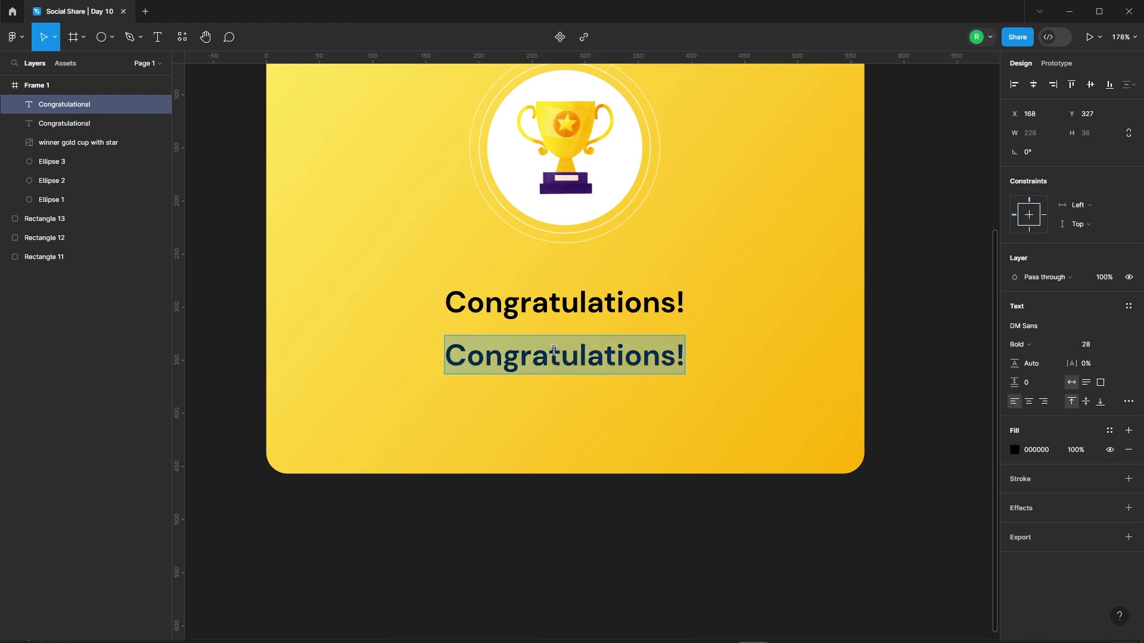
pyautogui.write('Your Cha')
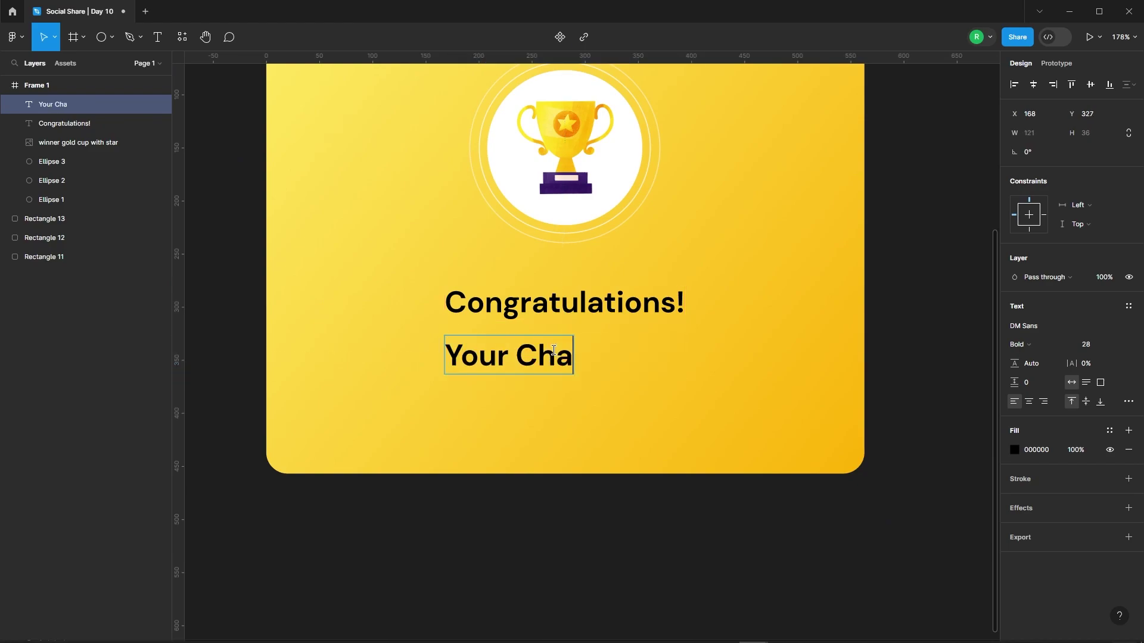
pyautogui.write('nnel has reached')
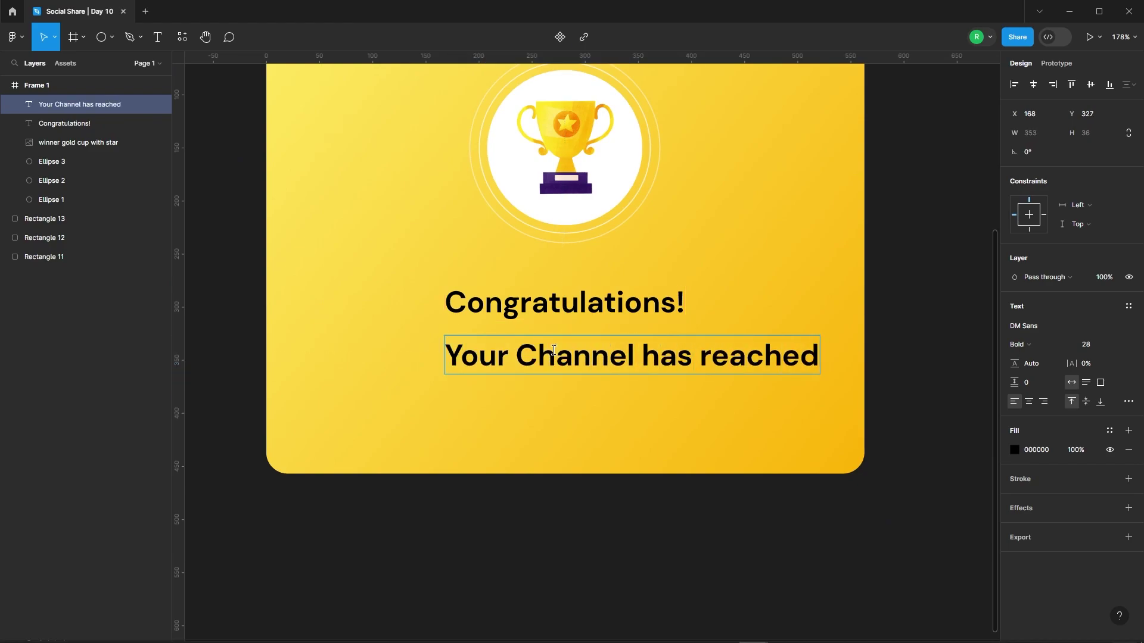
pyautogui.write(' 1 mil')
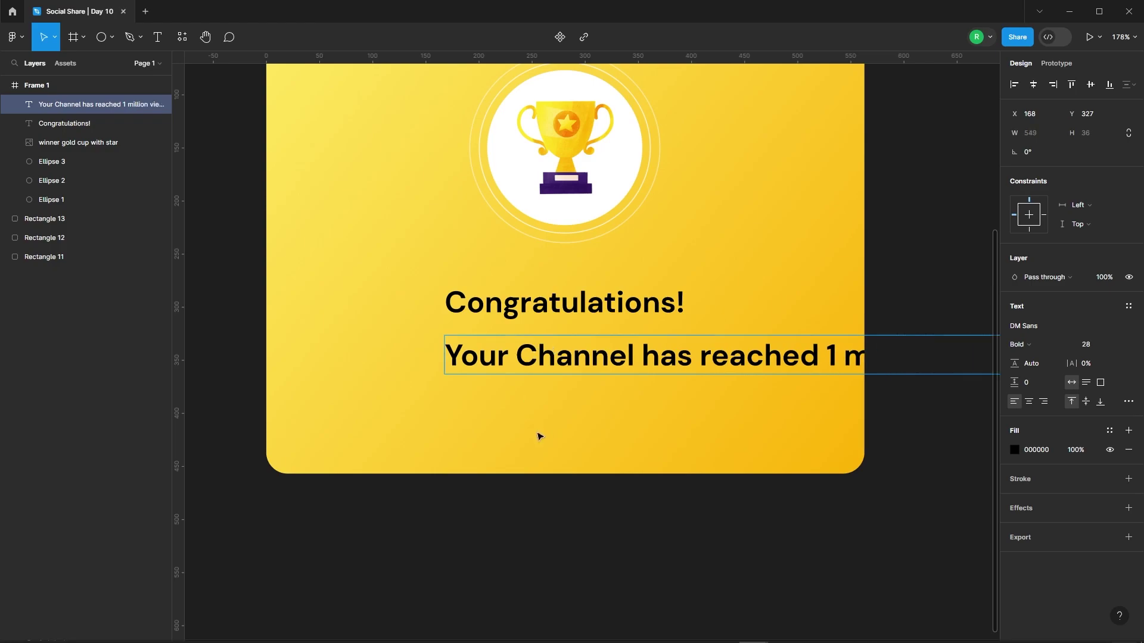
pyautogui.scroll(-3, 538, 437)
pyautogui.press('Escape')
pyautogui.write('20')
pyautogui.press('Return')
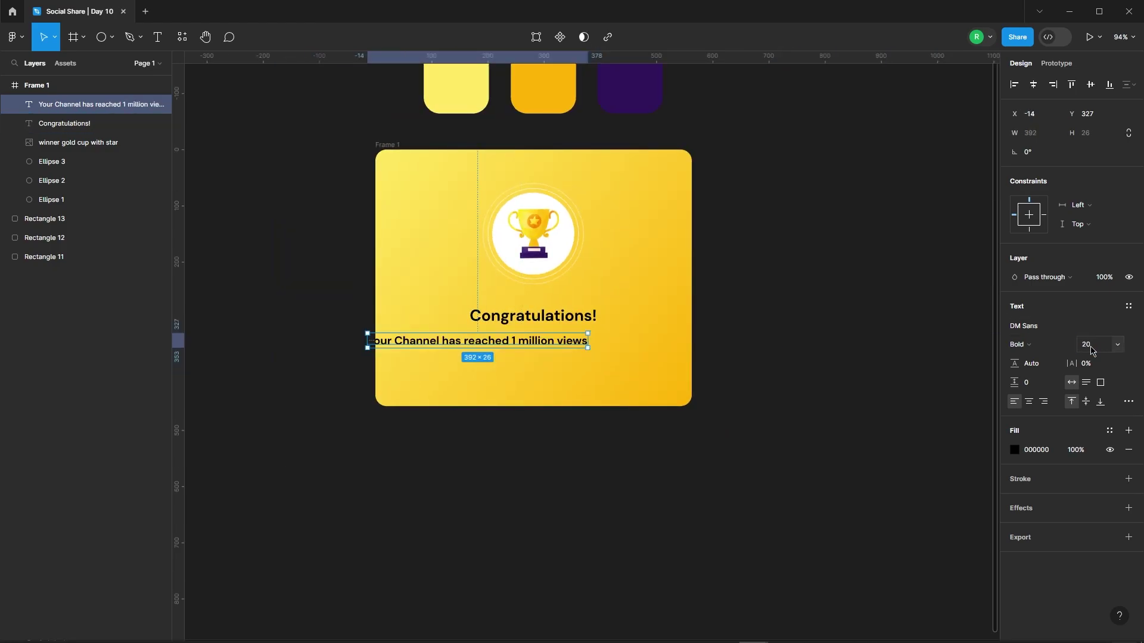
pyautogui.click(1020, 344)
pyautogui.click(1020, 363)
pyautogui.moveTo(914, 376); pyautogui.dragTo(572, 309)
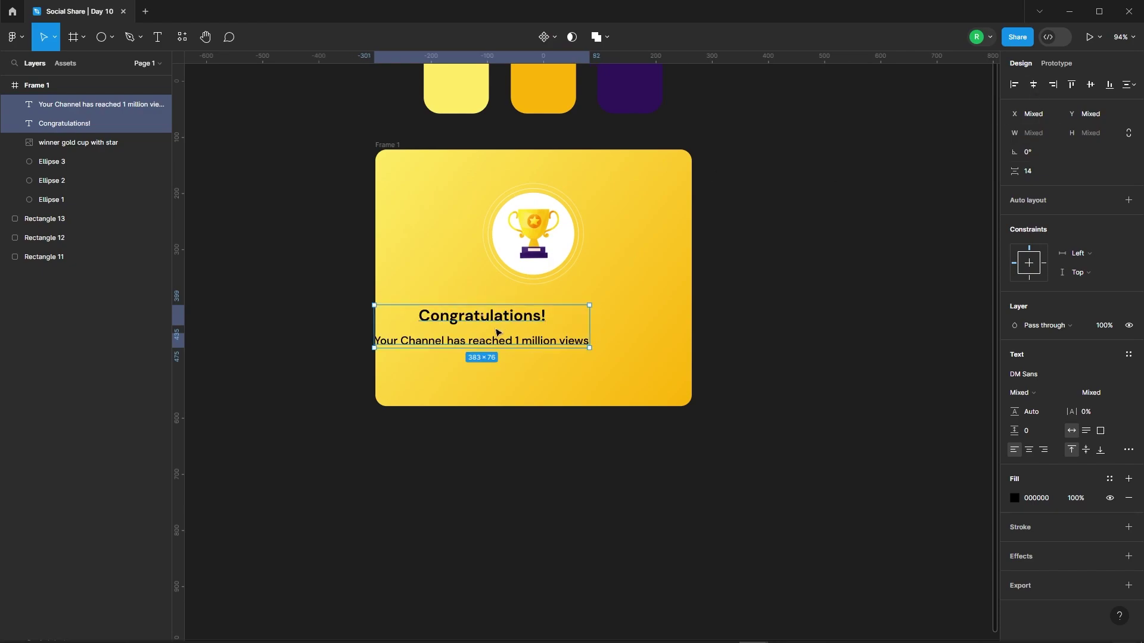
# Stack the heading and subtitle in an auto layout with a 6 px gap, centred on the card
pyautogui.rightClick(520, 290)
pyautogui.click(554, 506)
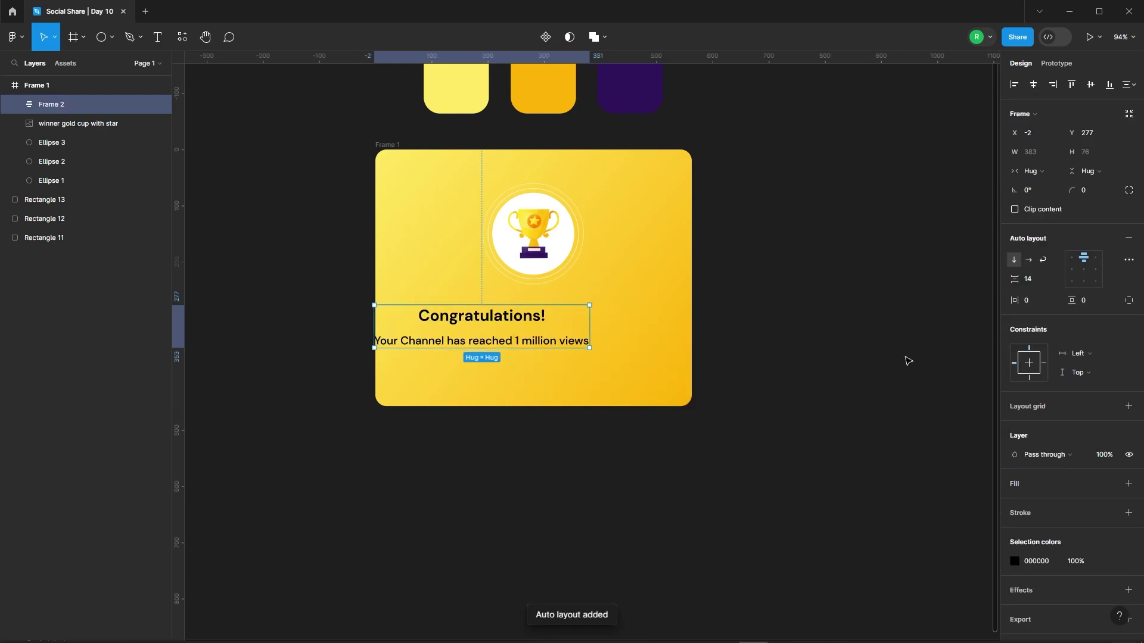
pyautogui.click(1039, 280)
pyautogui.write('6')
pyautogui.press('Return')
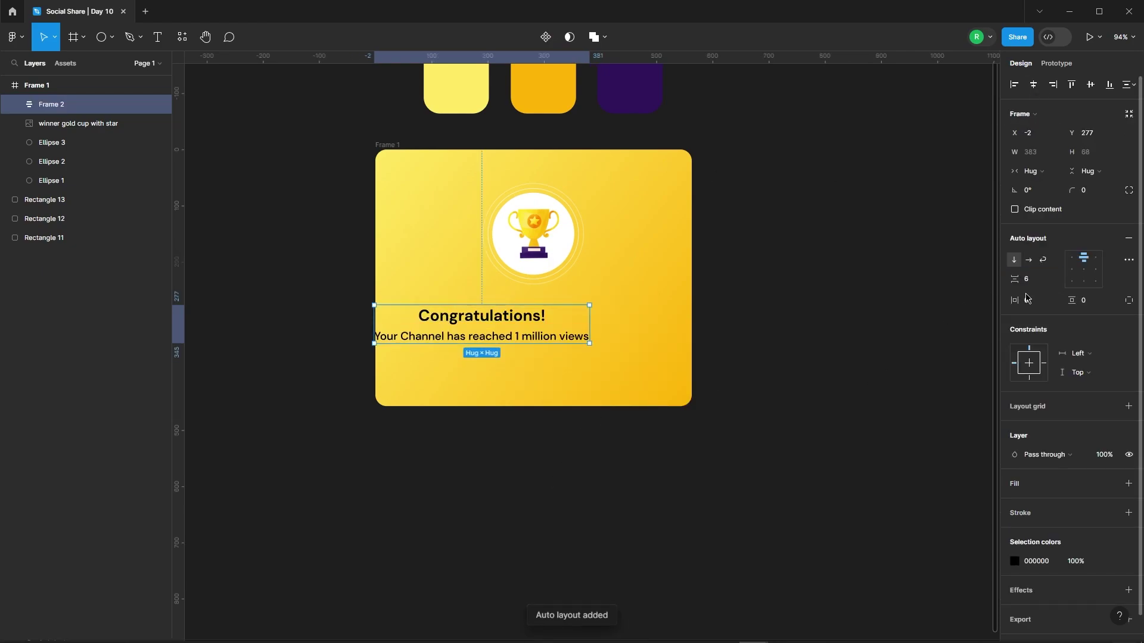
pyautogui.click(1035, 88)
pyautogui.scroll(5, 469, 271)
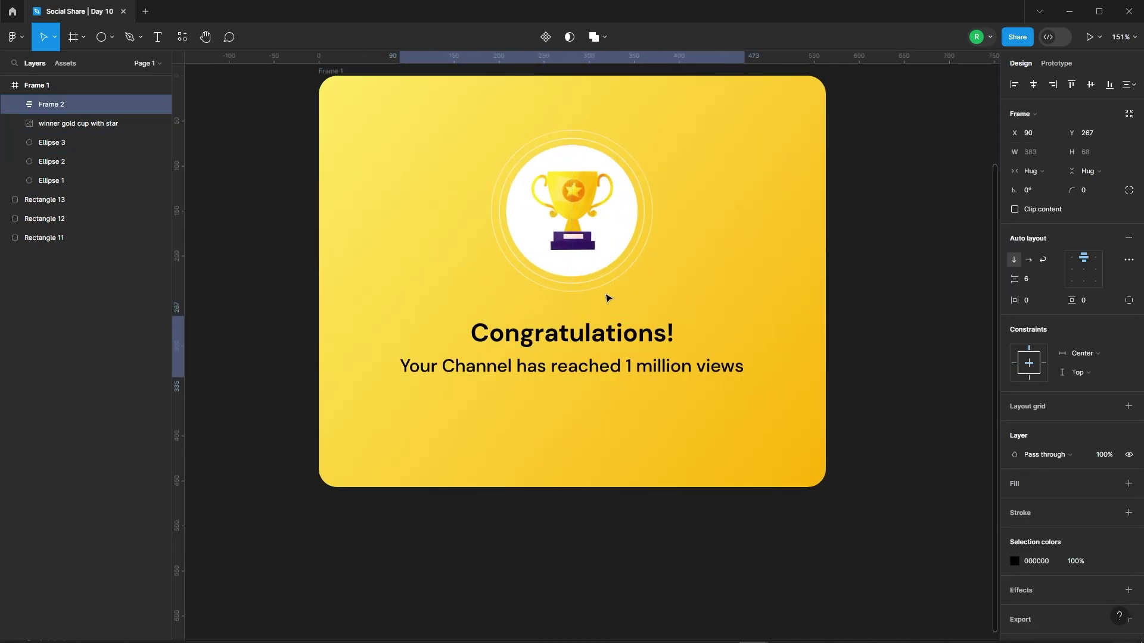
pyautogui.hotkey('shift', 'Up')
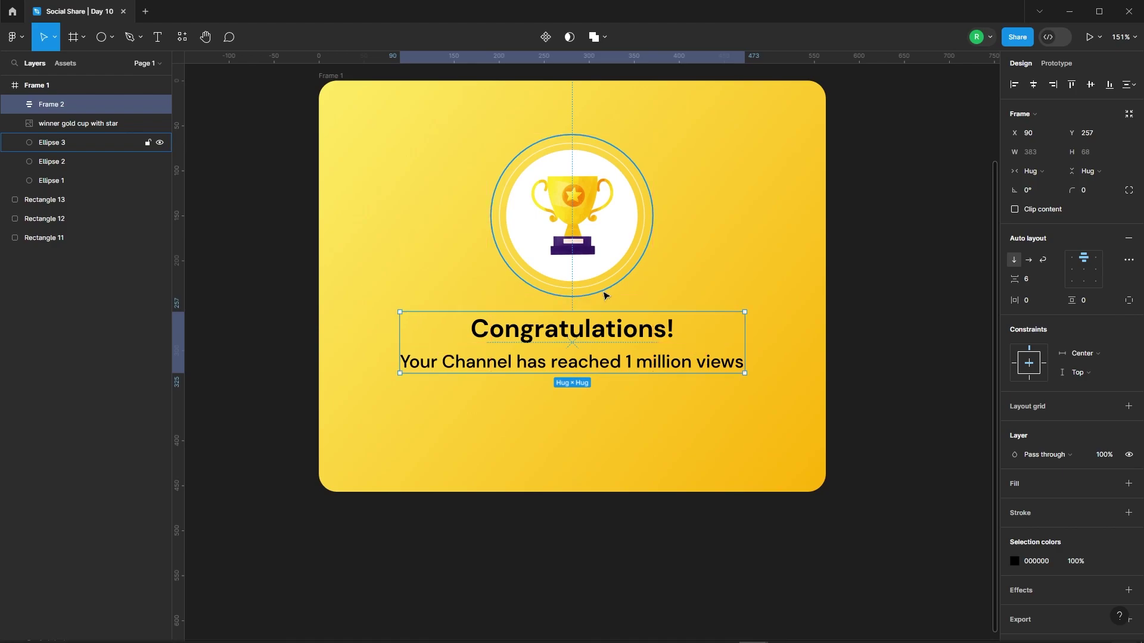
pyautogui.press('Up')
pyautogui.press('Up')
pyautogui.scroll(-1, 639, 418)
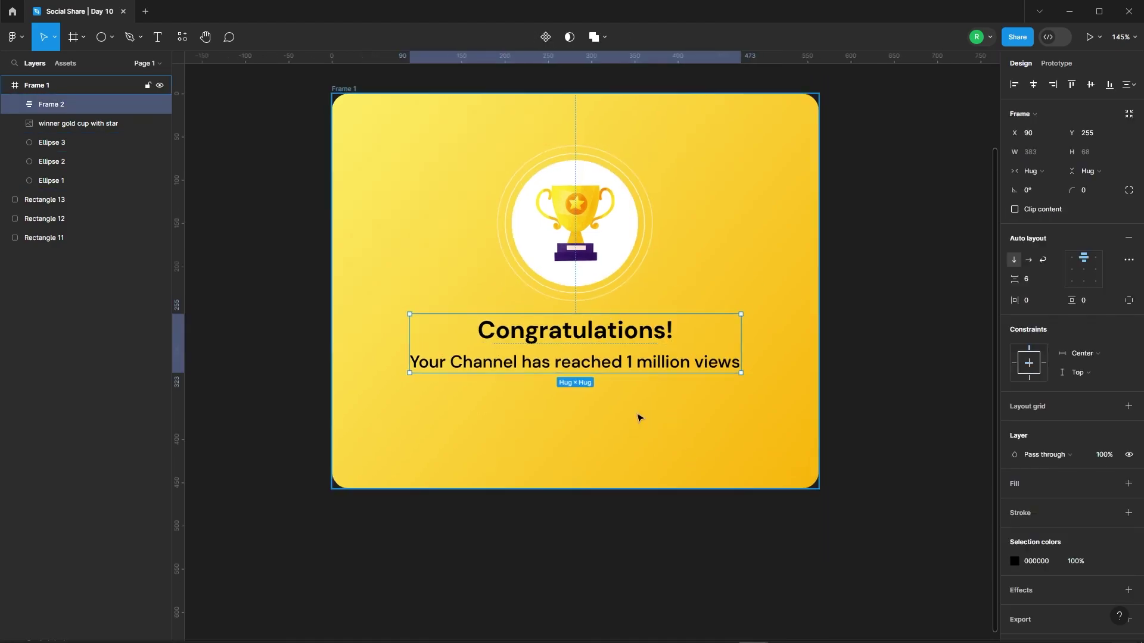
pyautogui.scroll(-5, 639, 417)
# Colour both heading and subtitle dark purple #30155B
pyautogui.doubleClick(601, 367)
pyautogui.keyDown('shift'); pyautogui.click(551, 385); pyautogui.keyUp('shift')
pyautogui.click(1012, 421)
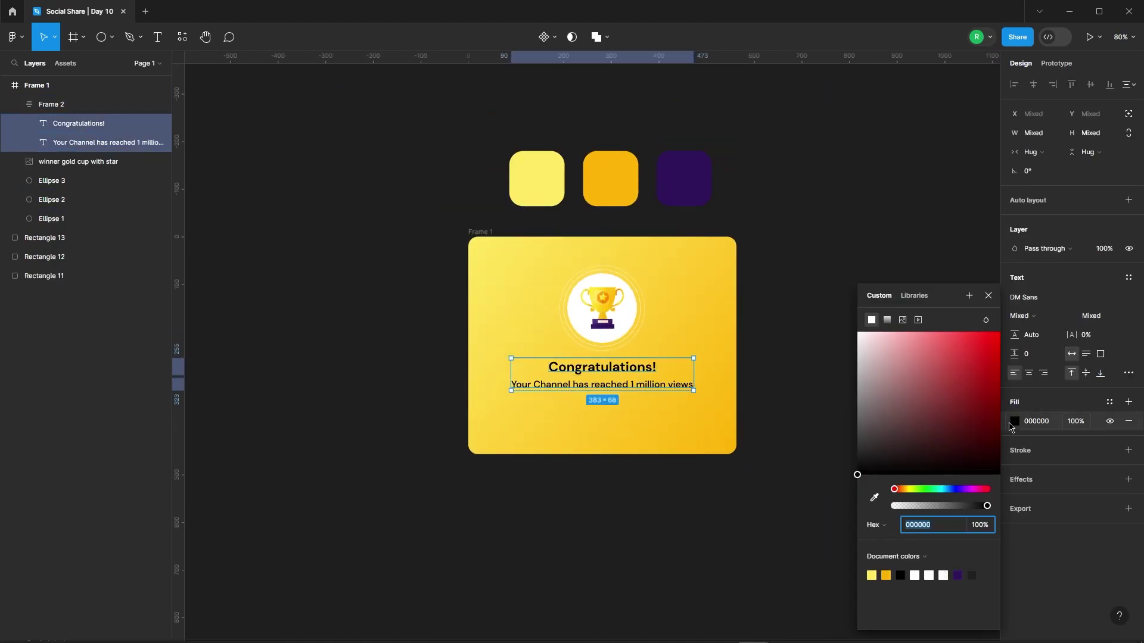
pyautogui.click(875, 498)
pyautogui.click(684, 179)
pyautogui.press('Escape')
# Fade the subtitle's fill to 70% opacity, then reselect the subtitle layer
pyautogui.scroll(5, 613, 387)
pyautogui.doubleClick(613, 384)
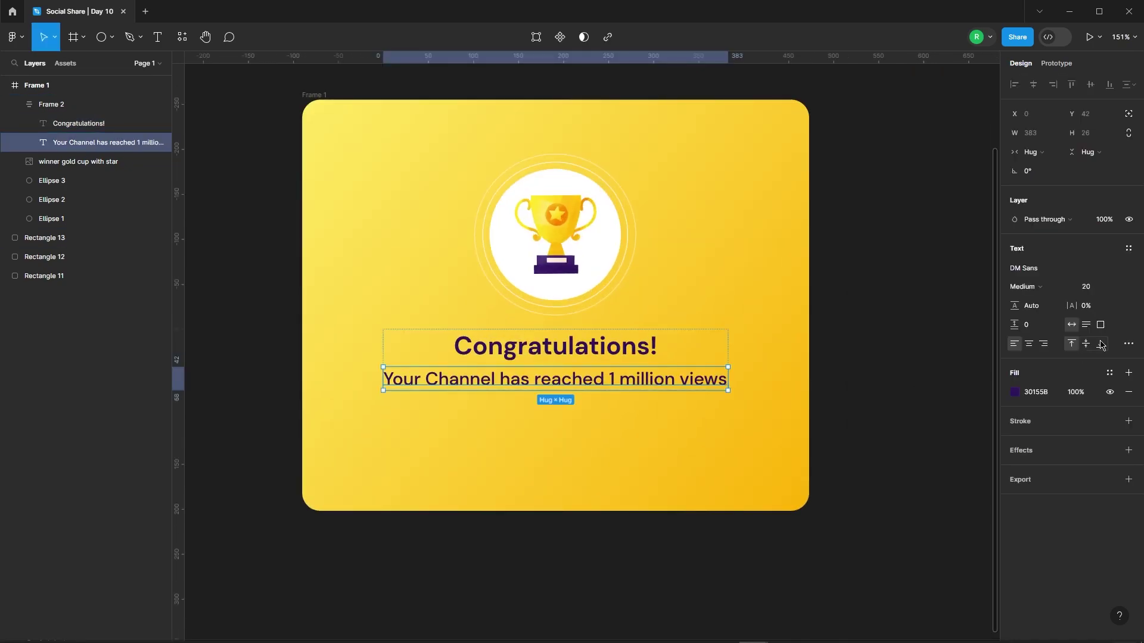
pyautogui.click(1076, 393)
pyautogui.write('0')
pyautogui.press('Return')
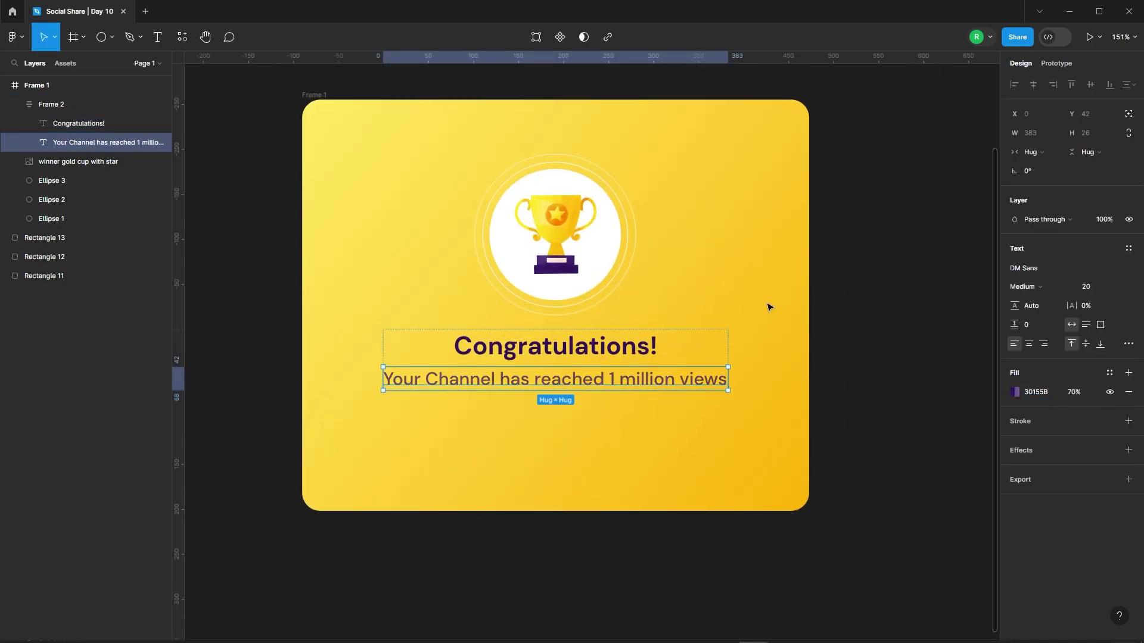
pyautogui.click(853, 275)
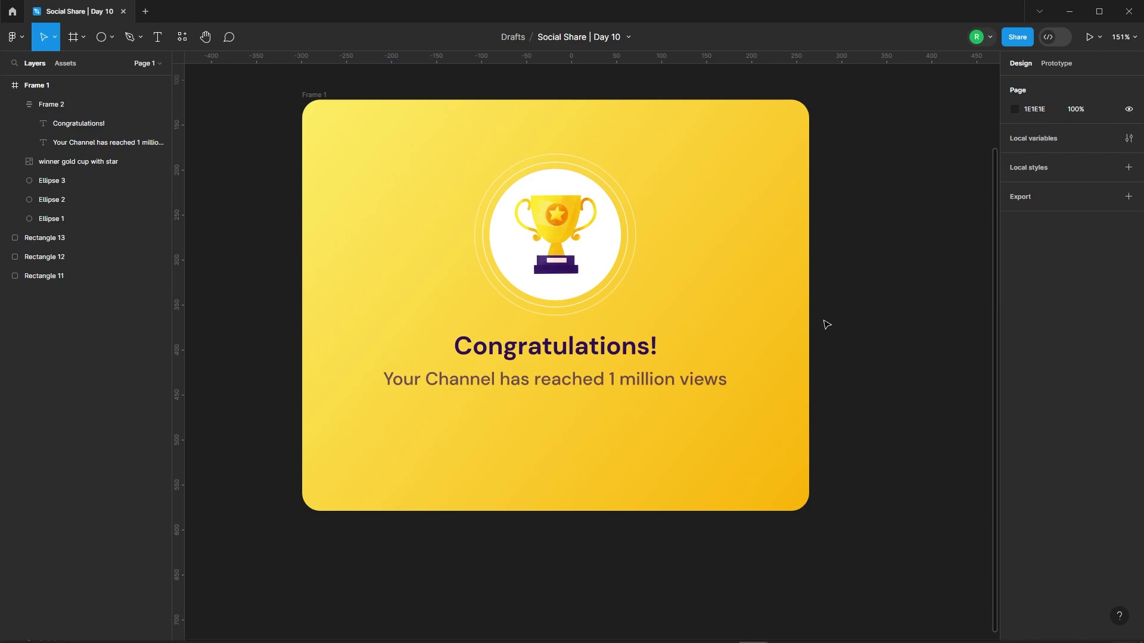
pyautogui.click(656, 378)
pyautogui.click(824, 360)
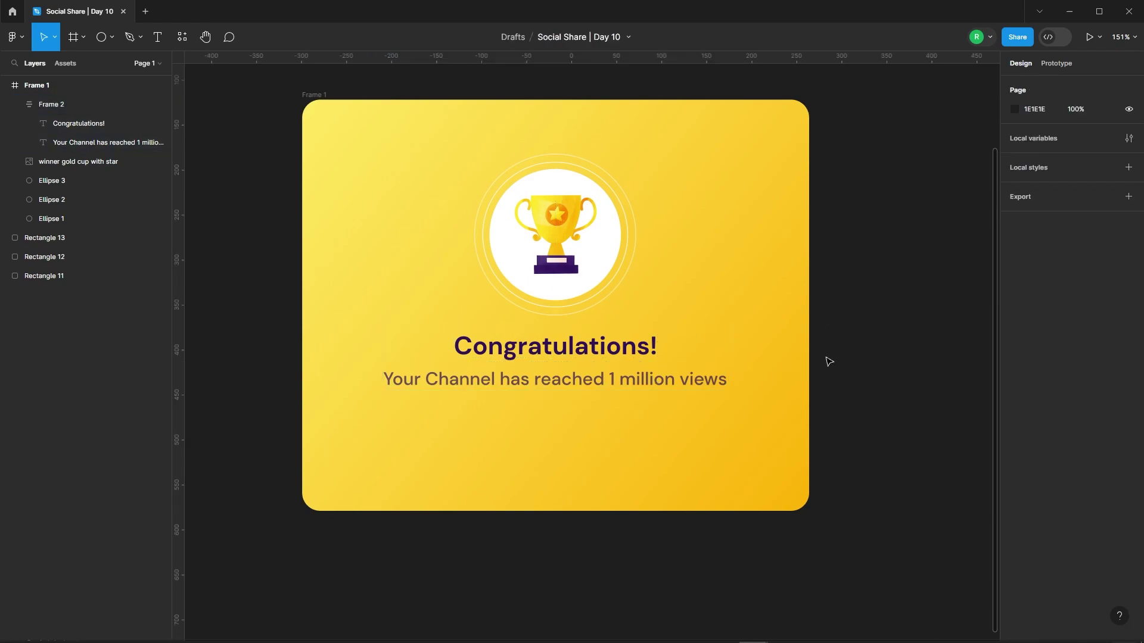
pyautogui.doubleClick(595, 377)
# Duplicate the subtitle below it as a 'Share now' line at font size 14
pyautogui.moveTo(595, 384); pyautogui.dragTo(588, 424)
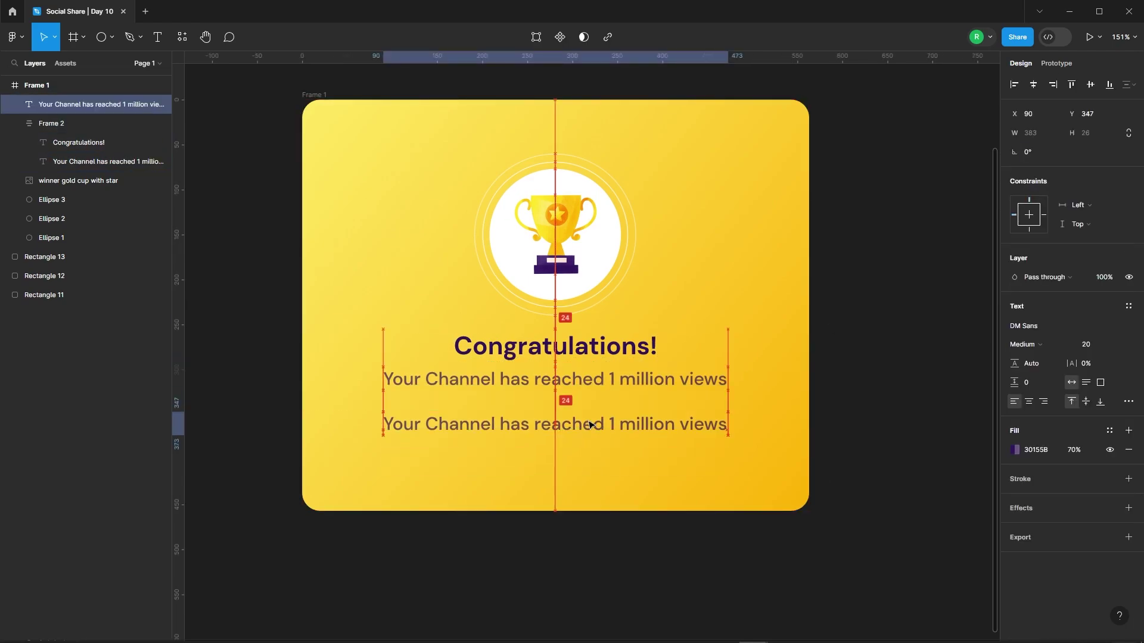
pyautogui.write('Share now')
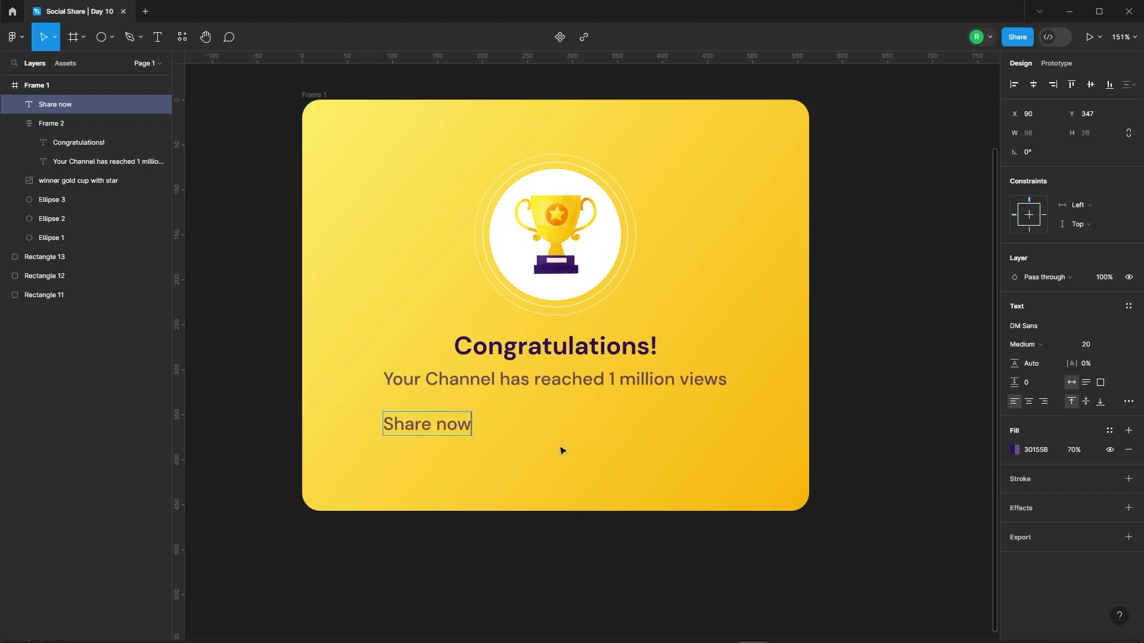
pyautogui.press('Escape')
pyautogui.click(1089, 346)
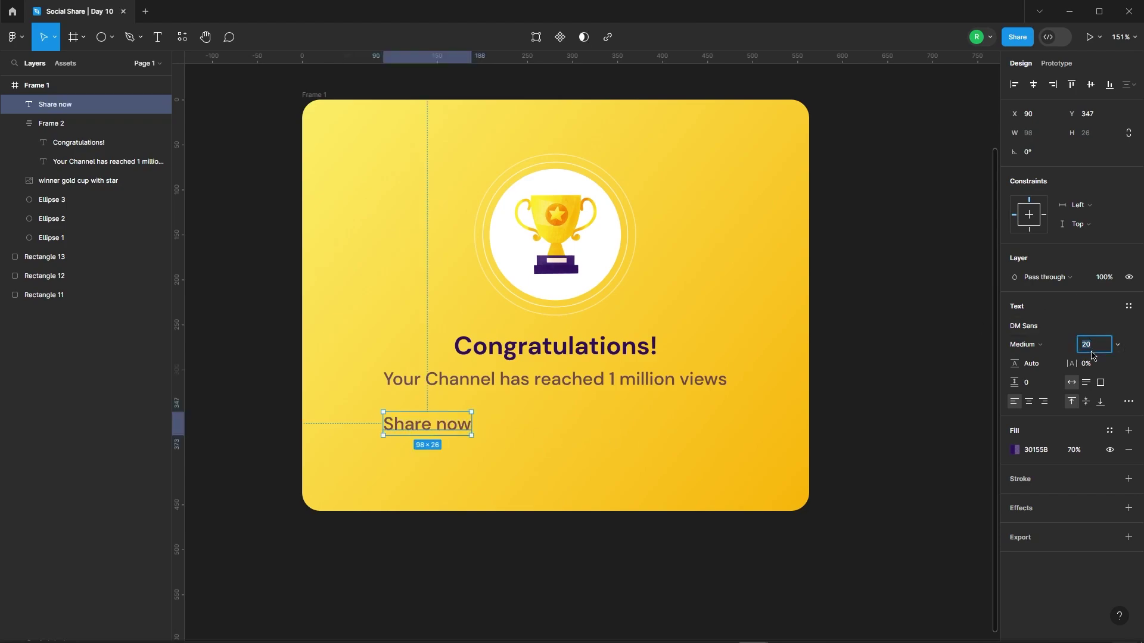
pyautogui.write('14')
pyautogui.press('Return')
# Give 'Share now' 45% opacity, centre it on the card, and bring up the plugins list
pyautogui.click(1086, 451)
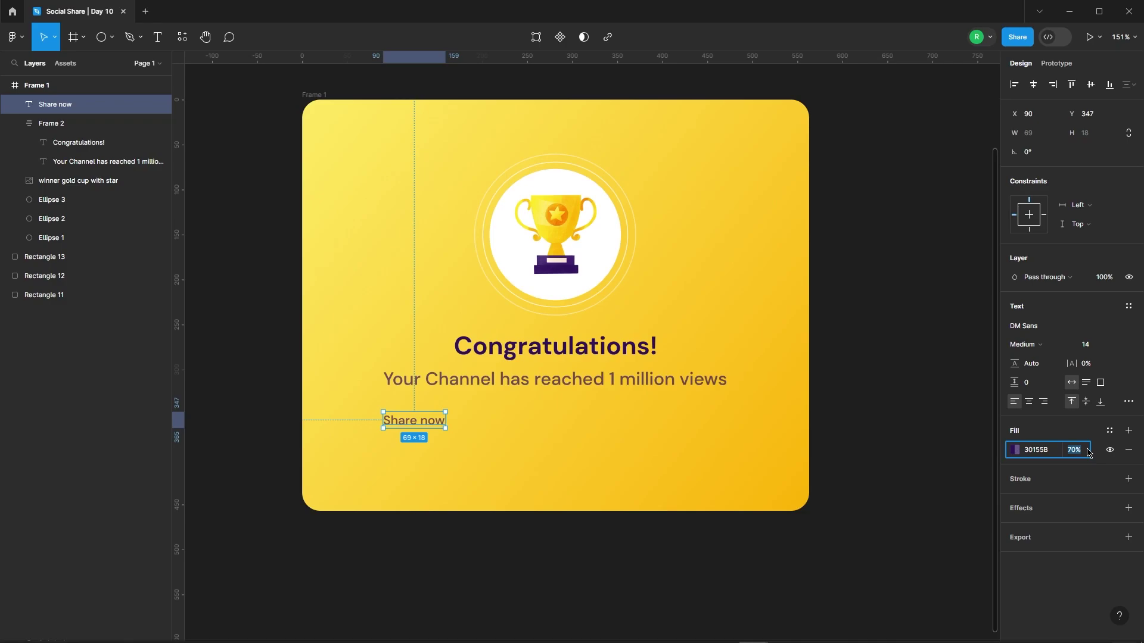
pyautogui.write('45')
pyautogui.press('Return')
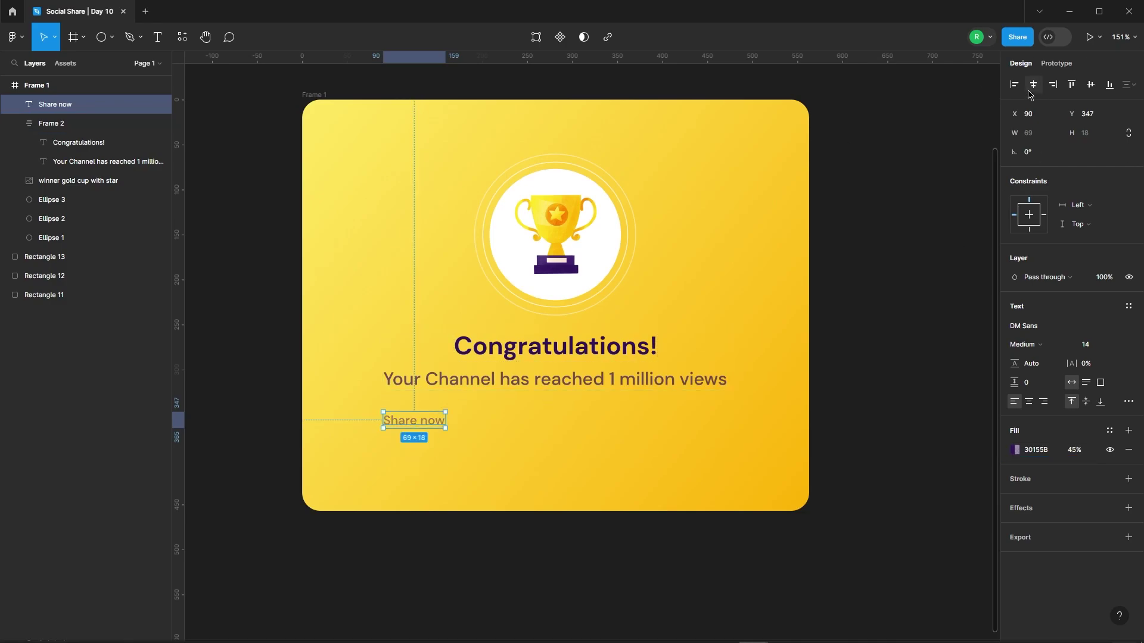
pyautogui.click(1034, 87)
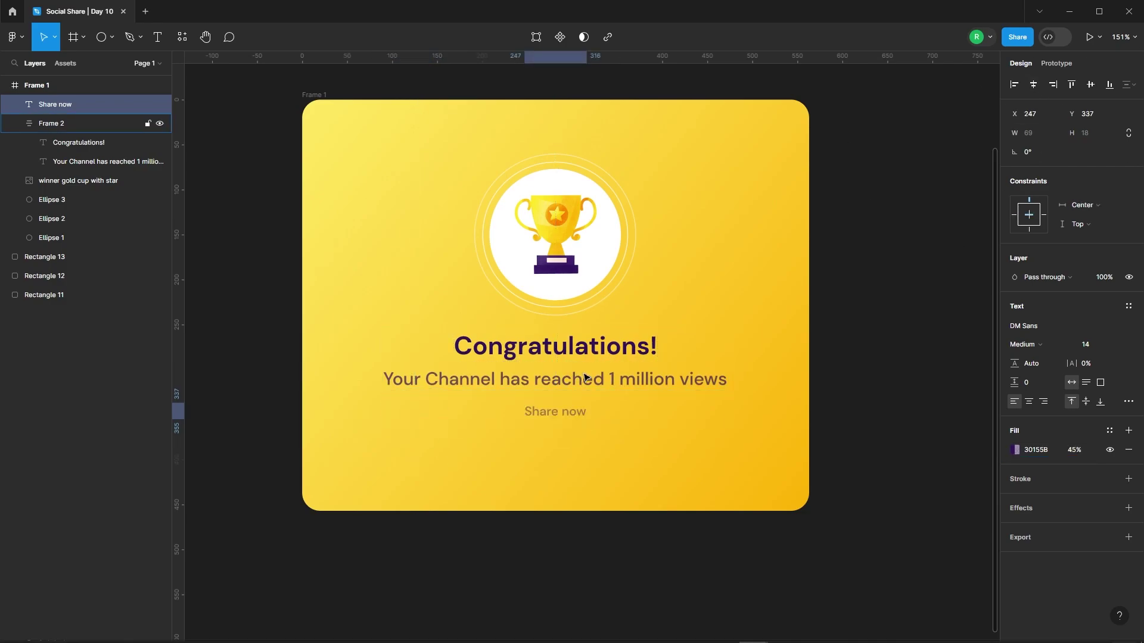
pyautogui.press('Down')
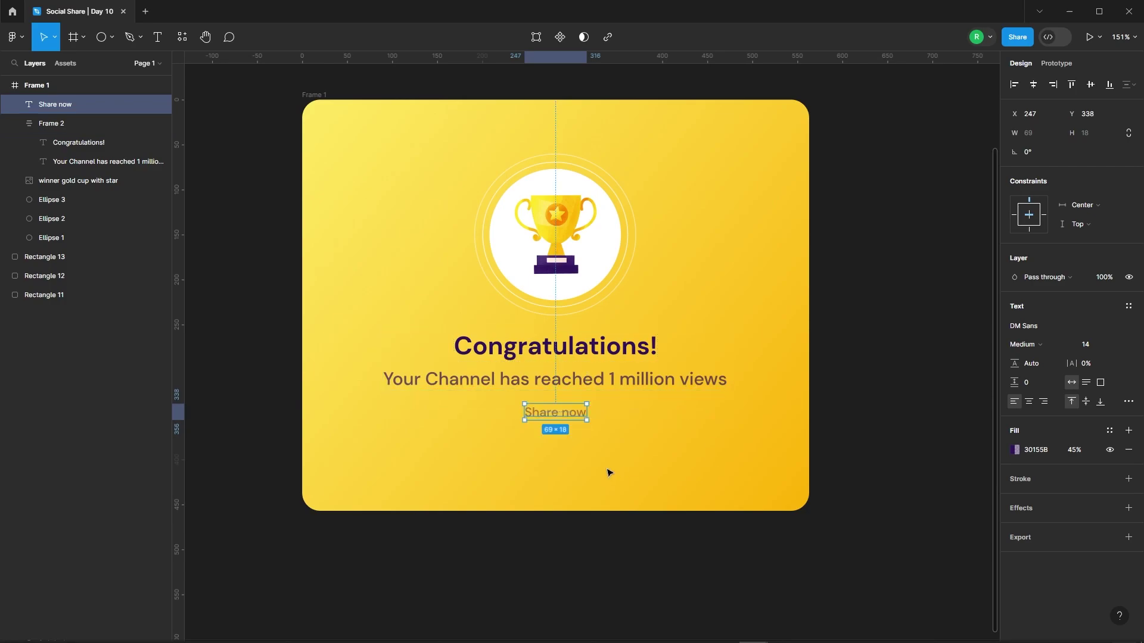
pyautogui.click(607, 472)
pyautogui.scroll(-3, 584, 402)
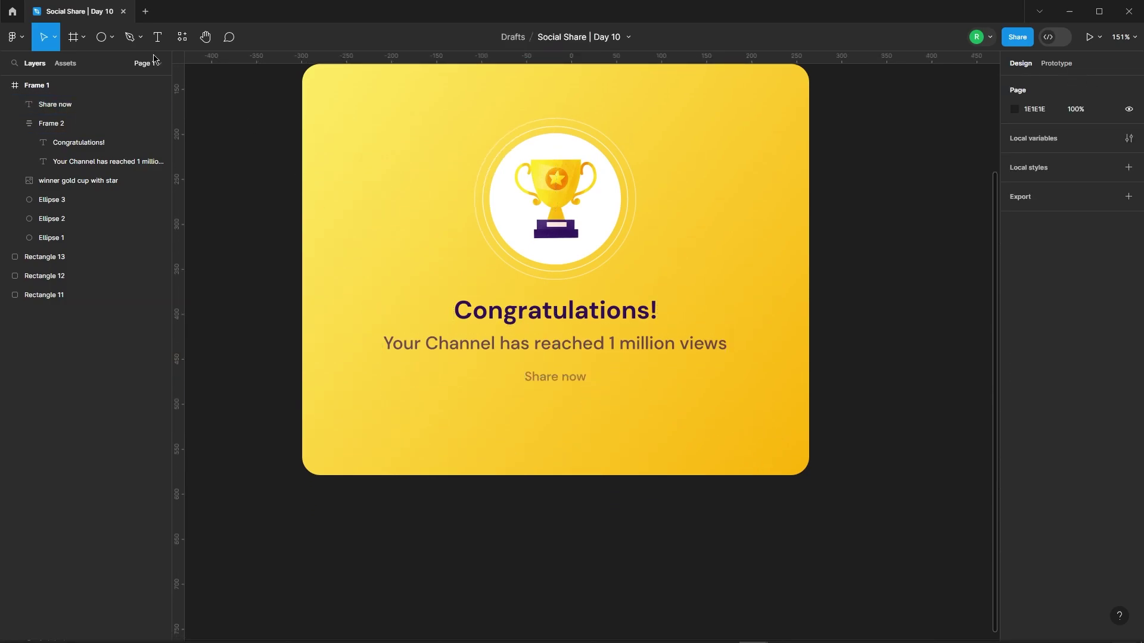
pyautogui.click(181, 37)
# Launch Iconify, insert the Facebook icon, and search for reddit icons
pyautogui.click(224, 199)
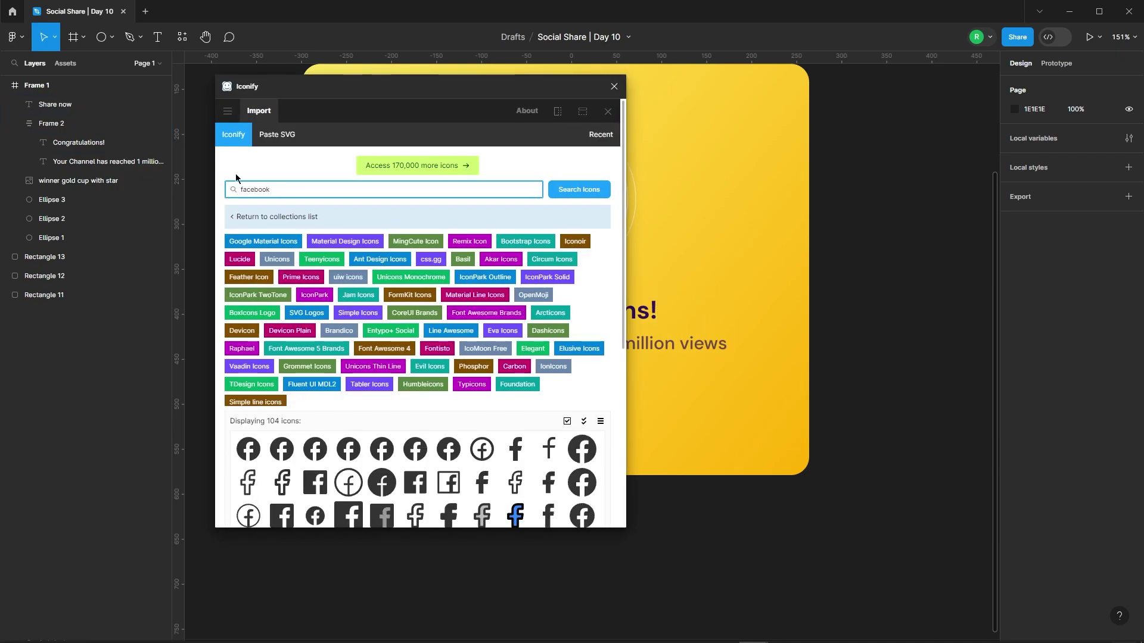
pyautogui.scroll(-2, 417, 400)
pyautogui.click(539, 424)
pyautogui.doubleClick(255, 130)
pyautogui.write('reddit')
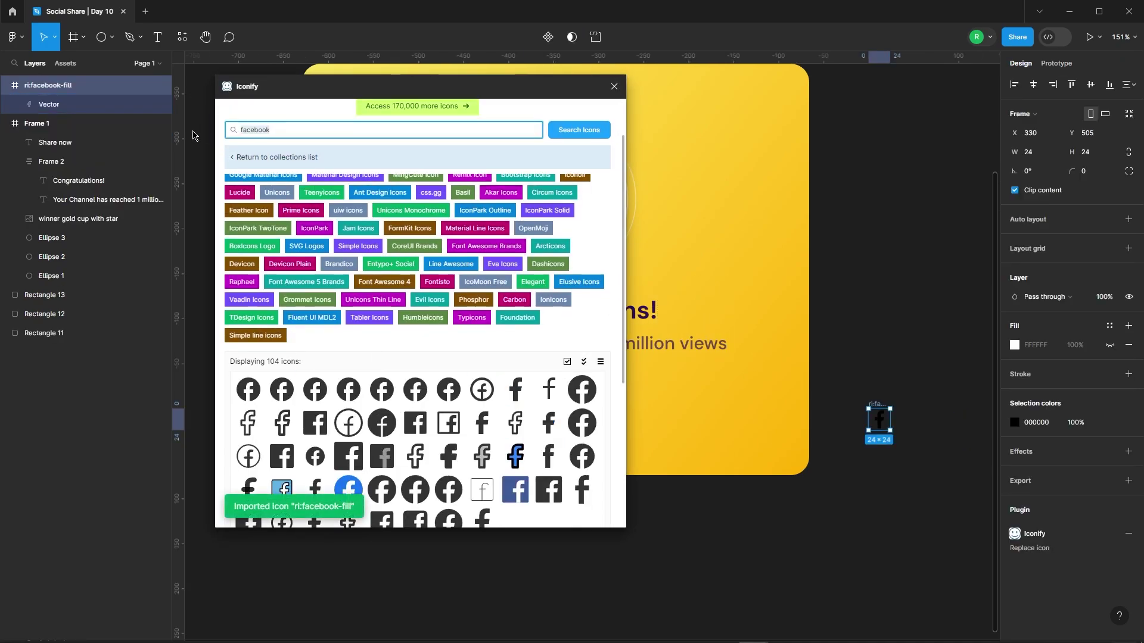
pyautogui.press('Return')
# Drag a Reddit icon onto the canvas and insert the X icon
pyautogui.scroll(-2, 398, 199)
pyautogui.moveTo(415, 358); pyautogui.dragTo(736, 331)
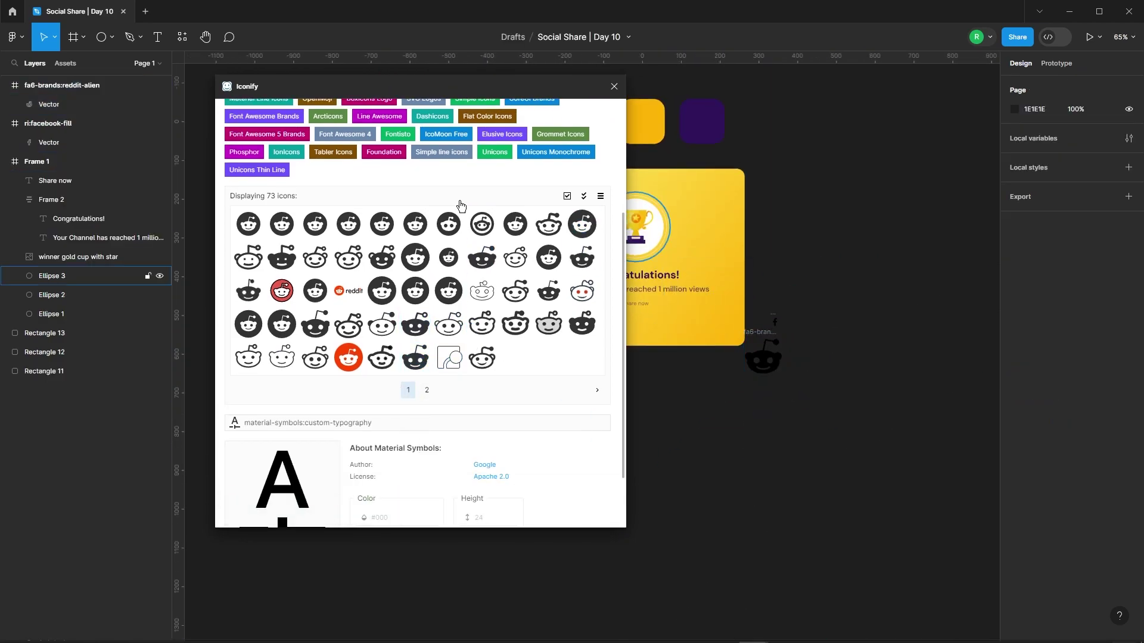
pyautogui.scroll(3, 308, 198)
pyautogui.scroll(-3, 356, 240)
pyautogui.click(348, 350)
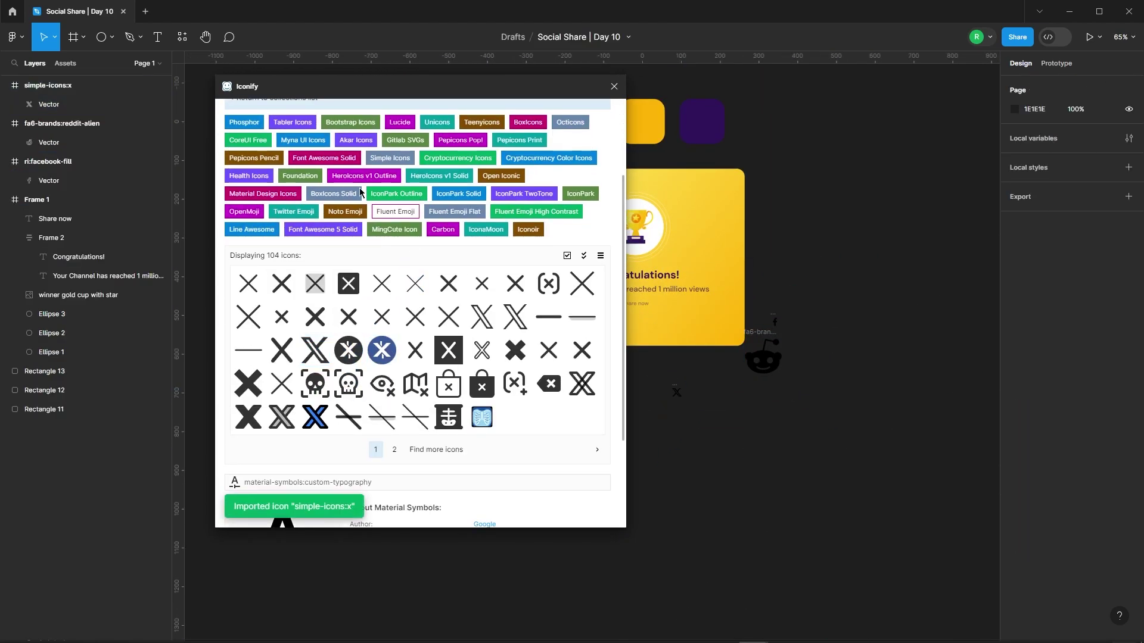
# Search Iconify for 'Link' and insert the bold link icon
pyautogui.scroll(3, 310, 268)
pyautogui.moveTo(257, 189); pyautogui.dragTo(217, 196)
pyautogui.write('Link')
pyautogui.scroll(-3, 394, 355)
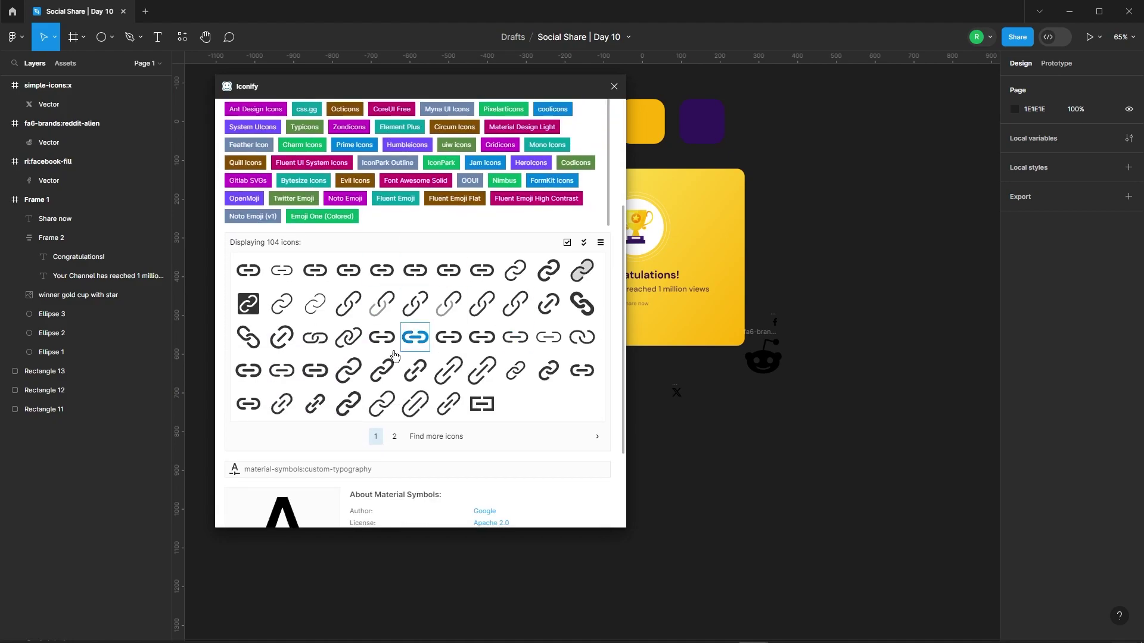
pyautogui.click(549, 270)
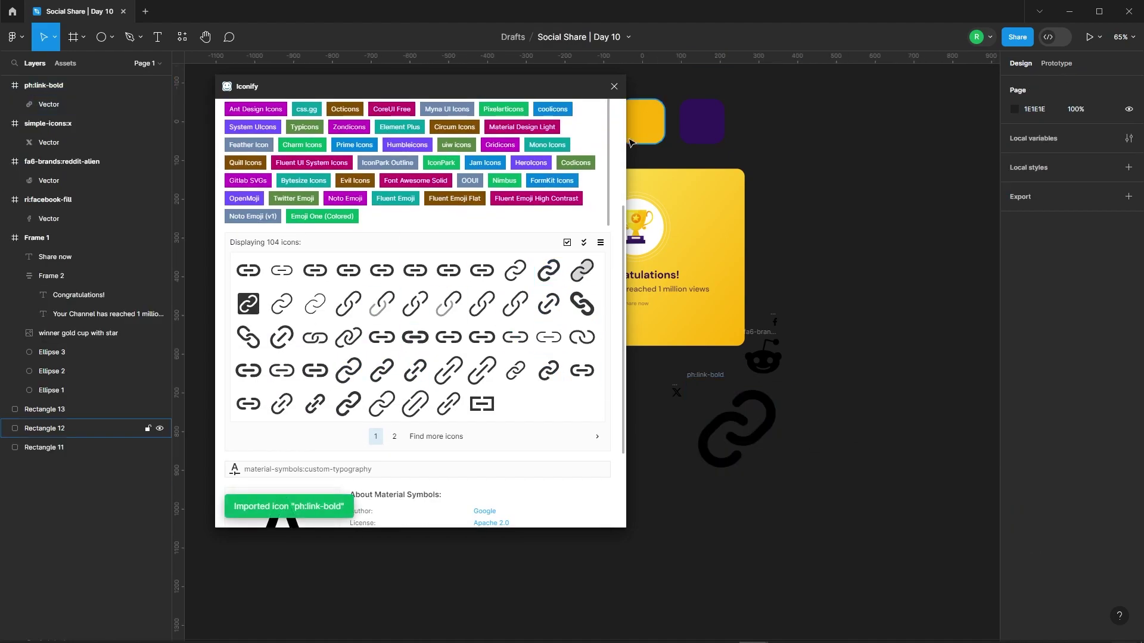
# Close the Iconify plugin and switch to the Rectangle tool
pyautogui.click(614, 86)
pyautogui.scroll(3, 846, 365)
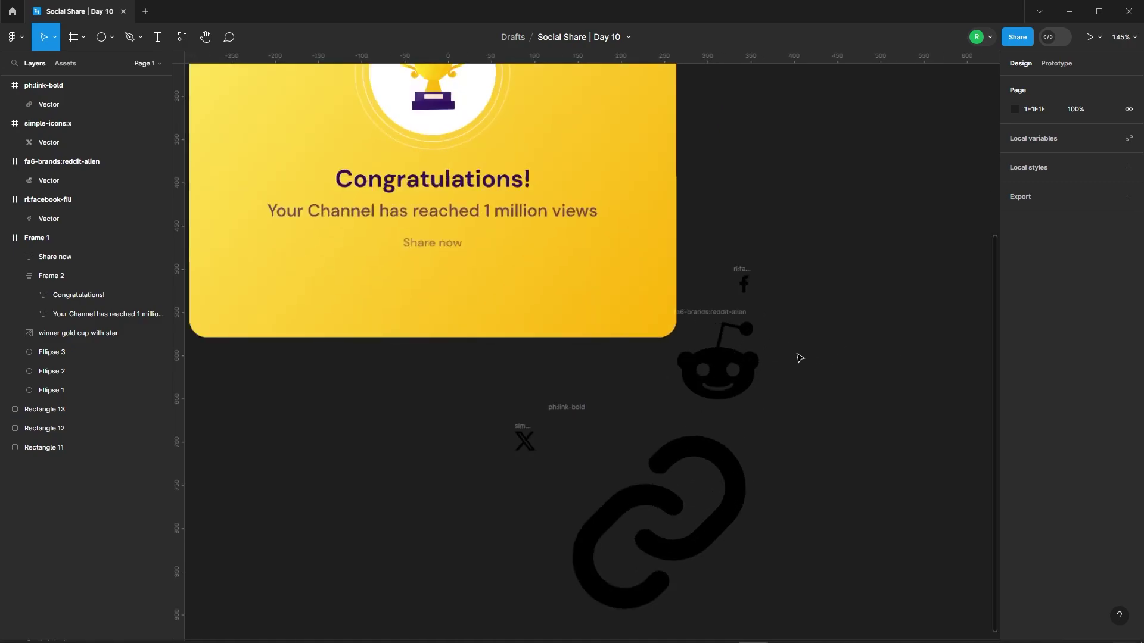
pyautogui.scroll(2, 638, 268)
pyautogui.scroll(-1, 820, 383)
pyautogui.scroll(2, 388, 226)
pyautogui.scroll(-2, 388, 226)
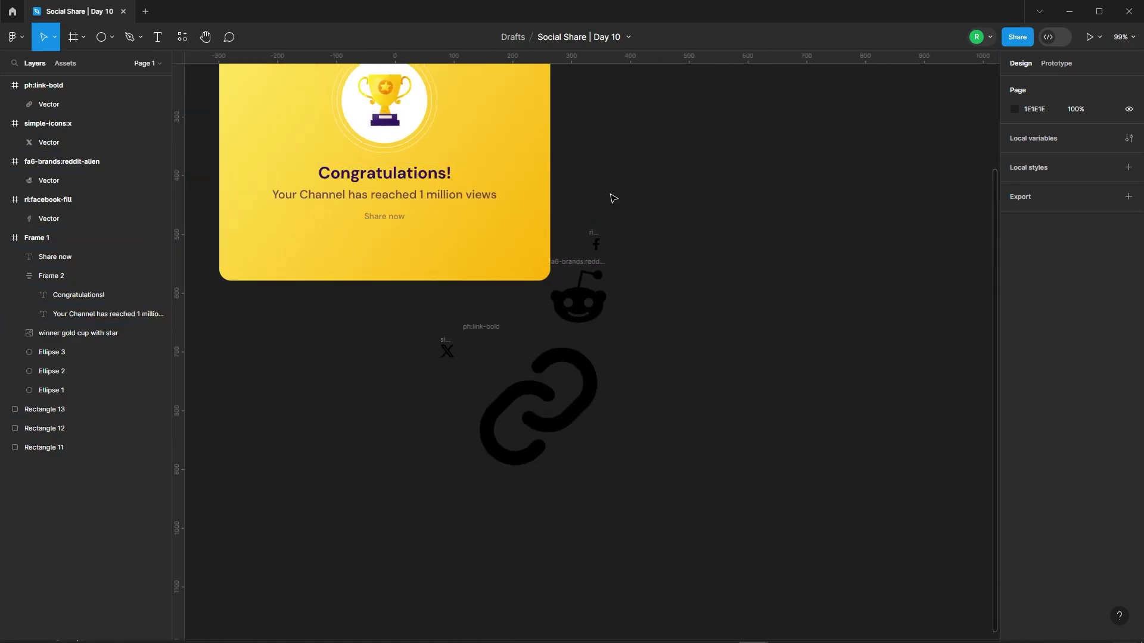
pyautogui.click(111, 37)
pyautogui.click(65, 90)
# Draw a 51 px-tall rectangle below Share now, fill it white FFFFFF and centre it
pyautogui.scroll(1, 268, 239)
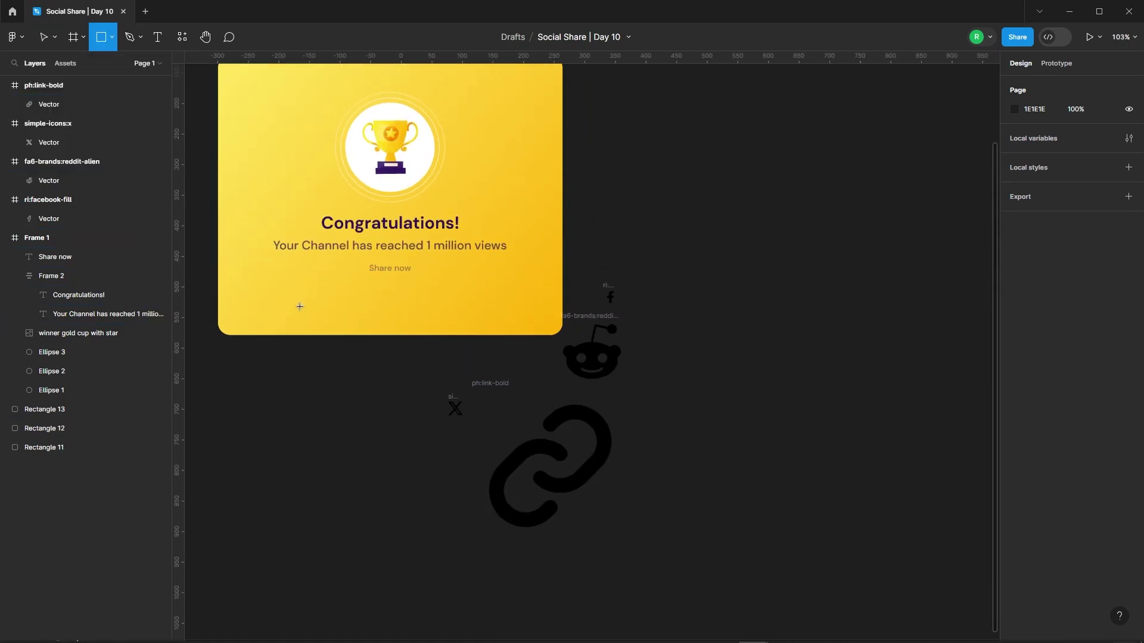
pyautogui.moveTo(283, 290); pyautogui.dragTo(441, 305)
pyautogui.write('290')
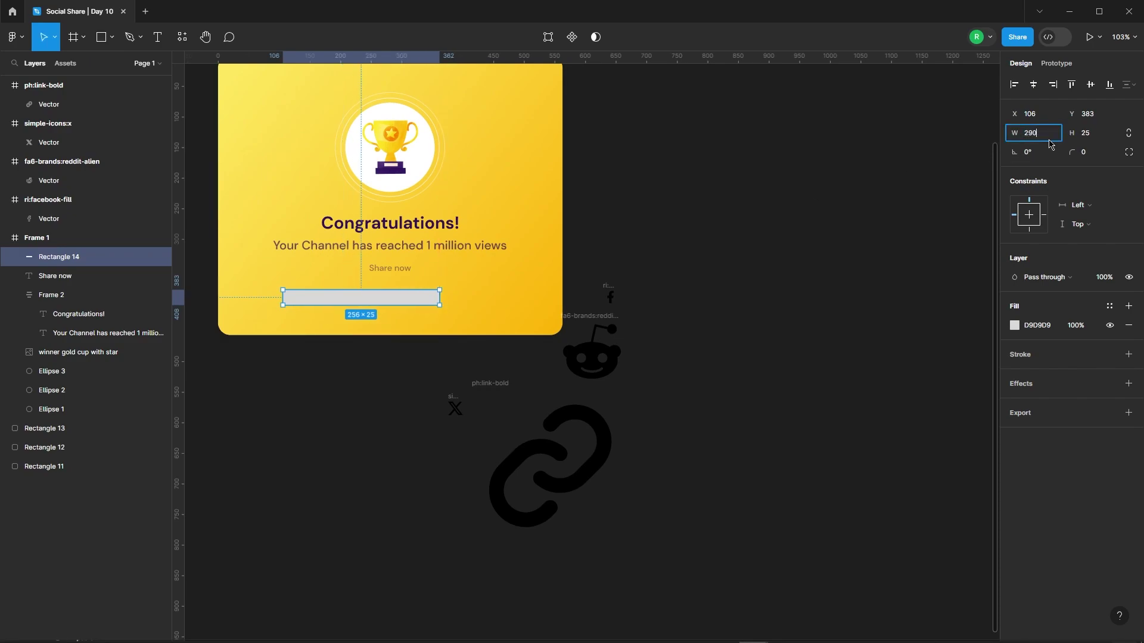
pyautogui.write('51')
pyautogui.press('Return')
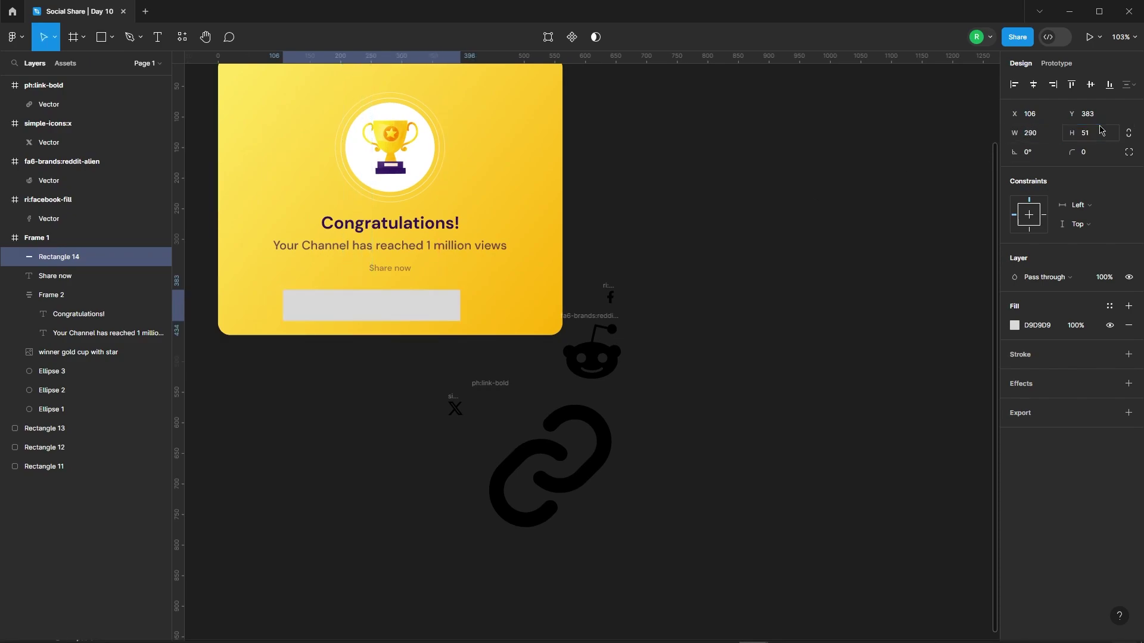
pyautogui.click(1016, 327)
pyautogui.write('FFFFFF')
pyautogui.press('Escape')
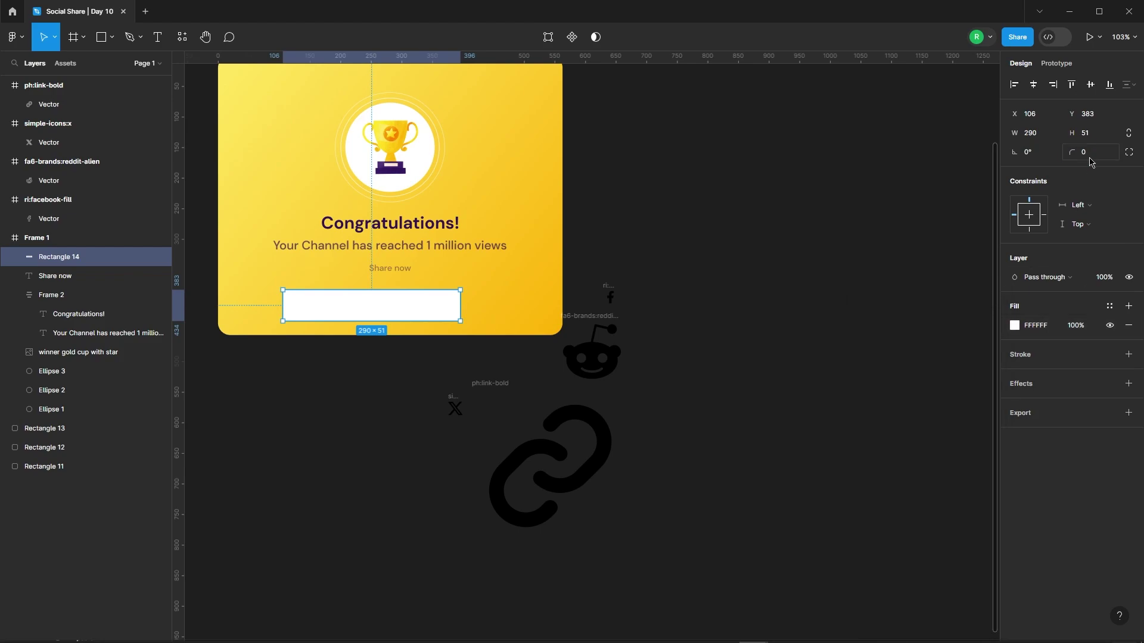
pyautogui.write('50')
pyautogui.click(1033, 84)
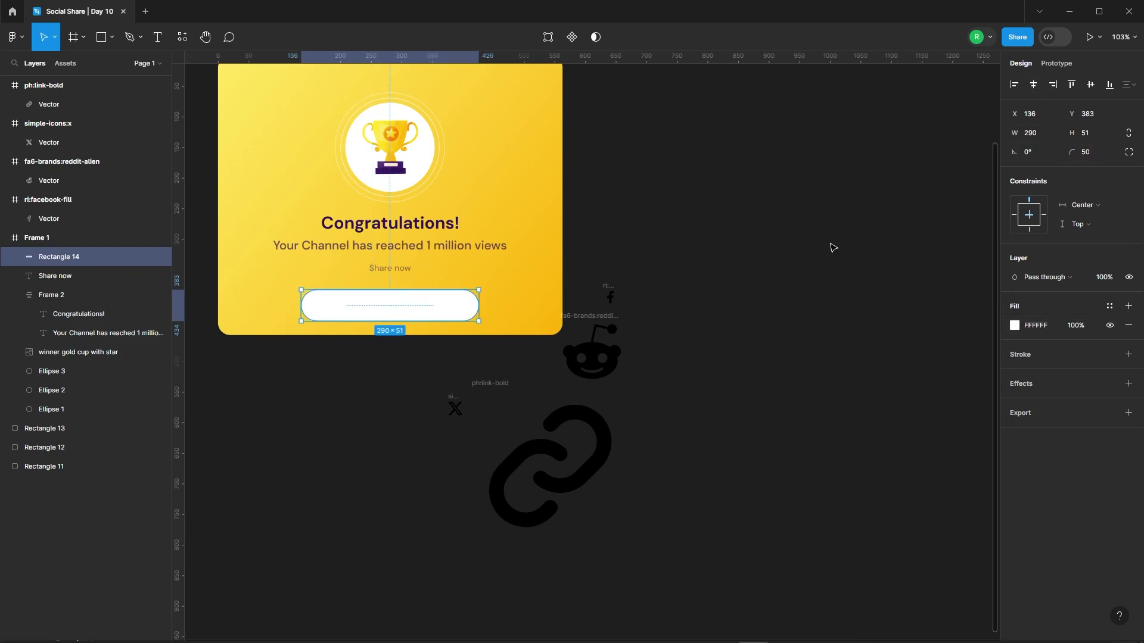
# Move the pill up so it sits just beneath 'Share now'
pyautogui.click(830, 248)
pyautogui.scroll(5, 357, 280)
pyautogui.click(416, 342)
pyautogui.moveTo(464, 356); pyautogui.dragTo(460, 324)
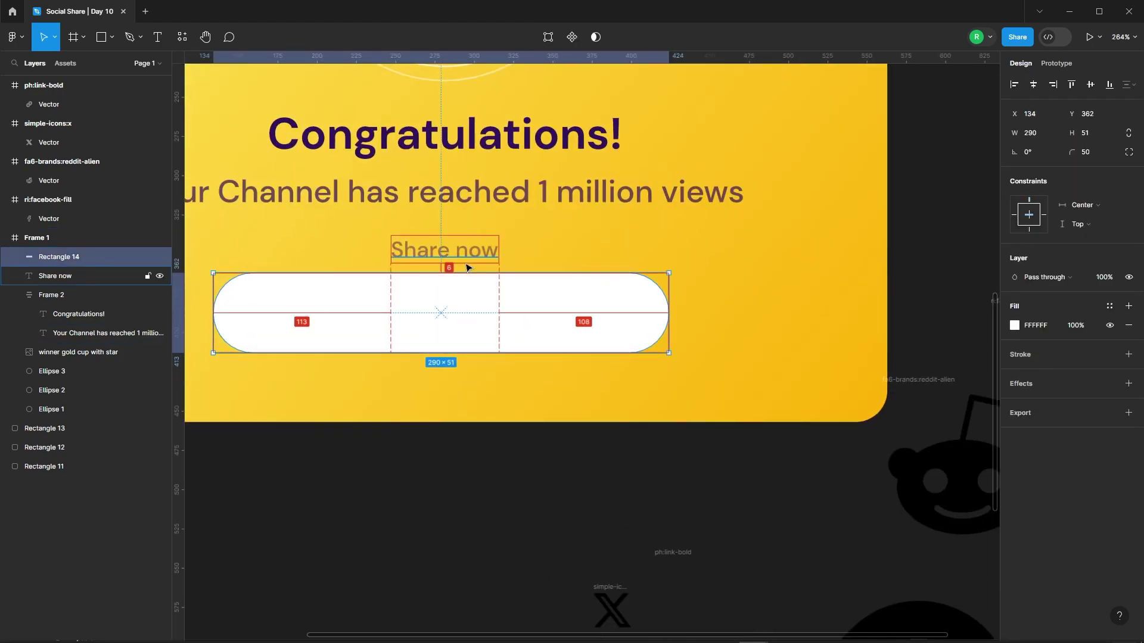
pyautogui.press('Right')
pyautogui.press('Right')
pyautogui.press('Down')
pyautogui.press('Down')
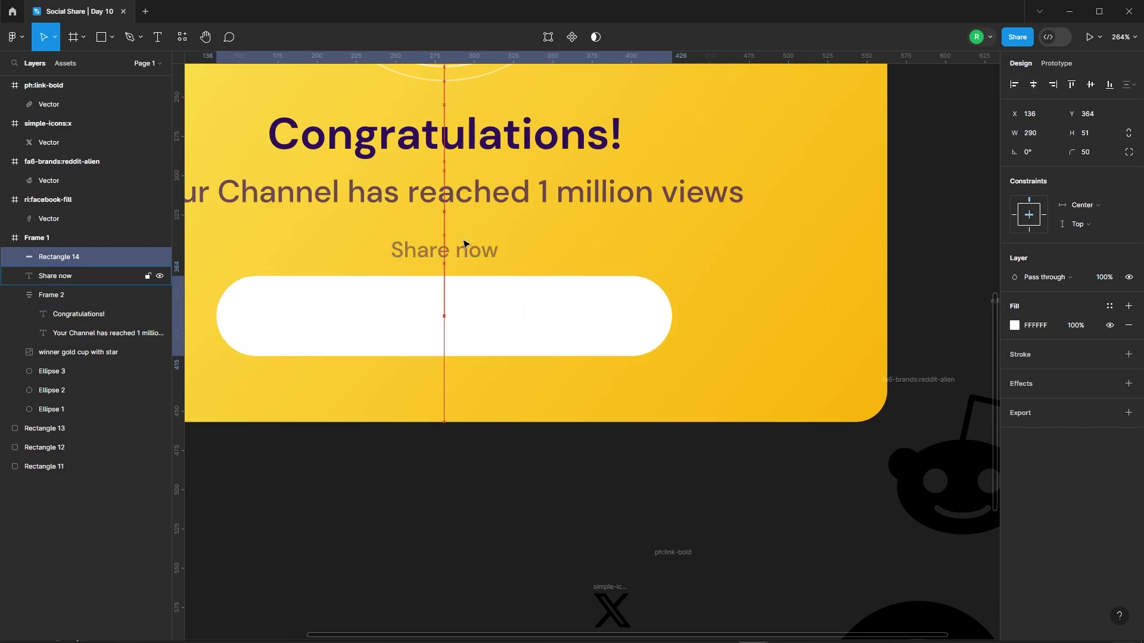
# Add a white outline to the pill and lower its fill opacity to 10%
pyautogui.click(1128, 354)
pyautogui.click(1014, 373)
pyautogui.click(899, 360)
pyautogui.hotkey('ctrl', 'z')
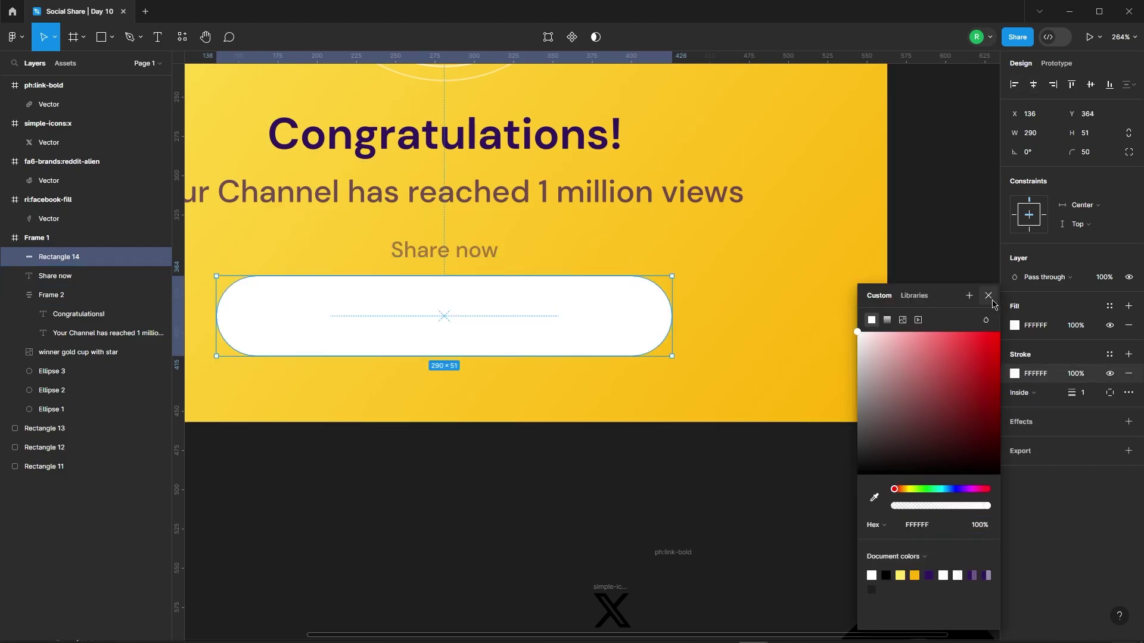
pyautogui.click(1074, 325)
pyautogui.write('0')
pyautogui.press('Return')
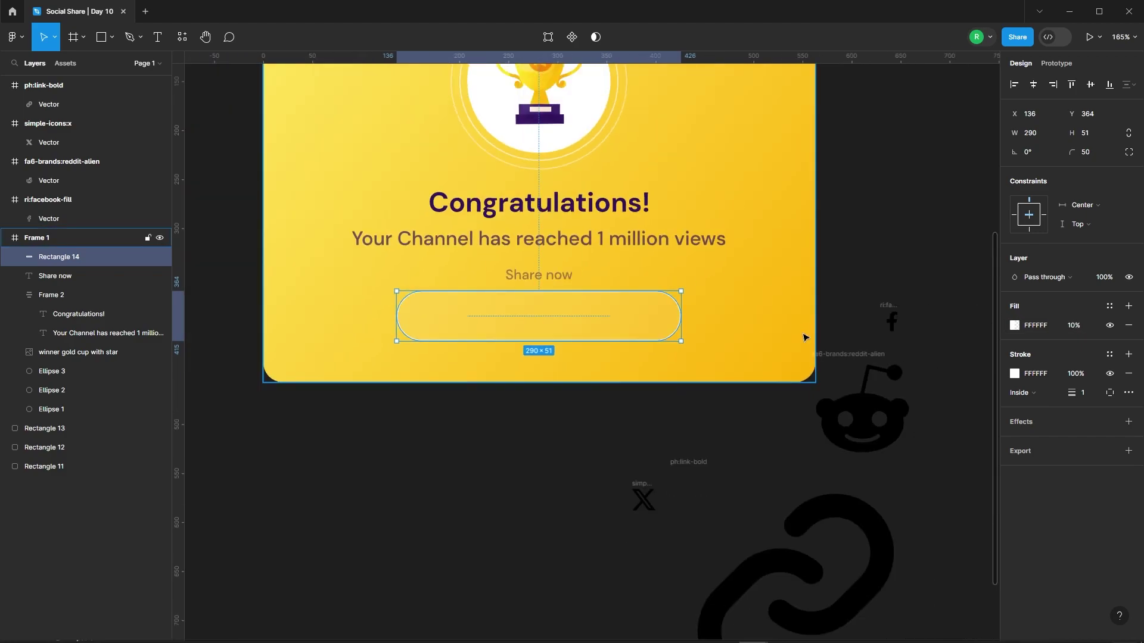
pyautogui.scroll(-5, 804, 332)
# Draw a 26×26 circle at the pill's left end
pyautogui.press('Escape')
pyautogui.click(112, 36)
pyautogui.click(66, 107)
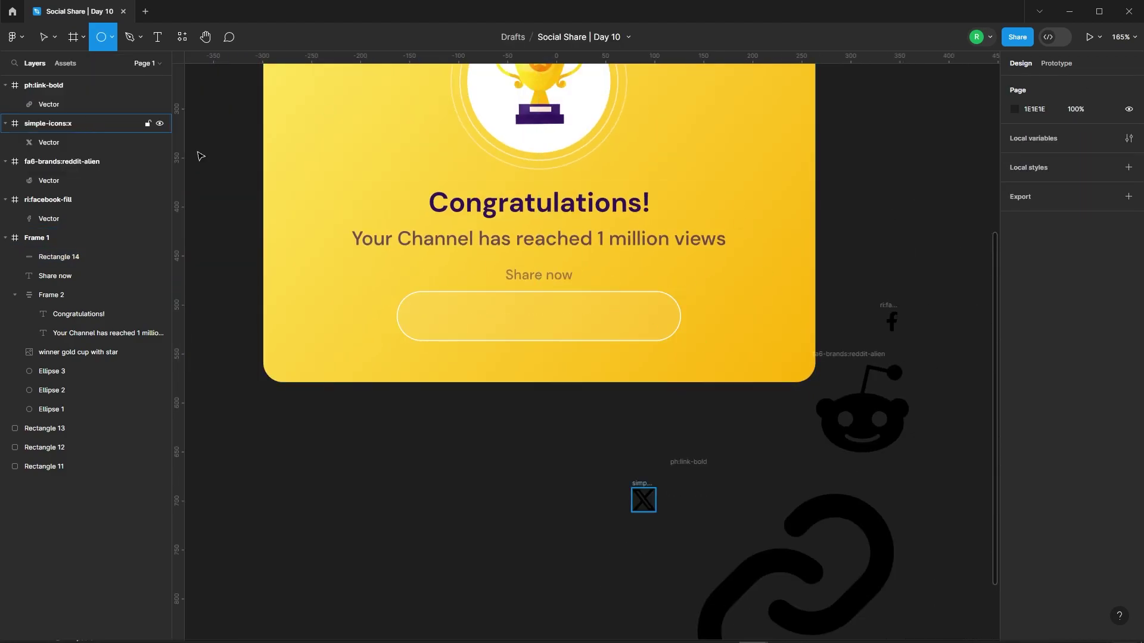
pyautogui.scroll(3, 378, 277)
pyautogui.moveTo(470, 319); pyautogui.dragTo(524, 372)
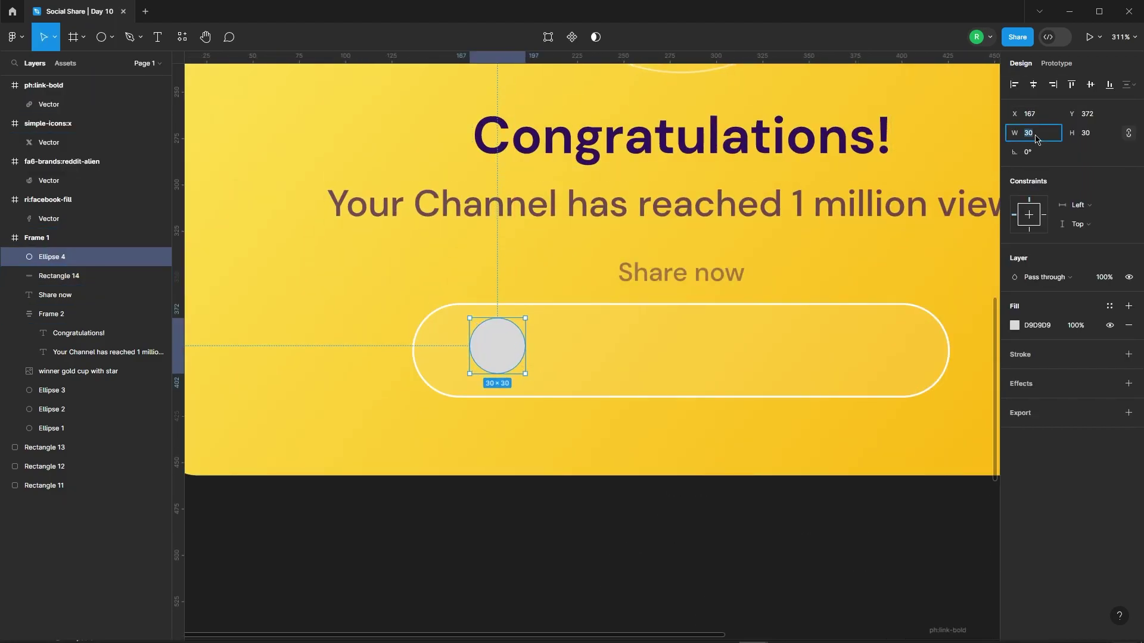
pyautogui.press('Return')
# Fill the circle with the dark purple 30155B sampled from the canvas
pyautogui.scroll(2, 559, 214)
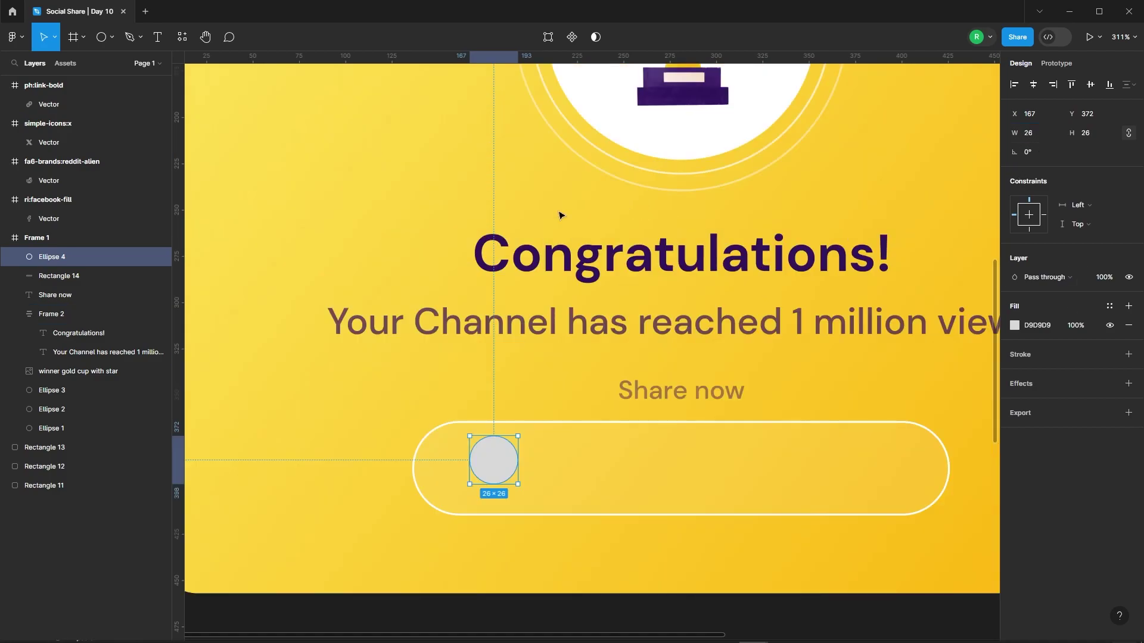
pyautogui.click(1015, 326)
pyautogui.scroll(-5, 793, 430)
pyautogui.click(871, 503)
pyautogui.scroll(3, 834, 238)
pyautogui.click(715, 153)
pyautogui.scroll(-3, 715, 179)
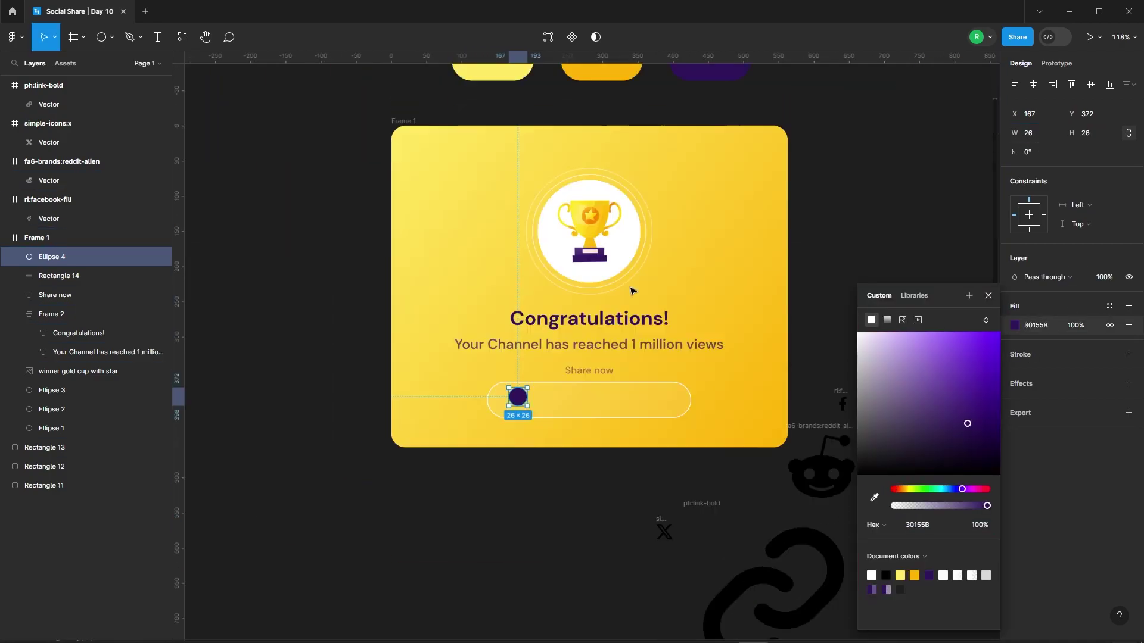
pyautogui.keyDown('ctrl'); pyautogui.scroll(3, 596, 268); pyautogui.keyUp('ctrl')
pyautogui.click(988, 303)
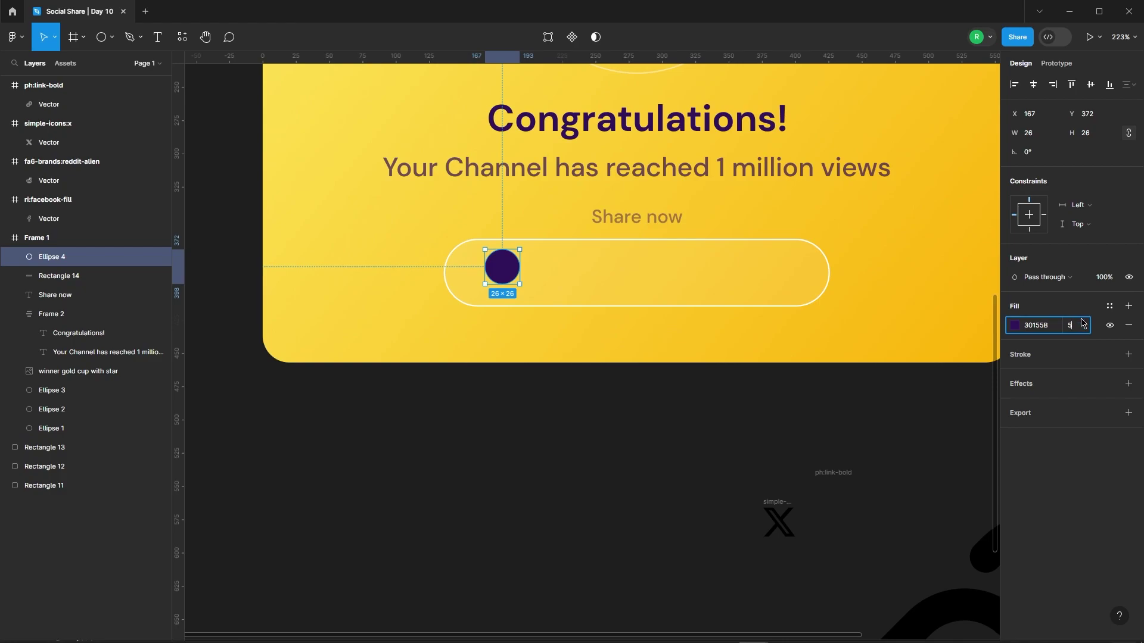
# Centre the circle vertically in the pill and move the Facebook icon into the pill
pyautogui.scroll(3, 482, 248)
pyautogui.moveTo(523, 287); pyautogui.dragTo(521, 299)
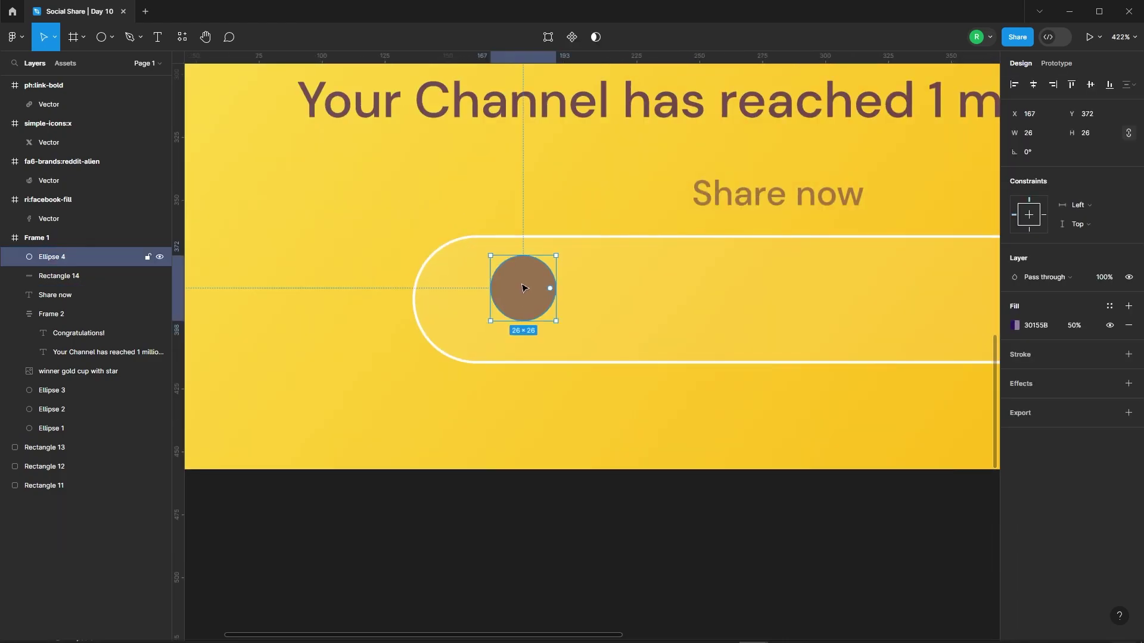
pyautogui.scroll(-3, 460, 249)
pyautogui.scroll(-2, 542, 340)
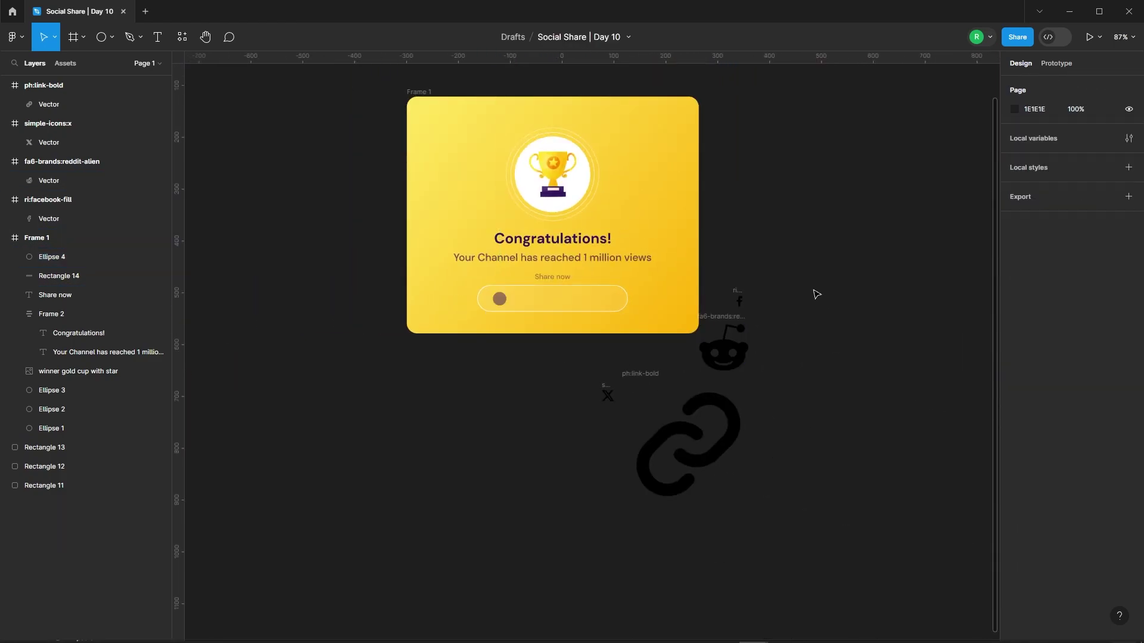
pyautogui.moveTo(736, 296); pyautogui.dragTo(512, 296)
# Shrink the Facebook icon onto the purple circle and make its glyph white FFFFFF
pyautogui.scroll(5, 506, 286)
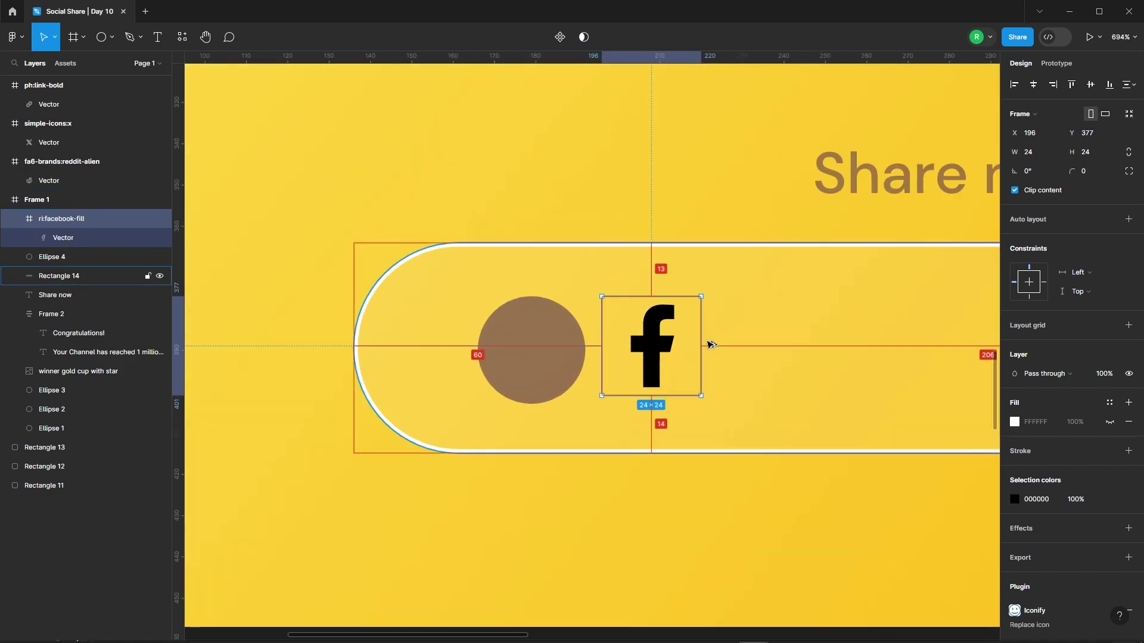
pyautogui.moveTo(702, 346); pyautogui.dragTo(541, 353)
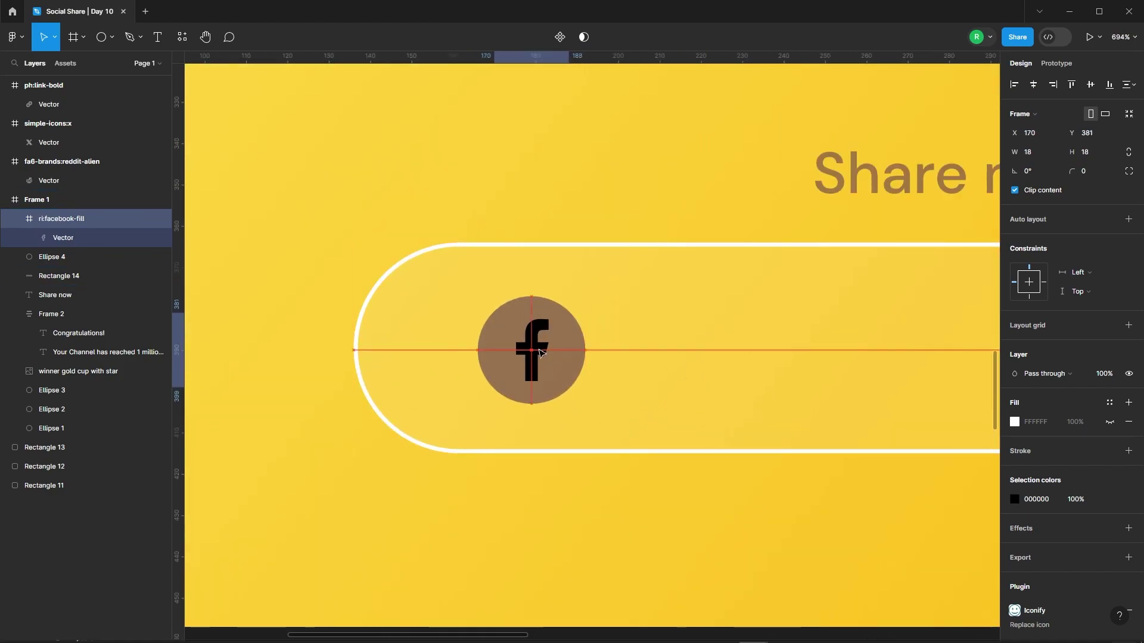
pyautogui.click(1014, 499)
pyautogui.moveTo(894, 387); pyautogui.dragTo(276, 236)
pyautogui.scroll(-5, 276, 236)
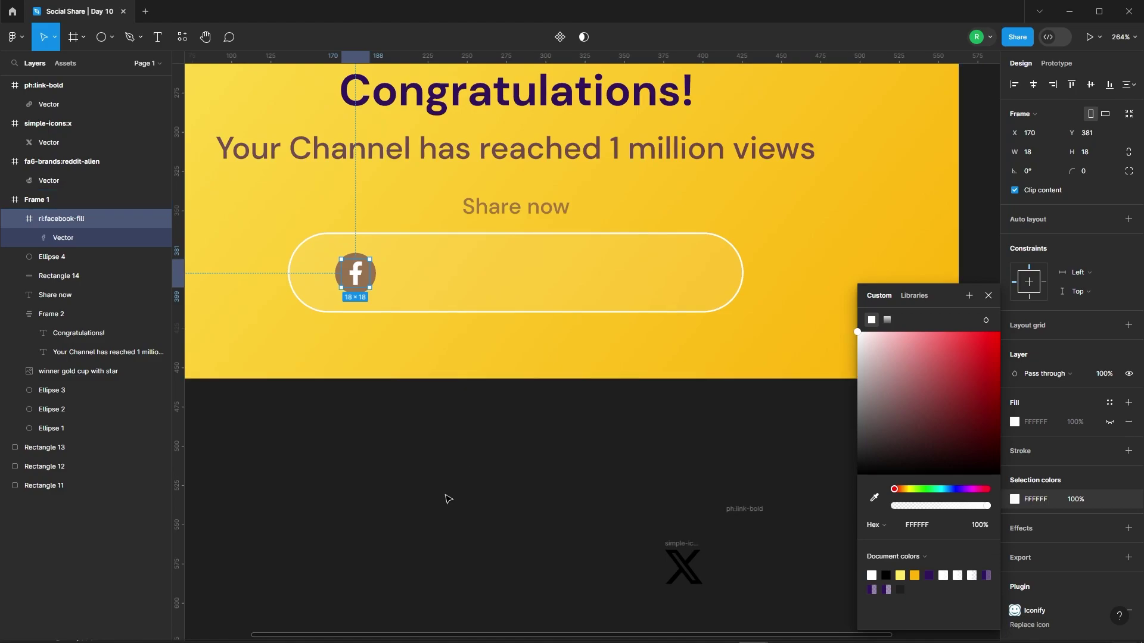
pyautogui.click(447, 501)
# Duplicate the circle across the pill to make four evenly spaced circles
pyautogui.scroll(3, 352, 269)
pyautogui.moveTo(375, 273); pyautogui.dragTo(700, 266)
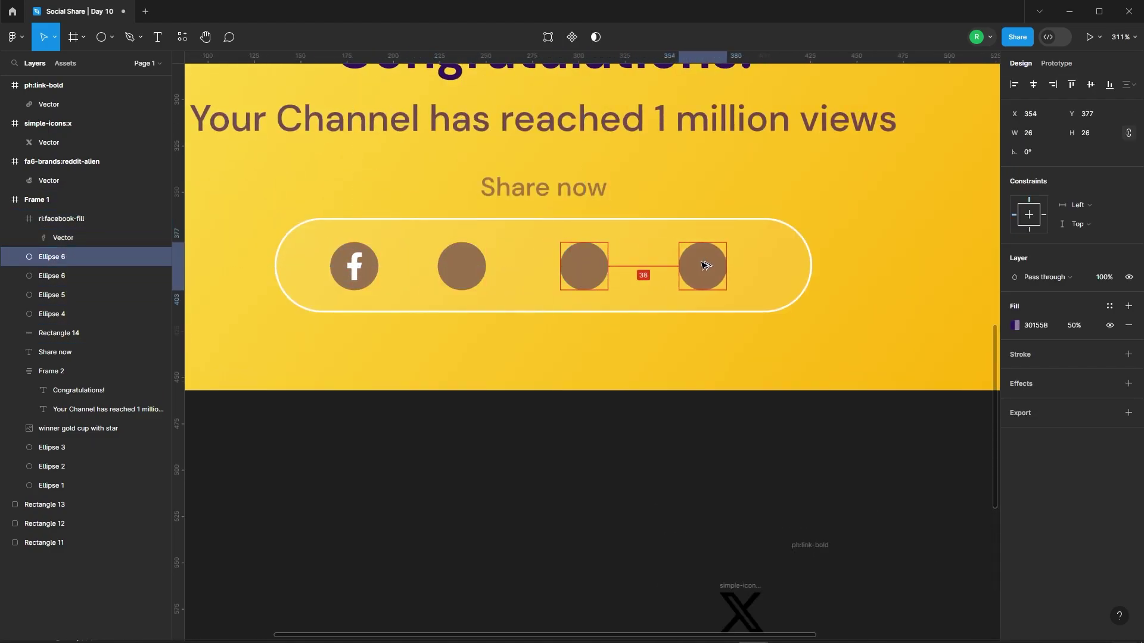
pyautogui.click(690, 495)
pyautogui.scroll(-3, 653, 434)
pyautogui.click(612, 427)
# Place the X icon in the third circle, shrunk and centred
pyautogui.moveTo(612, 426); pyautogui.dragTo(518, 258)
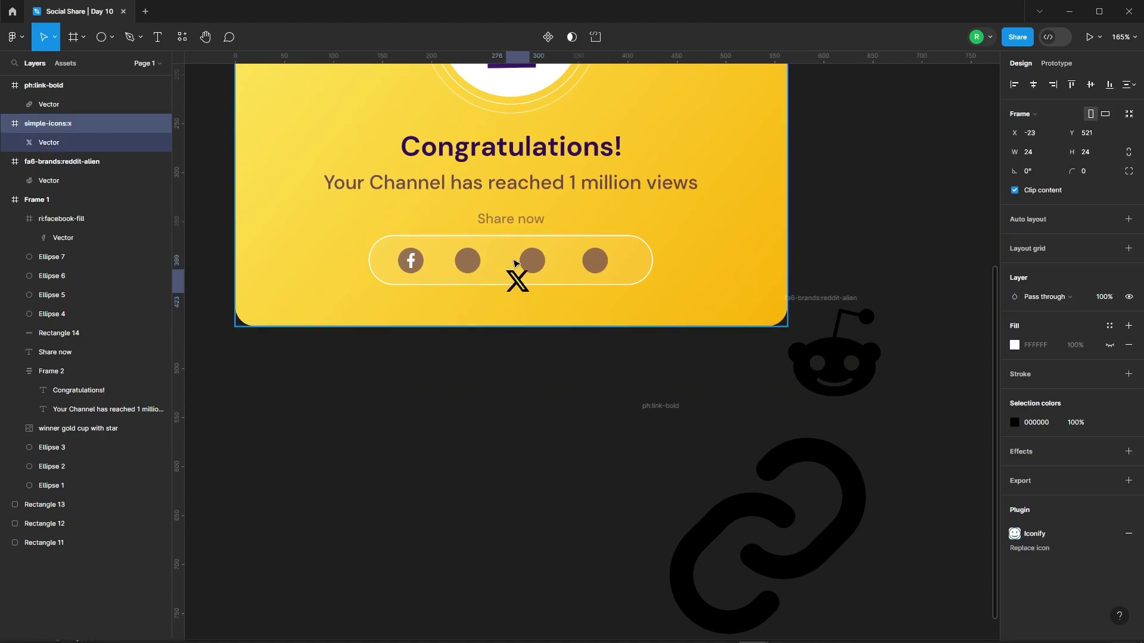
pyautogui.scroll(5, 525, 268)
pyautogui.scroll(5, 530, 310)
pyautogui.moveTo(606, 317)
pyautogui.mouseDown()
pyautogui.moveTo(518, 312)
pyautogui.moveTo(537, 291)
pyautogui.mouseUp()
pyautogui.scroll(-10, 555, 224)
# Bring the link icon onto the card and resize it to 14×14
pyautogui.moveTo(670, 323)
pyautogui.mouseDown()
pyautogui.moveTo(683, 317)
pyautogui.moveTo(600, 290)
pyautogui.moveTo(614, 195)
pyautogui.moveTo(598, 204)
pyautogui.moveTo(581, 341)
pyautogui.mouseUp()
pyautogui.scroll(5, 623, 197)
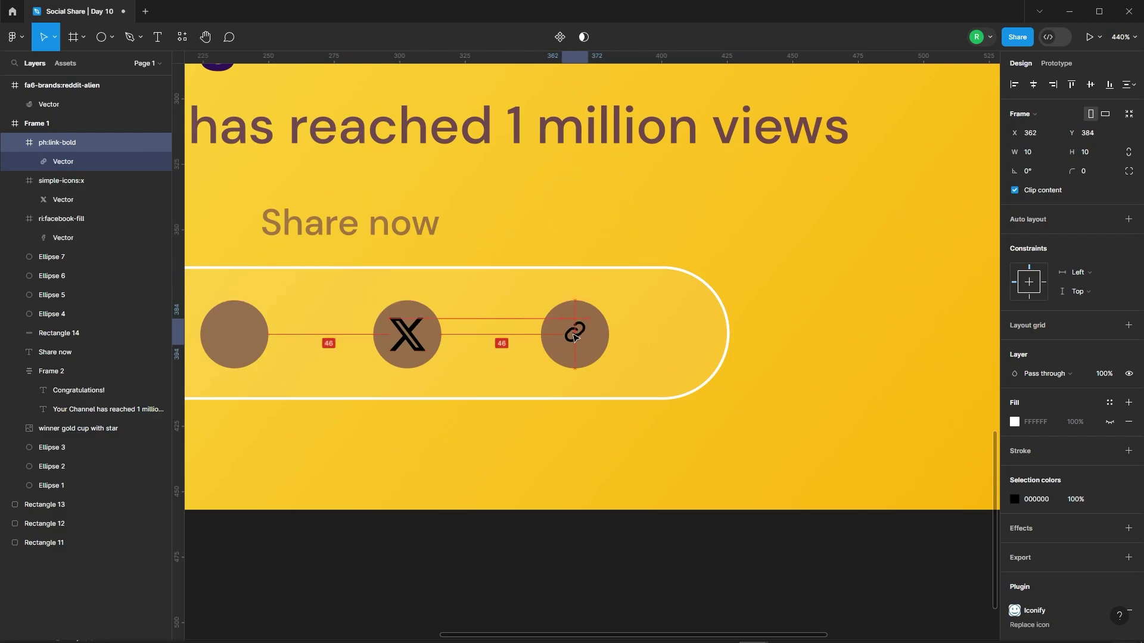
pyautogui.scroll(5, 575, 339)
pyautogui.moveTo(606, 281); pyautogui.dragTo(623, 264)
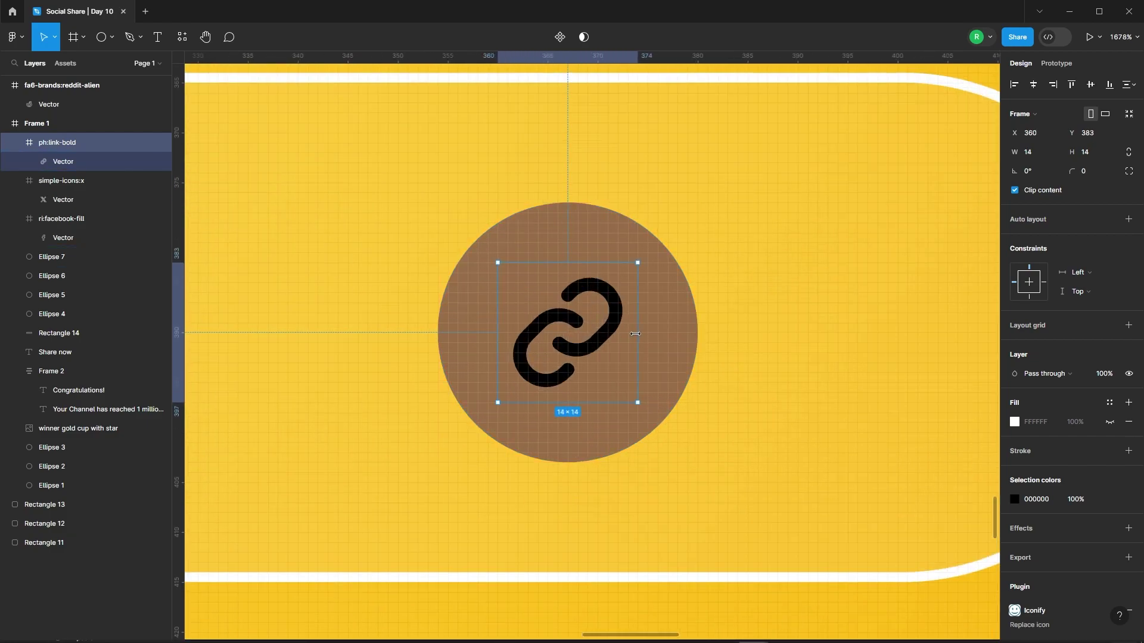
pyautogui.scroll(-5, 590, 190)
pyautogui.scroll(-5, 817, 334)
# Shrink the Reddit icon and centre it in the second circle
pyautogui.moveTo(918, 334); pyautogui.dragTo(387, 206)
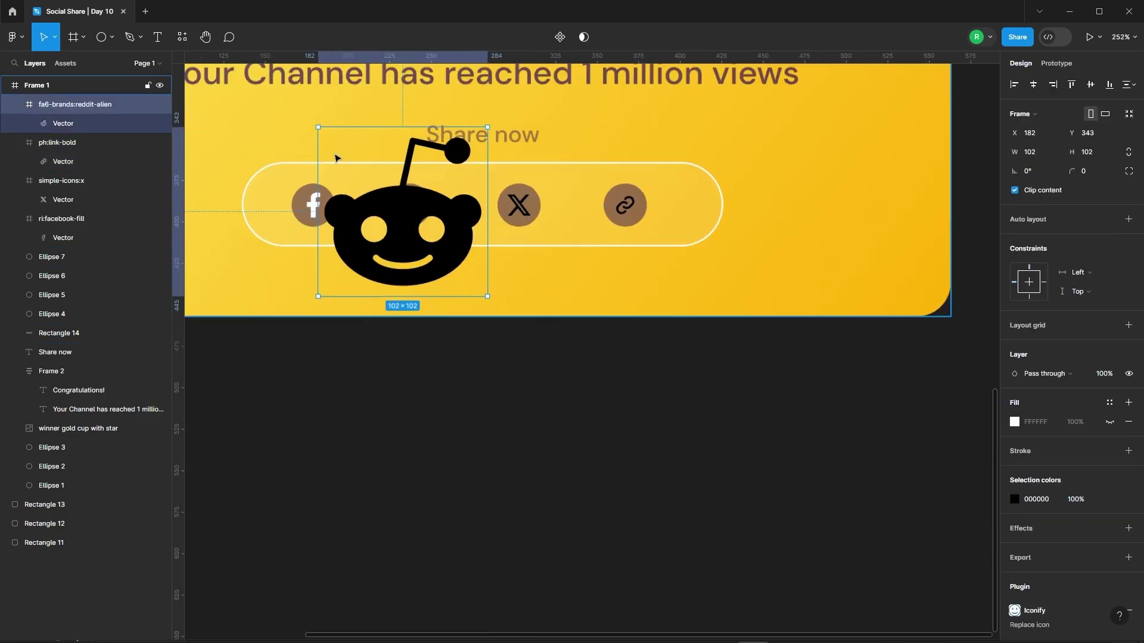
pyautogui.scroll(5, 588, 216)
pyautogui.moveTo(588, 216)
pyautogui.mouseDown()
pyautogui.moveTo(475, 241)
pyautogui.moveTo(464, 441)
pyautogui.mouseUp()
pyautogui.moveTo(460, 397); pyautogui.dragTo(443, 210)
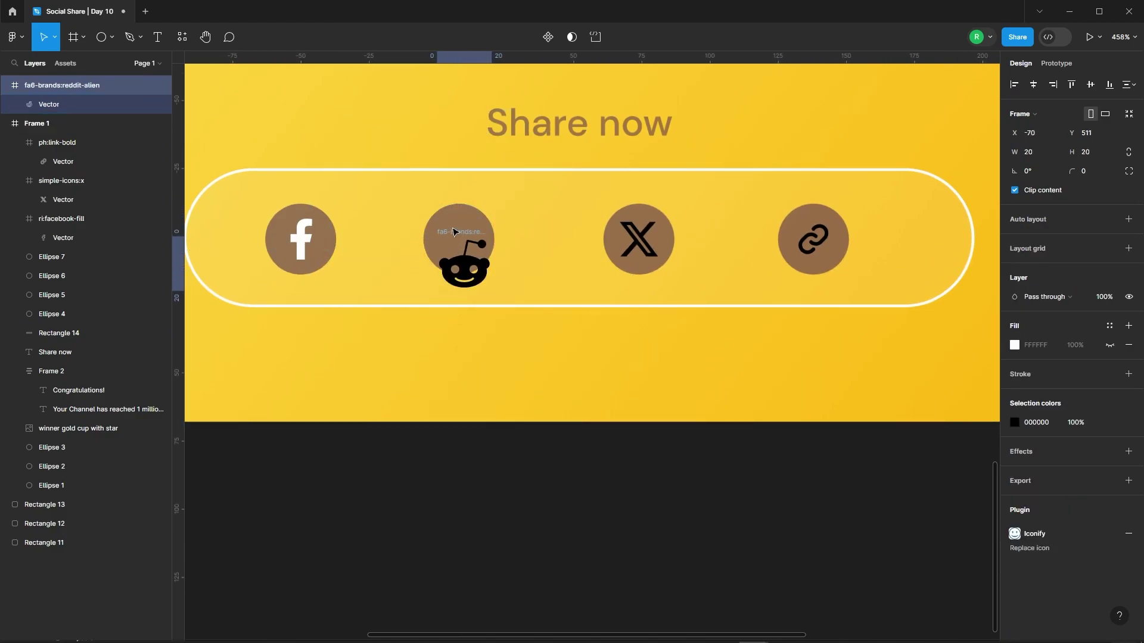
pyautogui.scroll(5, 443, 210)
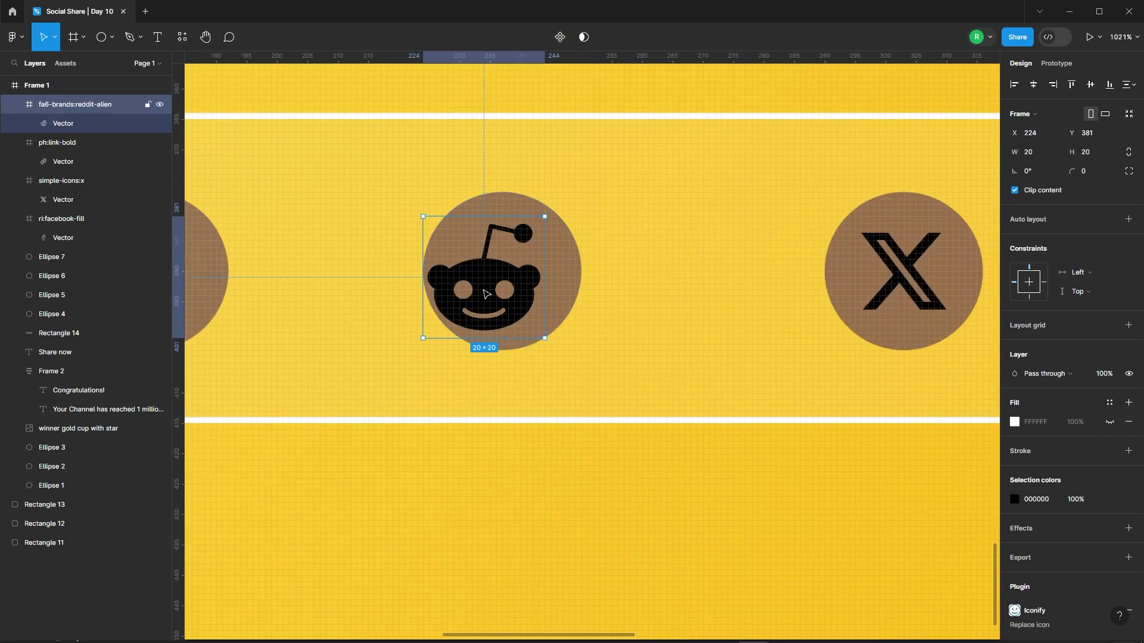
pyautogui.moveTo(554, 276)
pyautogui.mouseDown()
pyautogui.moveTo(572, 270)
pyautogui.moveTo(547, 277)
pyautogui.mouseUp()
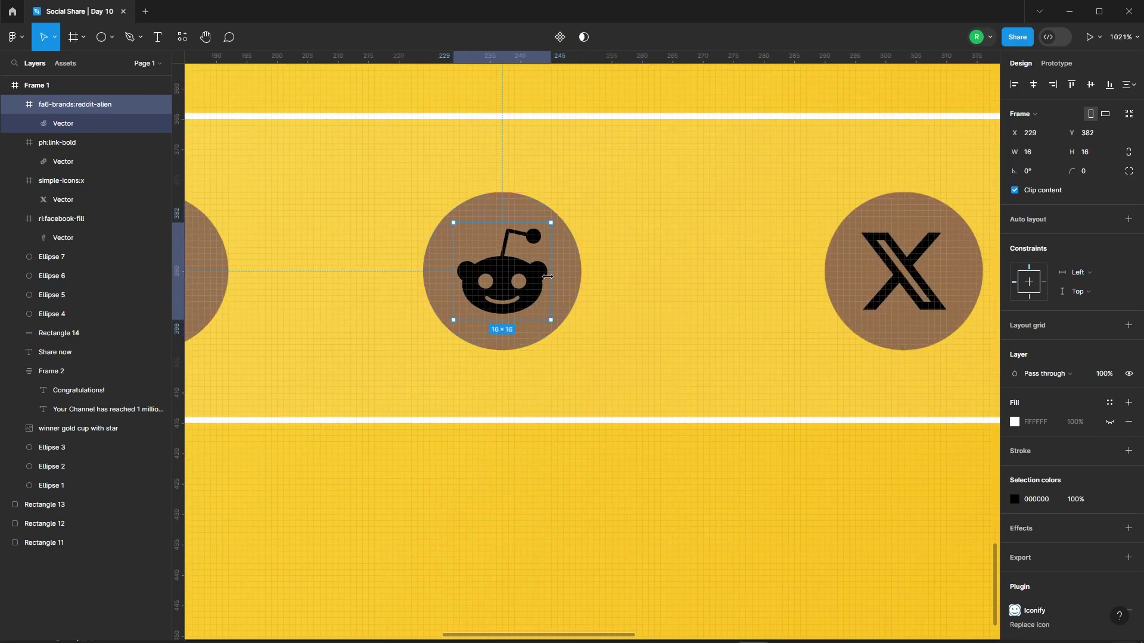
pyautogui.scroll(-3, 472, 227)
# Make the Reddit, X and link icons white
pyautogui.keyDown('shift'); pyautogui.click(711, 248); pyautogui.keyUp('shift')
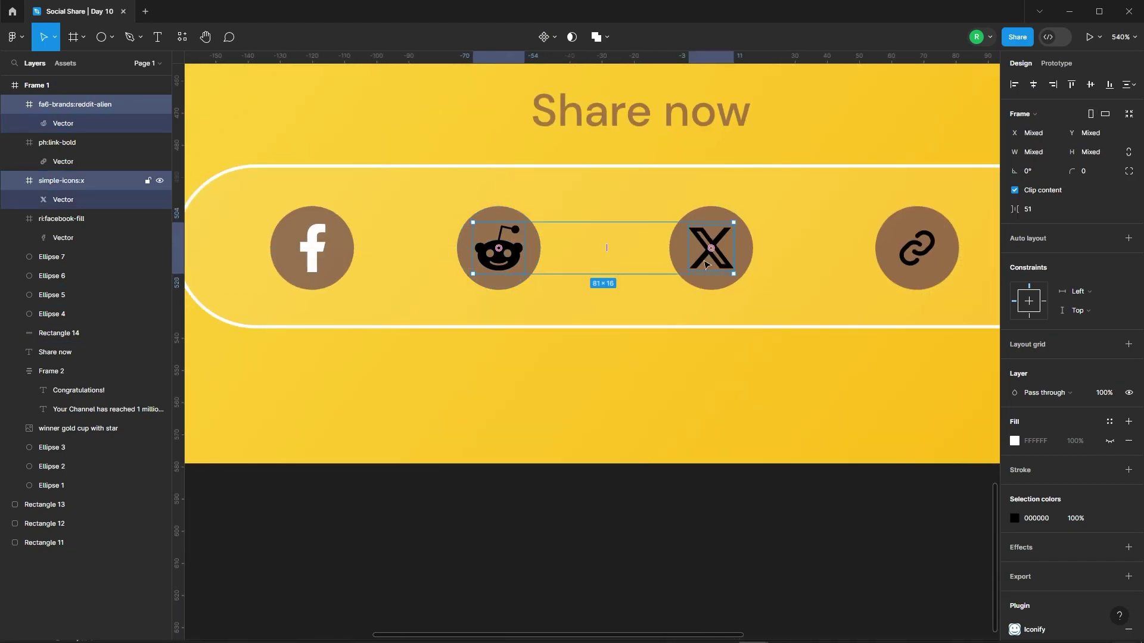
pyautogui.keyDown('shift'); pyautogui.click(903, 263); pyautogui.keyUp('shift')
pyautogui.click(1014, 518)
pyautogui.click(871, 577)
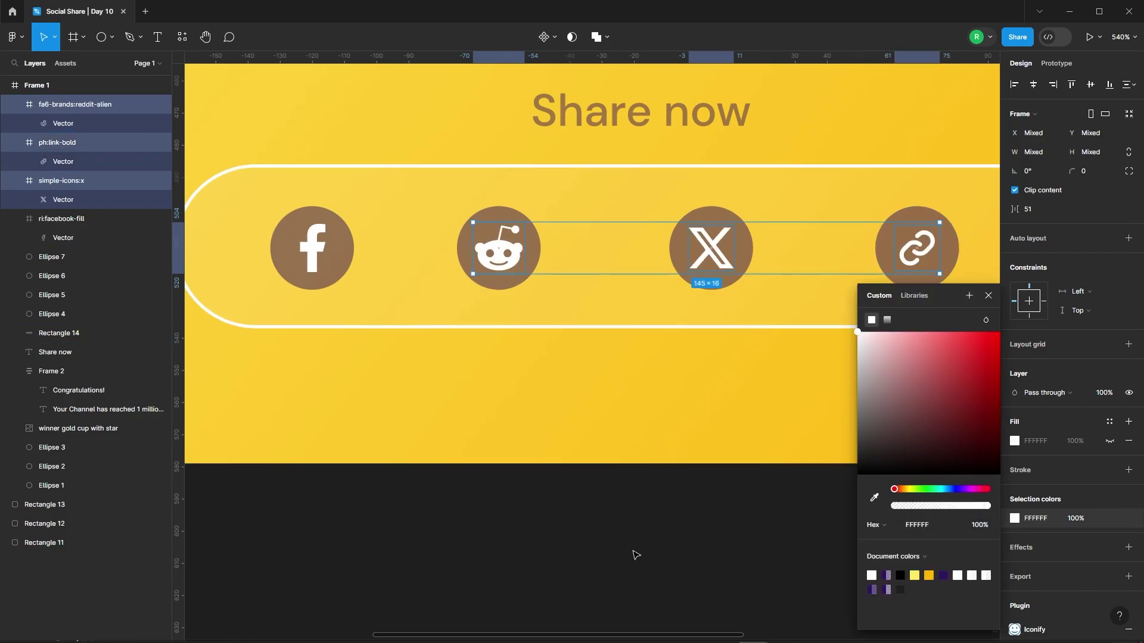
pyautogui.click(636, 575)
# Group the Facebook and Reddit icons each with its circle
pyautogui.click(350, 258)
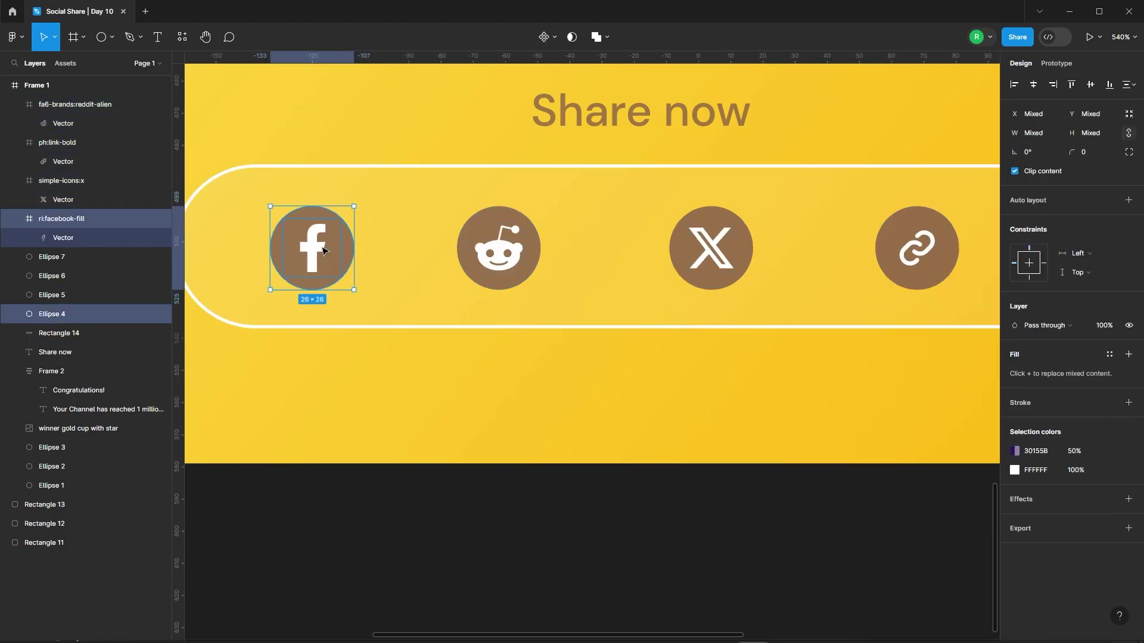
pyautogui.rightClick(323, 251)
pyautogui.click(357, 373)
pyautogui.click(500, 251)
pyautogui.keyDown('shift'); pyautogui.click(461, 257); pyautogui.keyUp('shift')
pyautogui.rightClick(461, 257)
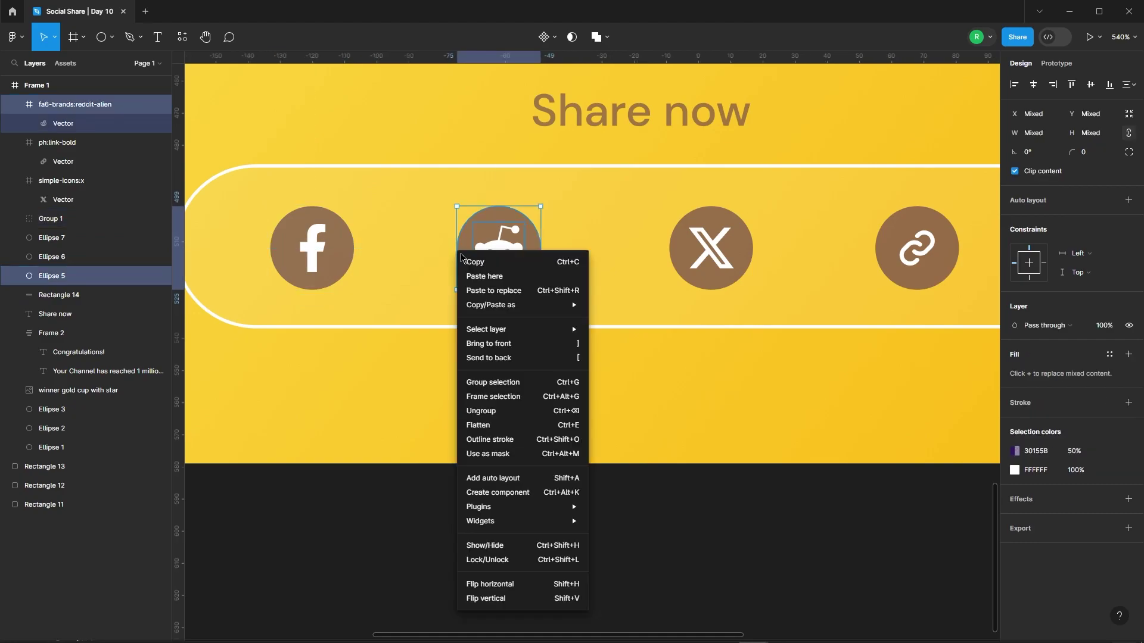
pyautogui.click(490, 382)
# Group the X and link icons each with its circle
pyautogui.click(711, 248)
pyautogui.rightClick(681, 252)
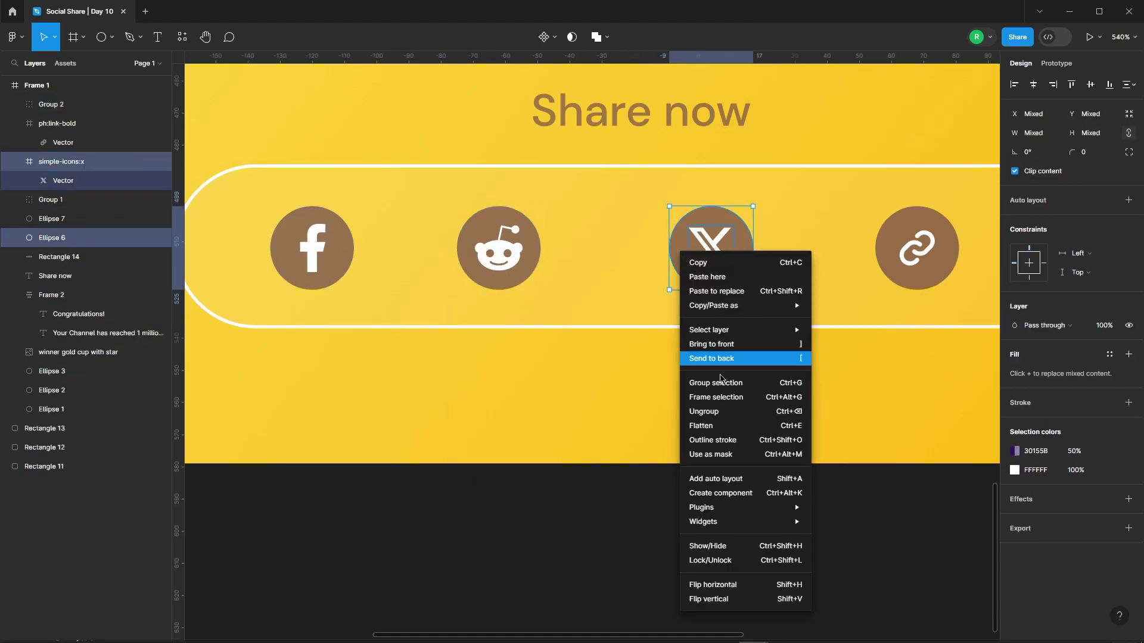
pyautogui.click(716, 382)
pyautogui.click(917, 248)
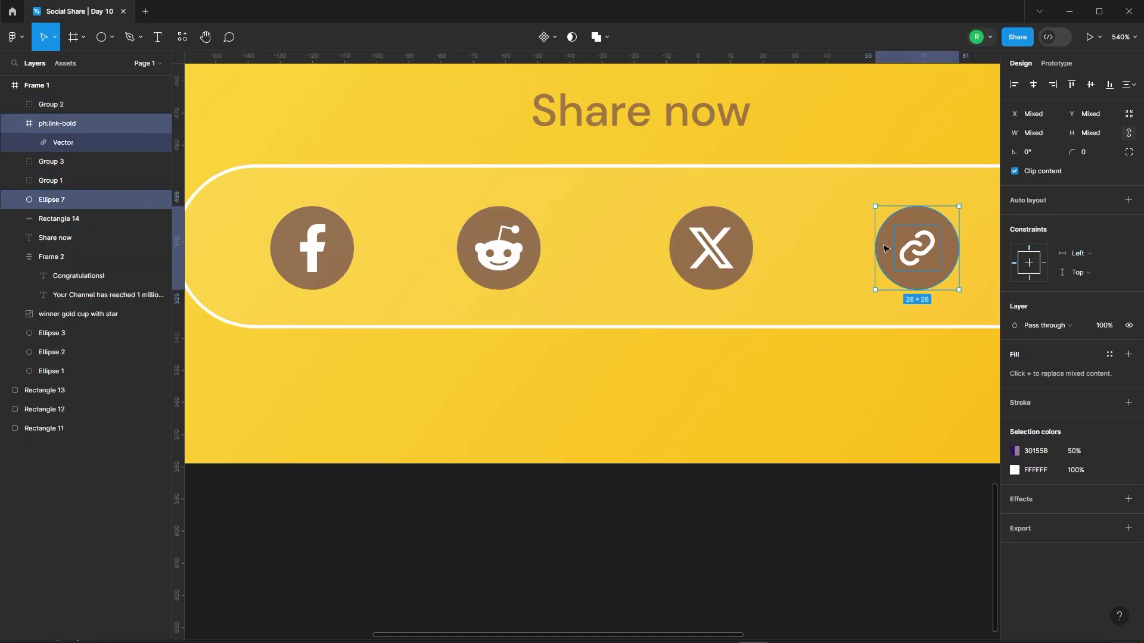
pyautogui.rightClick(884, 248)
pyautogui.click(882, 370)
# Select all four icon groups together
pyautogui.scroll(-5, 606, 319)
pyautogui.click(606, 320)
pyautogui.click(456, 208)
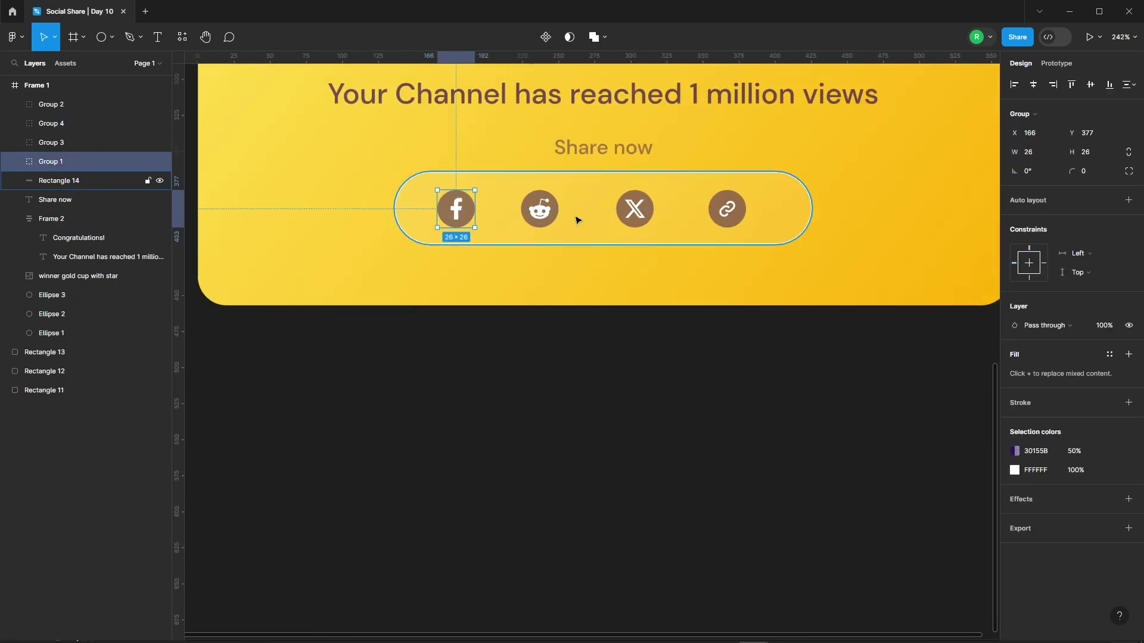
pyautogui.keyDown('shift'); pyautogui.click(539, 208); pyautogui.keyUp('shift')
pyautogui.keyDown('shift'); pyautogui.click(635, 209); pyautogui.keyUp('shift')
pyautogui.keyDown('shift'); pyautogui.click(728, 210); pyautogui.keyUp('shift')
# Tidy up the four icon groups into an auto-layout row with gap 40, centred horizontally
pyautogui.hotkey('ctrl', 'alt', 't')
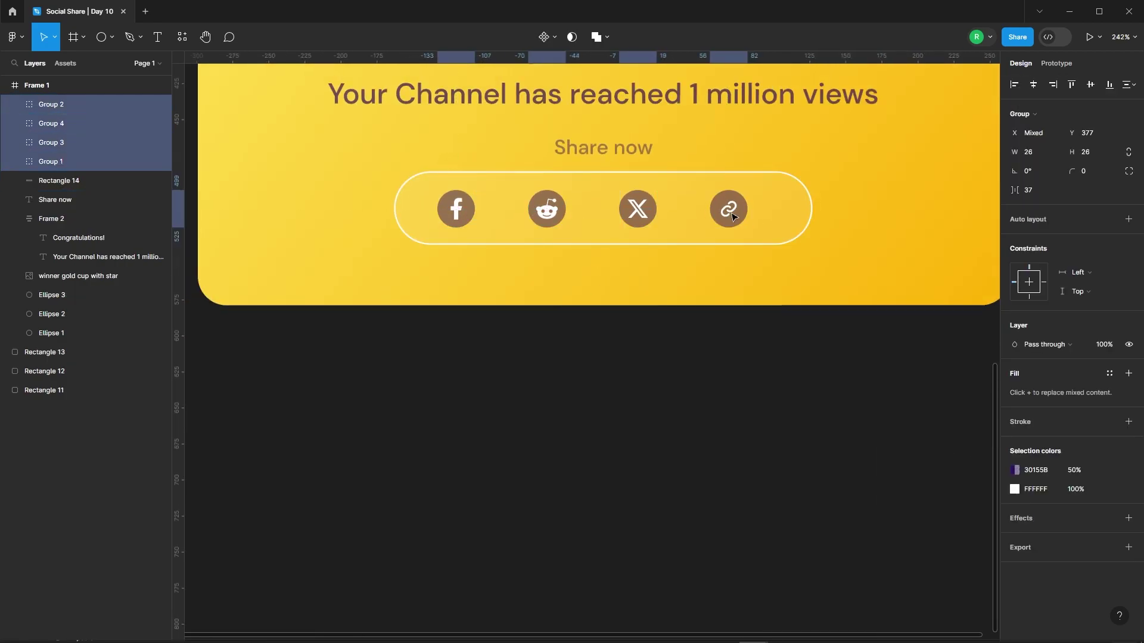
pyautogui.rightClick(732, 214)
pyautogui.click(759, 427)
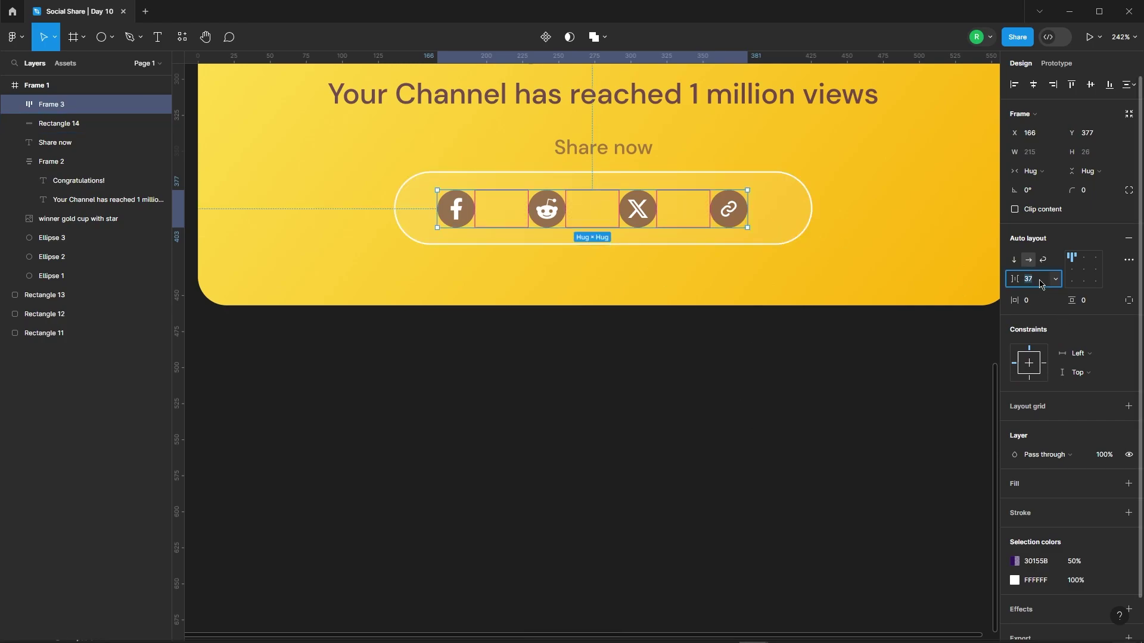
pyautogui.write('0')
pyautogui.press('Return')
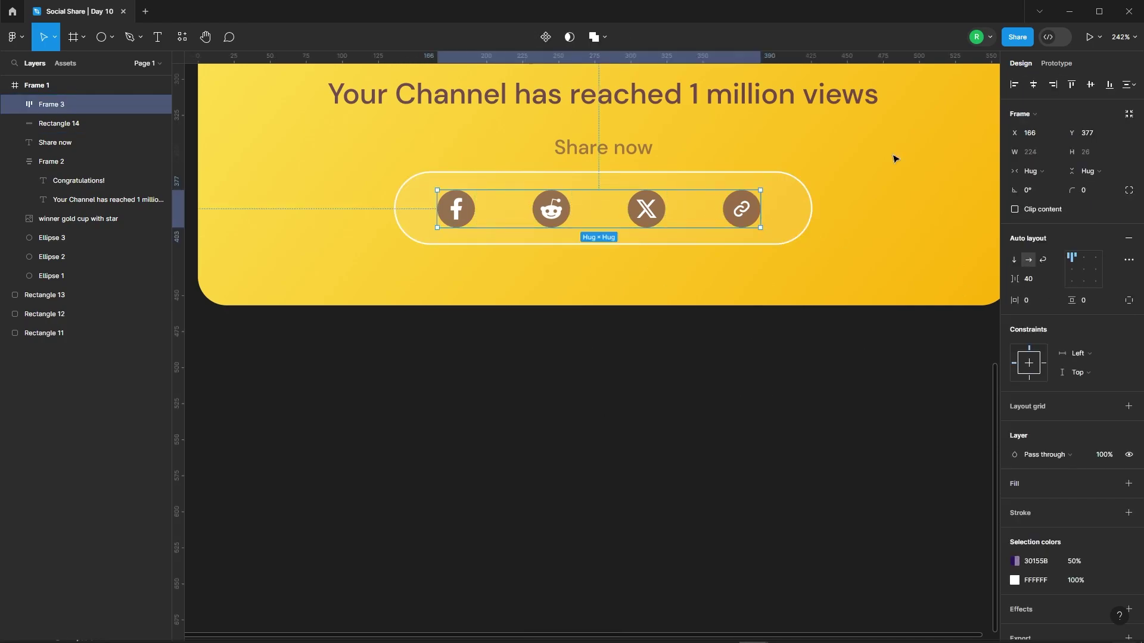
pyautogui.click(1033, 85)
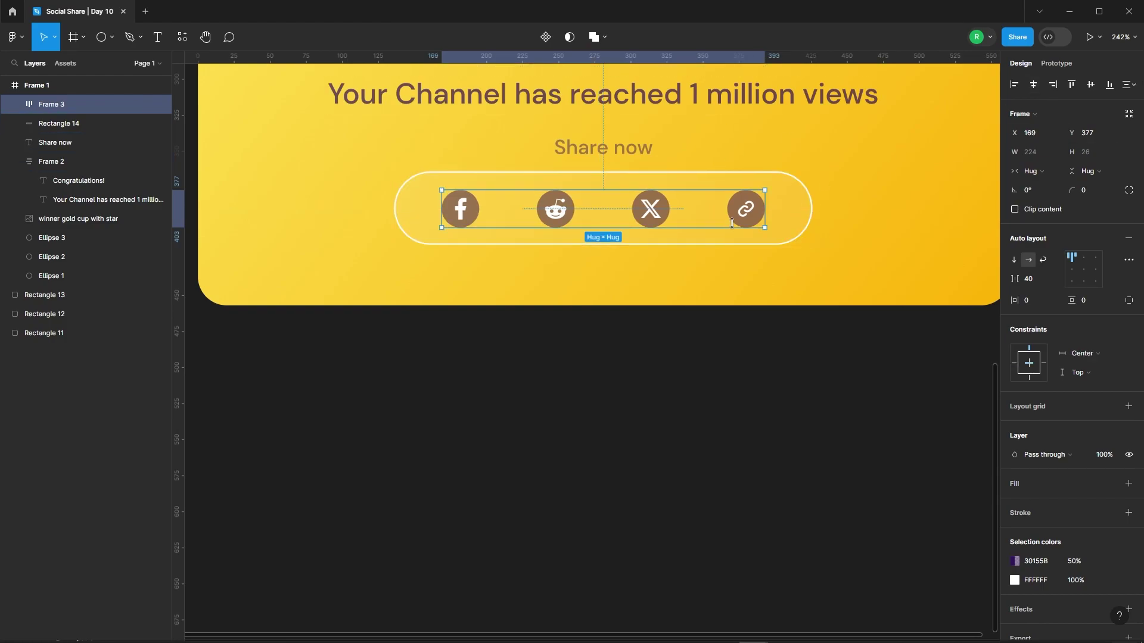
pyautogui.keyDown('ctrl'); pyautogui.scroll(-5, 718, 384); pyautogui.keyUp('ctrl')
# Nudge all the card's content up 10 px
pyautogui.moveTo(379, 181); pyautogui.dragTo(769, 438)
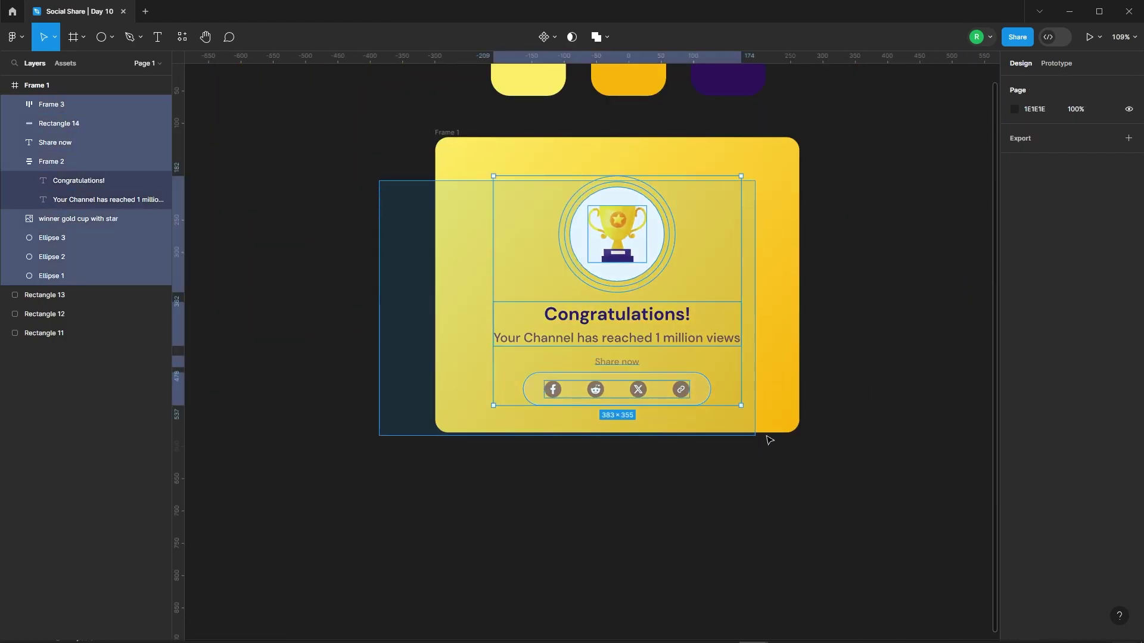
pyautogui.hotkey('shift', 'Up')
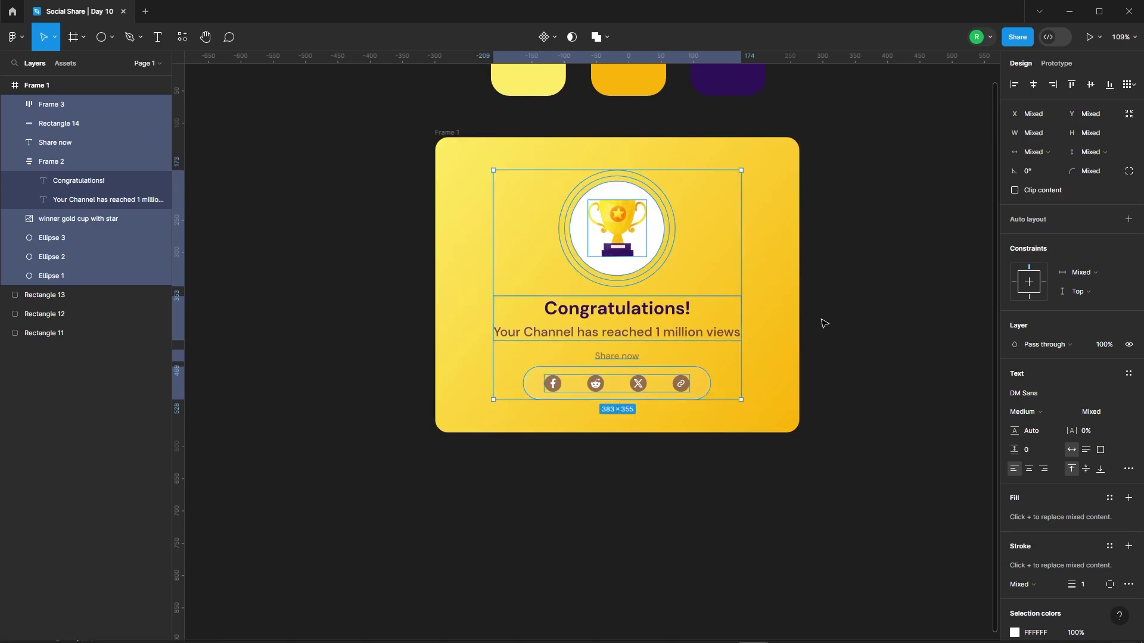
pyautogui.click(422, 288)
# Move the three colour swatches left and show only the finished card full-screen
pyautogui.scroll(-5, 521, 314)
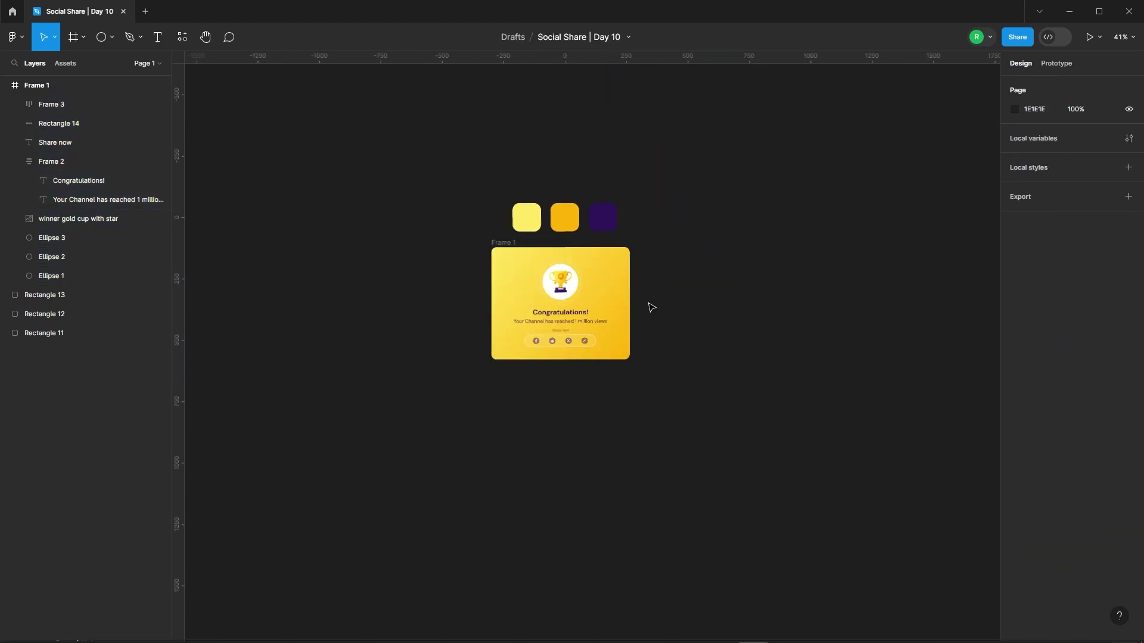
pyautogui.moveTo(652, 241); pyautogui.dragTo(461, 156)
pyautogui.press('Escape')
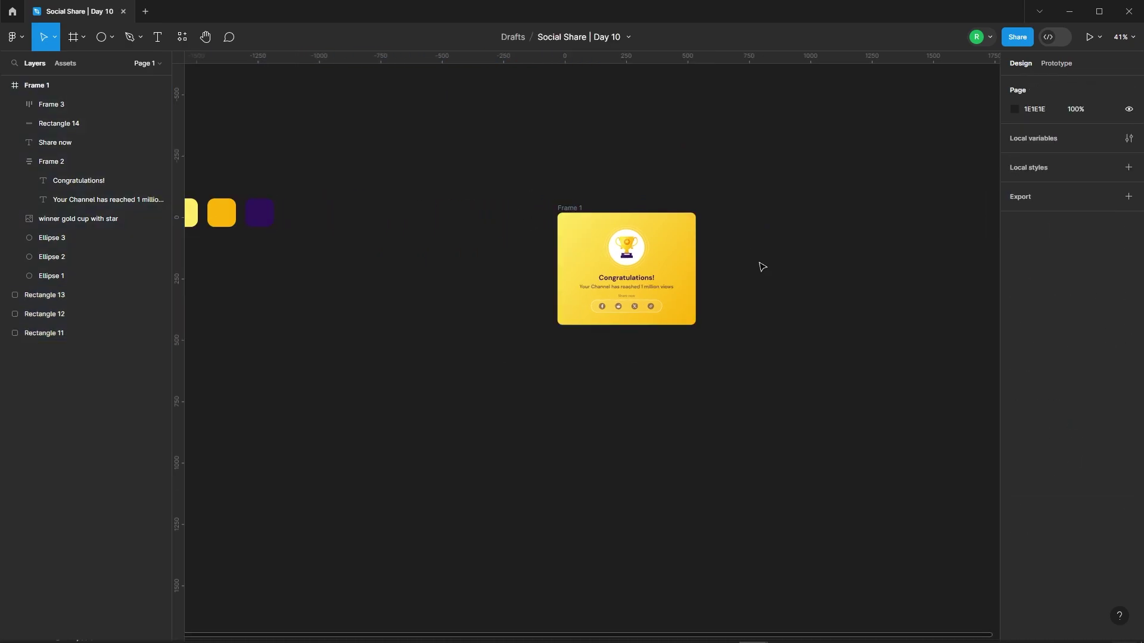
pyautogui.hotkey('shift', '2')
pyautogui.hotkey('ctrl', '\\')
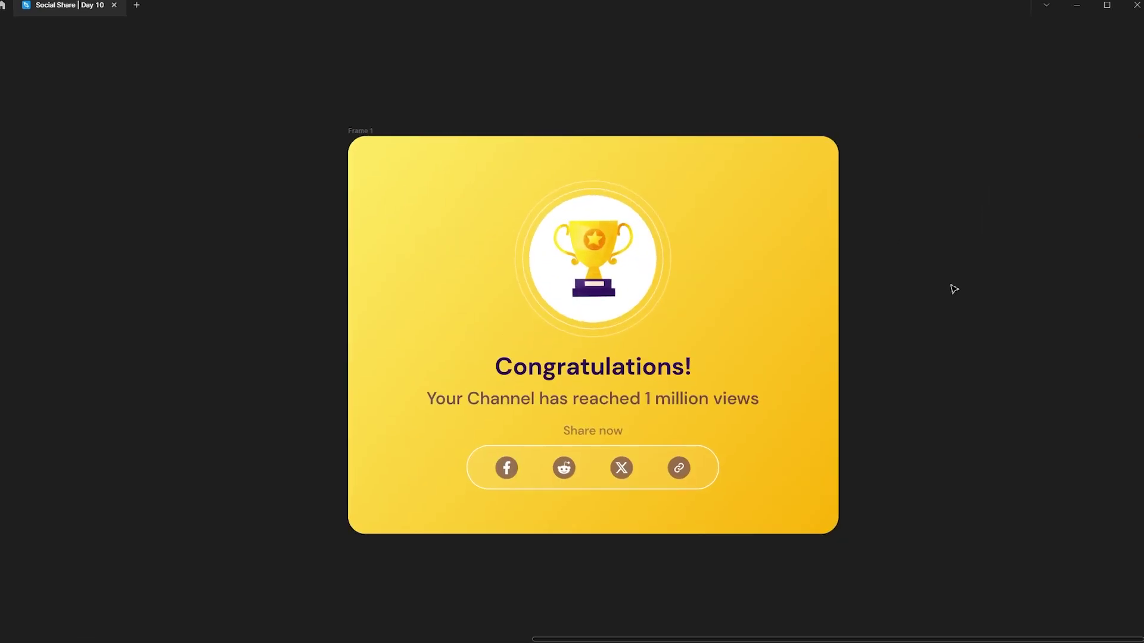